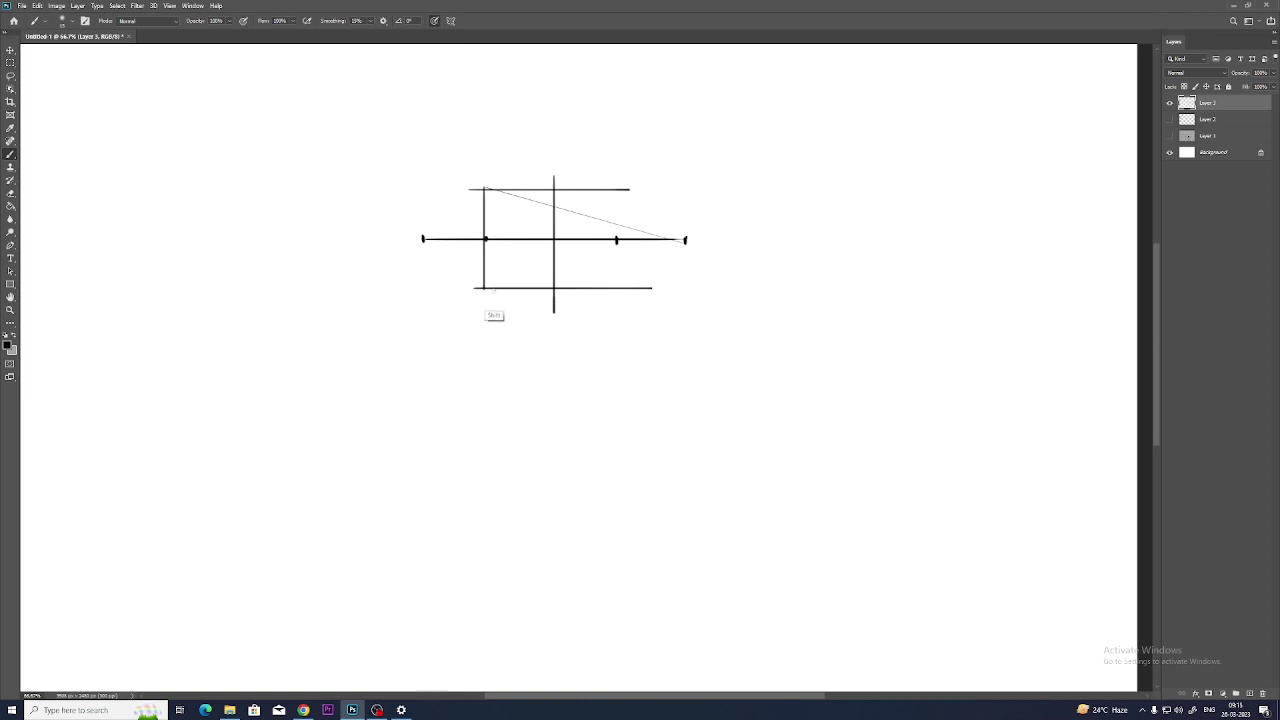
- Complete the first eye's guide with a second inner vertical and slanted corner lines, and trace the rounded eyelids and tear duct over it
left_click_drag(616, 188, 616, 279)
left_click_drag(423, 238, 481, 189)
left_click_drag(616, 188, 686, 240)
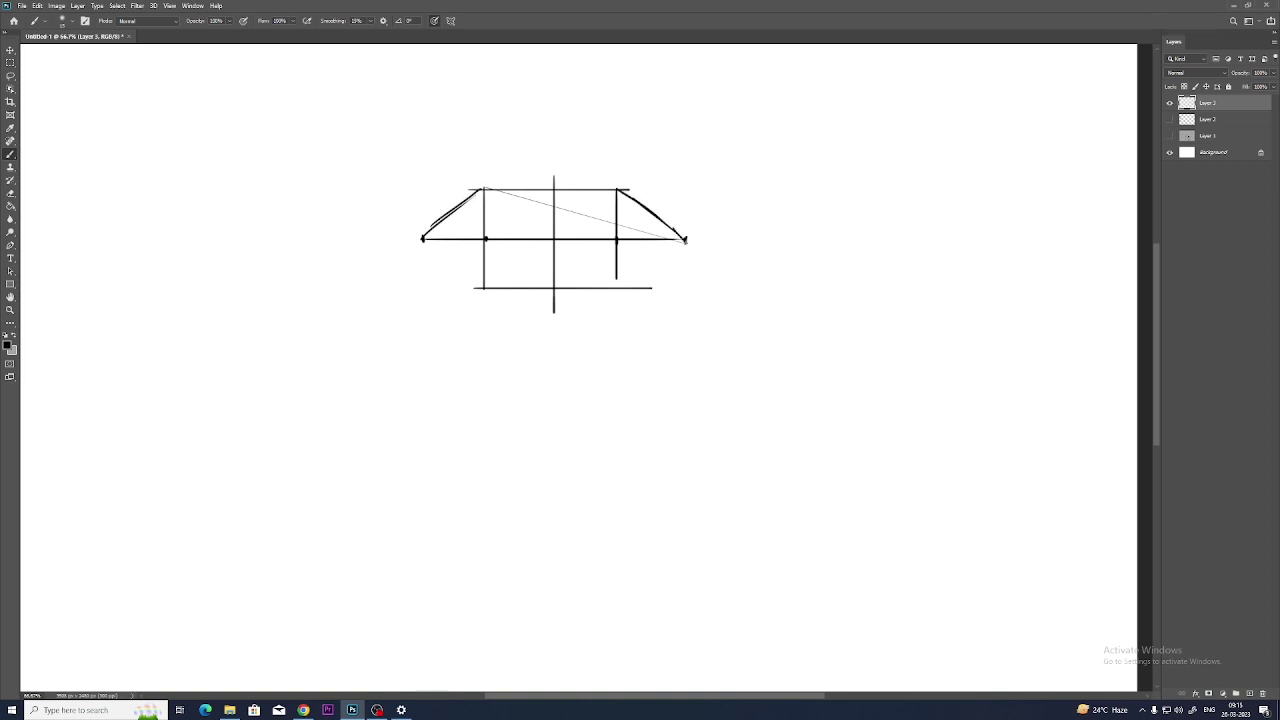
mouse_move(617, 264)
left_mouse_down()
mouse_move(618, 288)
mouse_move(686, 240)
left_mouse_up()
left_click_drag(478, 289, 612, 286)
left_click_drag(423, 238, 484, 289)
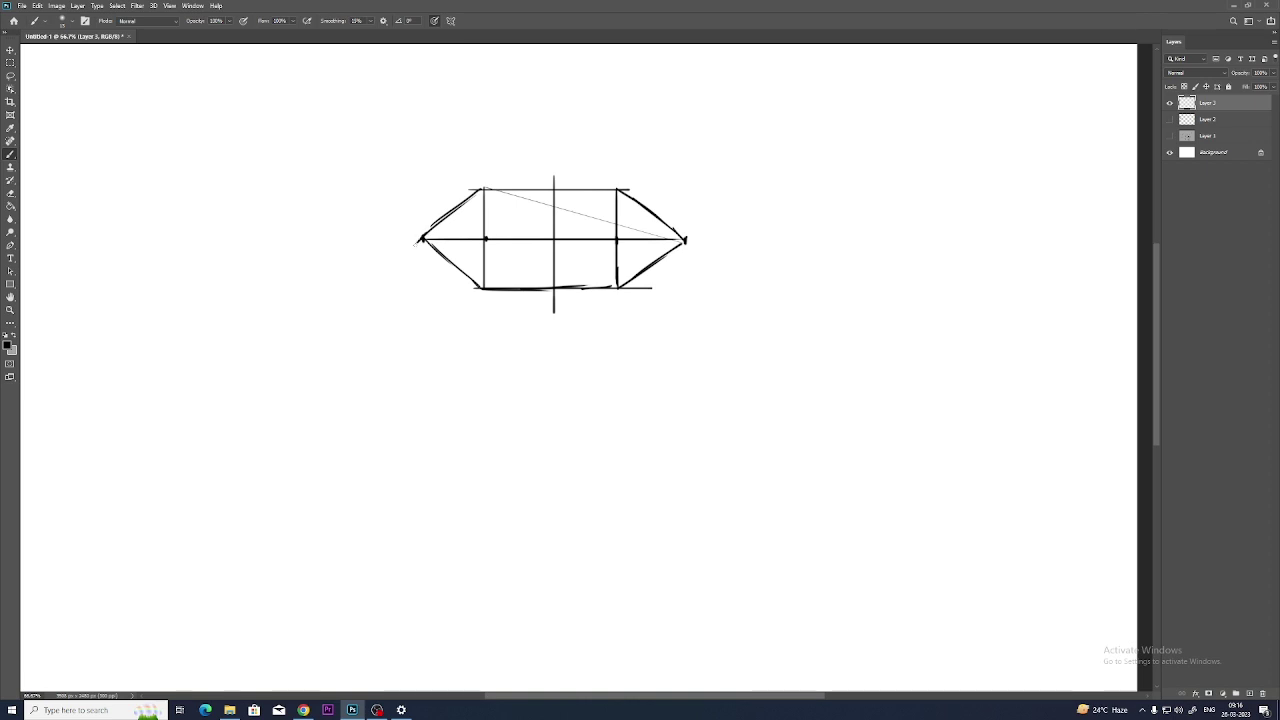
mouse_move(417, 241)
left_mouse_down()
mouse_move(473, 196)
mouse_move(539, 185)
mouse_move(527, 185)
mouse_move(627, 190)
mouse_move(676, 236)
left_mouse_up()
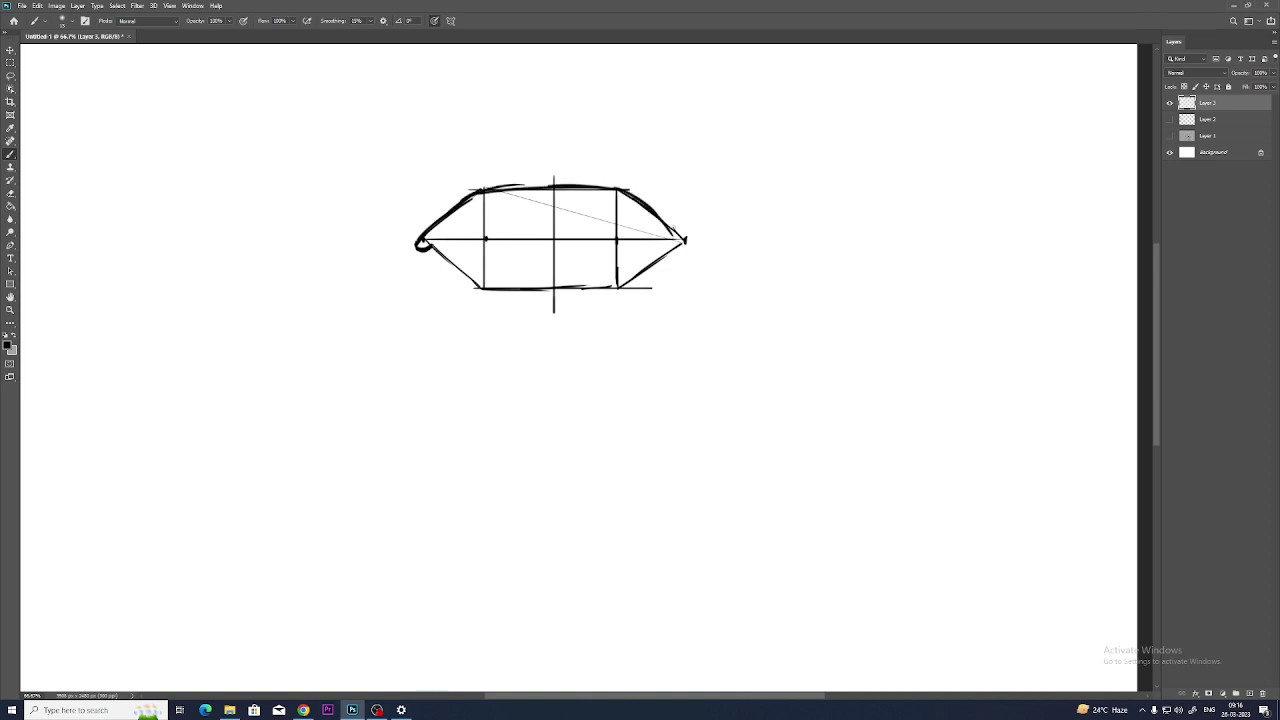
mouse_move(430, 246)
left_mouse_down()
mouse_move(482, 286)
mouse_move(592, 290)
mouse_move(678, 246)
mouse_move(686, 234)
mouse_move(668, 222)
left_mouse_up()
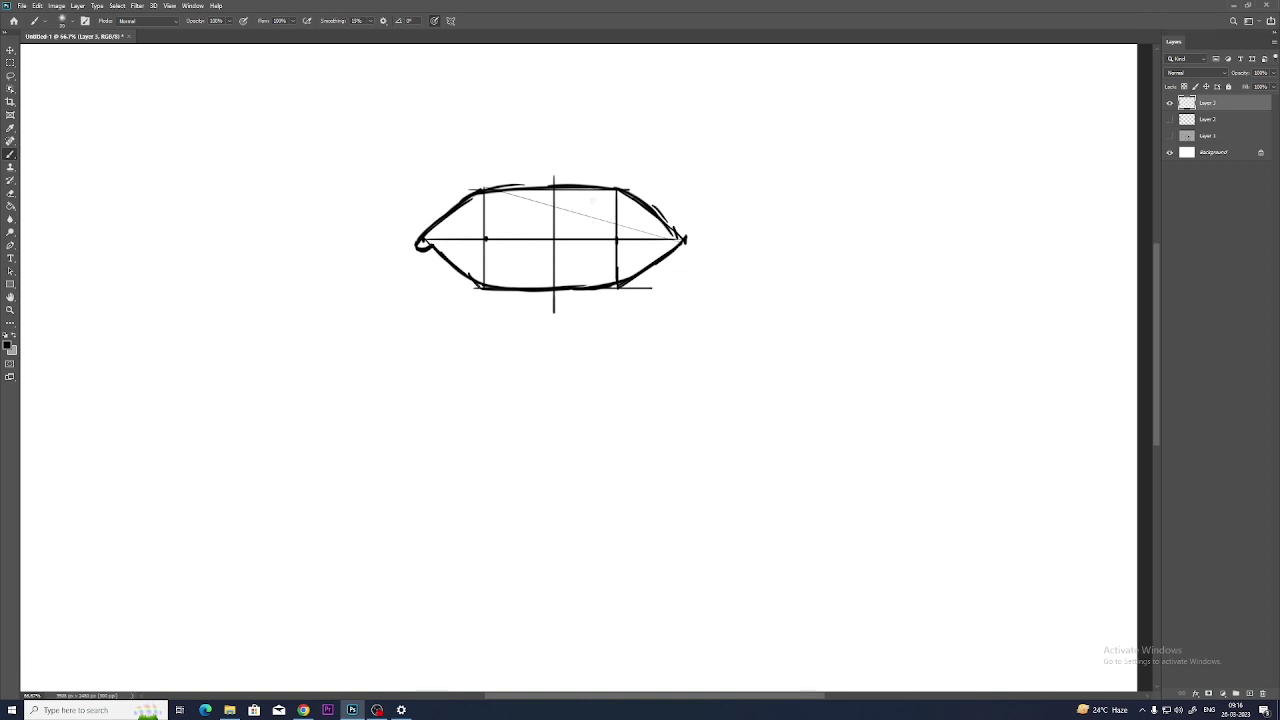
- Draw the large iris hanging from the first eye's upper lid, with a hatched pupil and a small round highlight
left_click_drag(495, 191, 512, 254)
key("ctrl+z")
left_click_drag(489, 190, 506, 264)
left_click_drag(492, 216, 570, 268)
left_click_drag(606, 190, 580, 268)
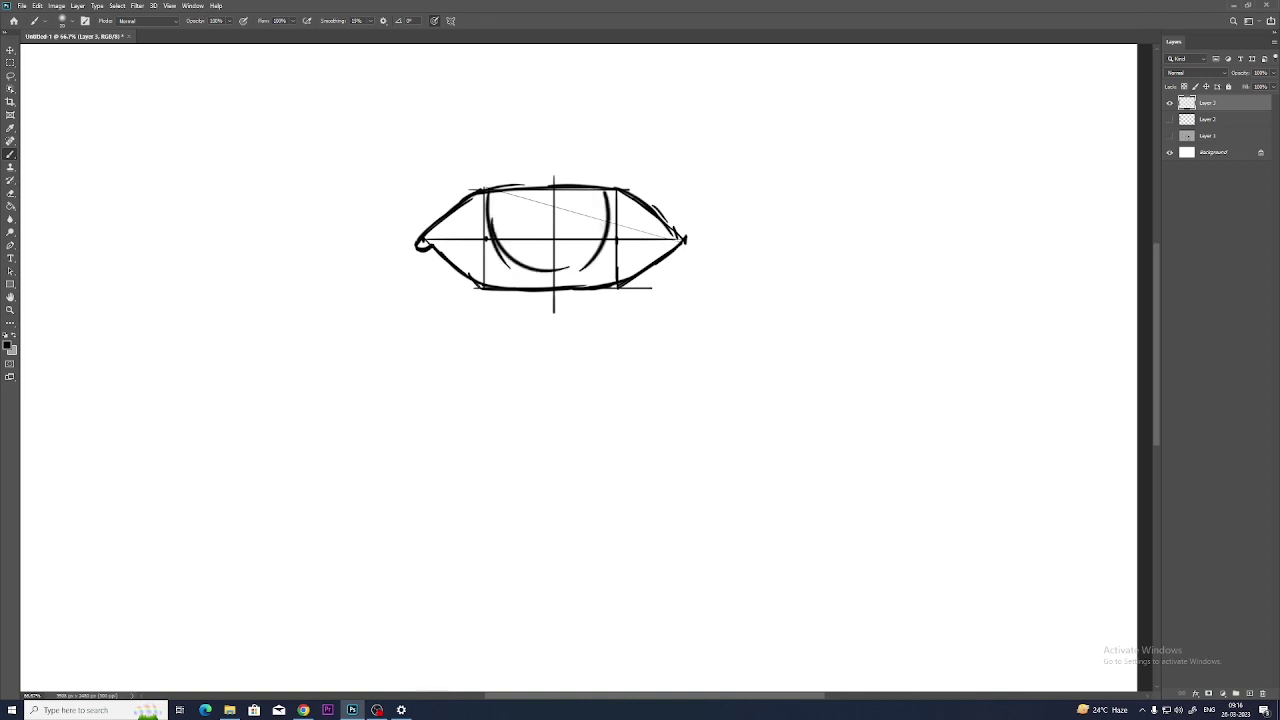
left_click_drag(606, 224, 554, 270)
mouse_move(488, 190)
left_mouse_down()
mouse_move(493, 240)
mouse_move(562, 269)
left_mouse_up()
mouse_move(607, 194)
left_mouse_down()
mouse_move(599, 245)
mouse_move(584, 251)
left_mouse_up()
mouse_move(540, 190)
left_mouse_down()
mouse_move(523, 218)
mouse_move(554, 189)
mouse_move(570, 201)
mouse_move(556, 242)
left_mouse_up()
mouse_move(522, 196)
left_mouse_down()
mouse_move(564, 238)
mouse_move(564, 202)
mouse_move(588, 214)
mouse_move(604, 201)
left_mouse_up()
- Add the eyelid crease above the first eye and short broken contour strokes beneath it
mouse_move(430, 236)
left_mouse_down()
mouse_move(460, 208)
mouse_move(590, 186)
left_mouse_up()
left_click_drag(396, 240, 462, 183)
mouse_move(475, 173)
left_mouse_down()
mouse_move(516, 163)
mouse_move(632, 168)
left_mouse_up()
left_click_drag(446, 291, 468, 311)
mouse_move(474, 308)
left_mouse_down()
mouse_move(518, 334)
mouse_move(588, 333)
left_mouse_up()
left_click_drag(626, 307, 646, 300)
- Draw an angled eyebrow outline above the first eye, tapering down past the outer corner
scroll(378, 257, "up", 3)
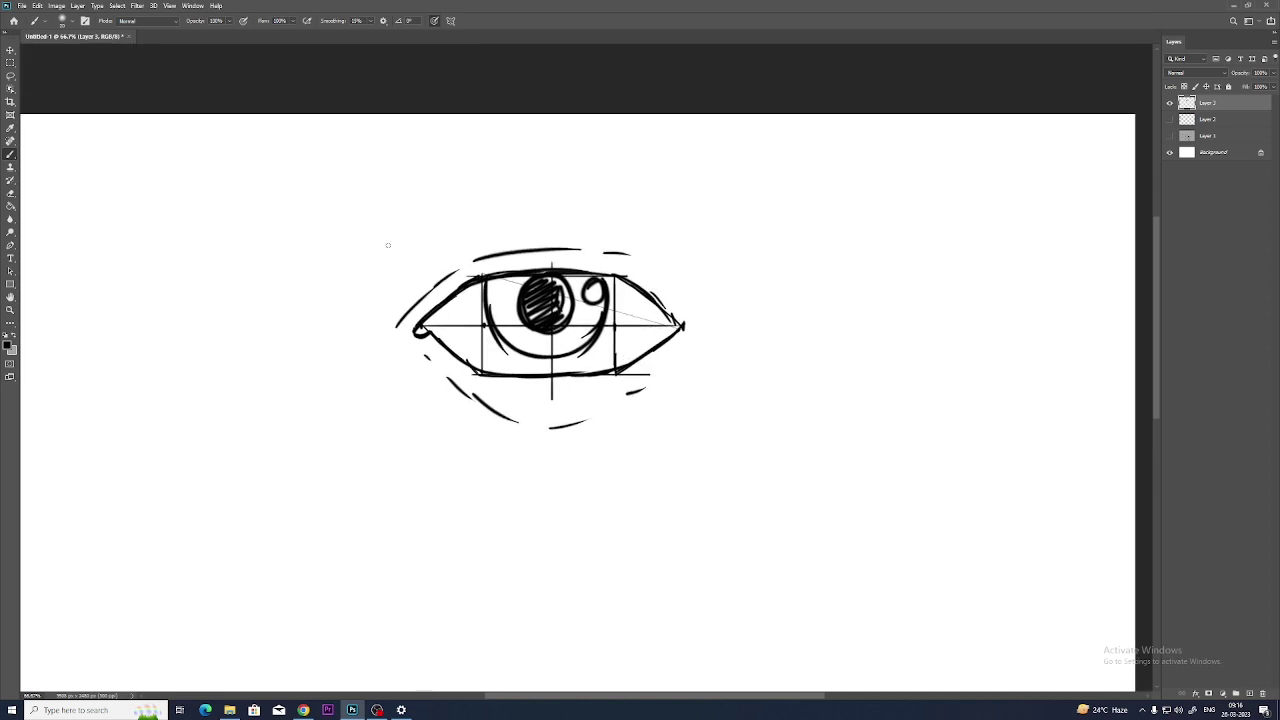
mouse_move(374, 213)
left_mouse_down()
mouse_move(400, 224)
mouse_move(620, 205)
mouse_move(688, 250)
mouse_move(666, 218)
mouse_move(711, 262)
left_mouse_up()
left_click_drag(676, 240, 704, 257)
- Start a second eye guide below and left of the first with straight crossed axes and parallel horizontal lines above and below the centre
mouse_move(476, 260)
left_mouse_down()
mouse_move(424, 194)
mouse_move(560, 229)
mouse_move(500, 400)
mouse_move(606, 380)
mouse_move(862, 289)
mouse_move(875, 351)
left_mouse_up()
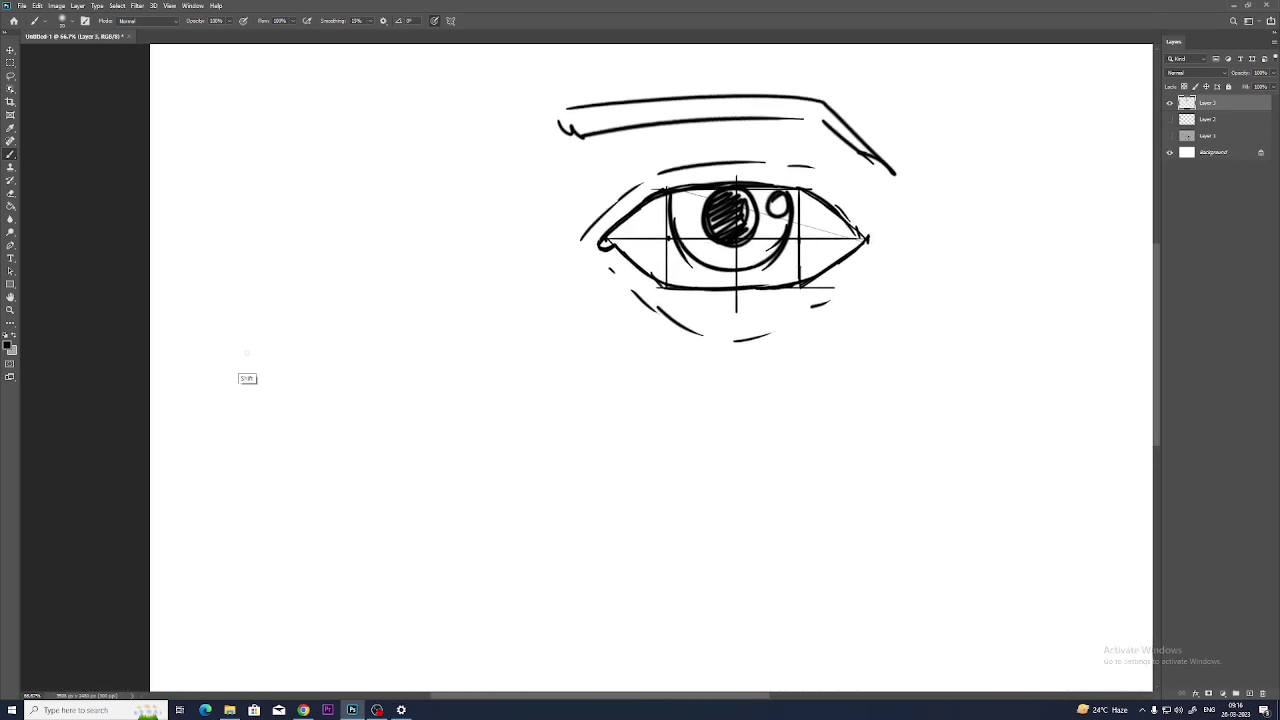
left_click_drag(238, 364, 482, 364)
key("ctrl+z")
left_click_drag(217, 385, 491, 385)
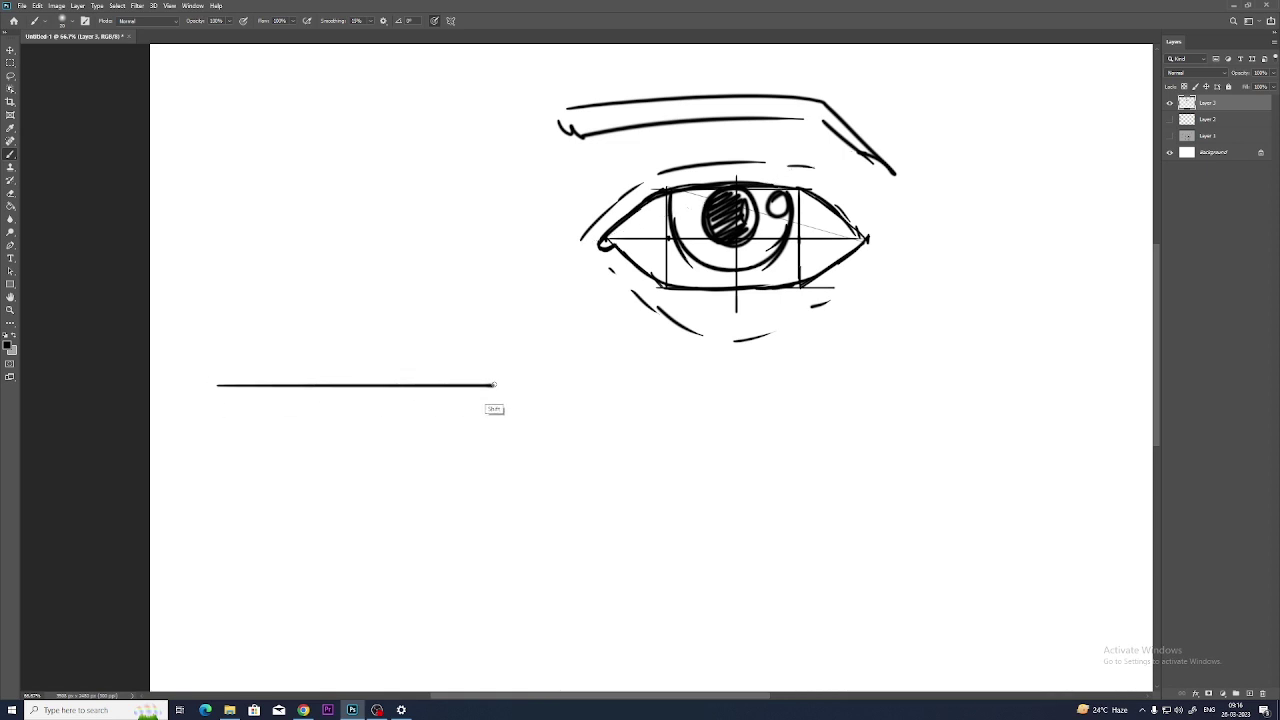
mouse_move(360, 328)
left_mouse_down()
mouse_move(353, 458)
mouse_move(365, 463)
left_mouse_up()
key("ctrl+z")
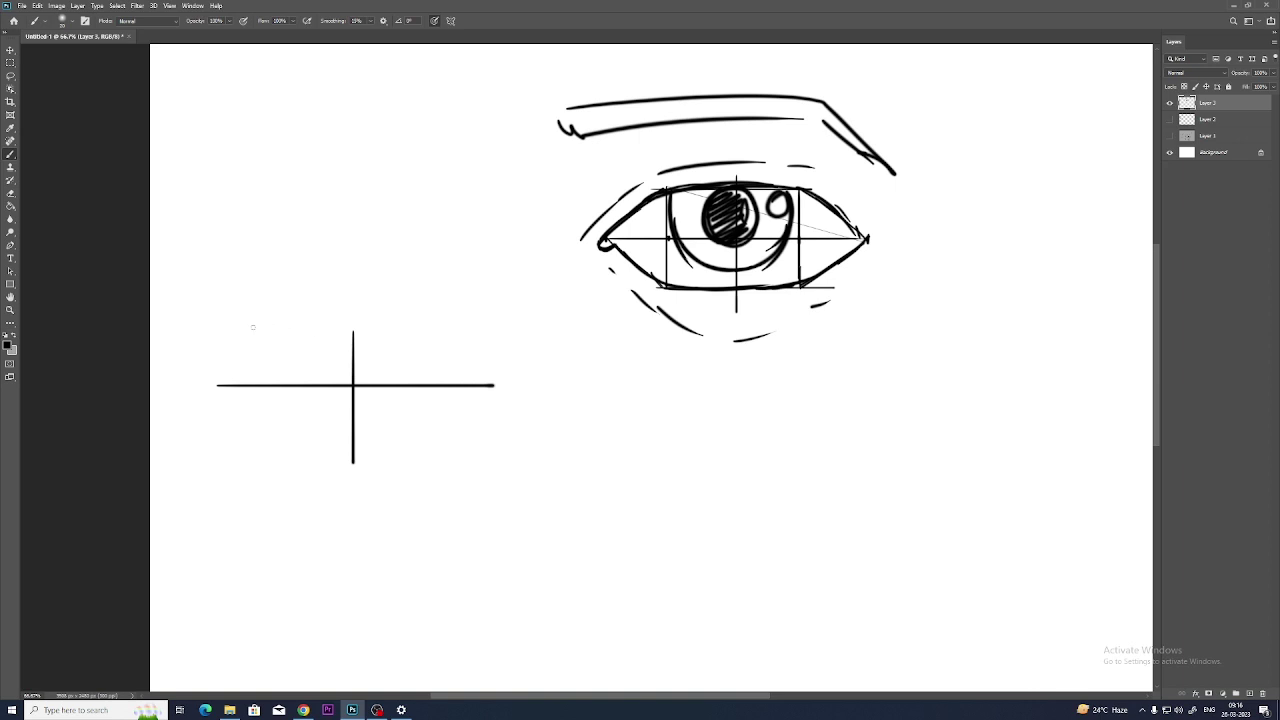
left_click_drag(250, 326, 455, 326)
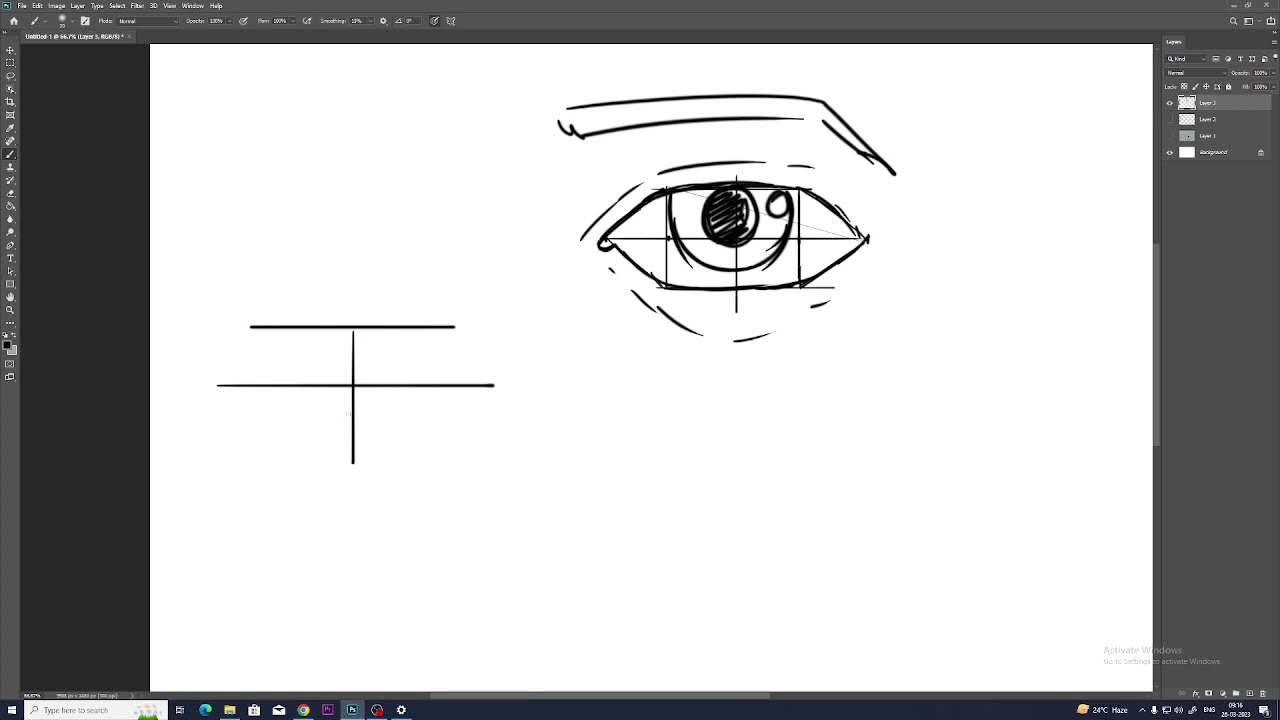
left_click_drag(258, 434, 467, 434)
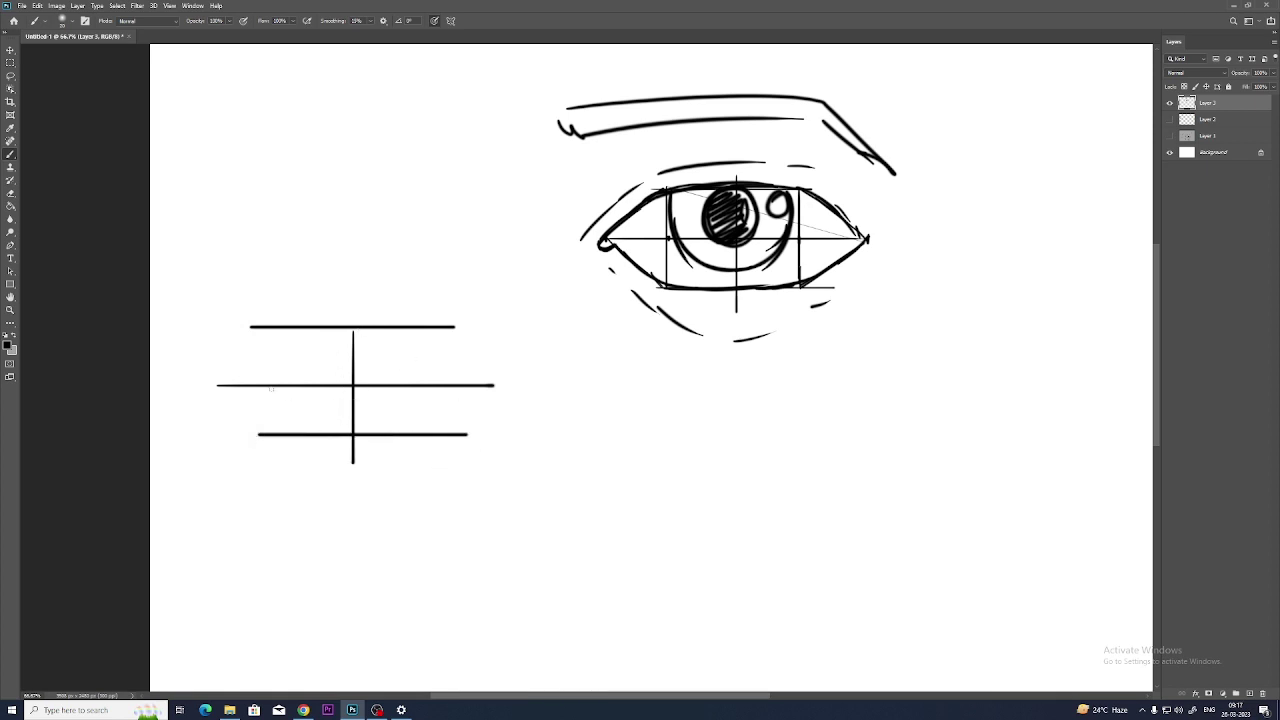
- Mark two inner points and two corner points on the second guide's horizontal axis, and decline the Sticky Keys request
left_click(417, 386)
left_click(286, 386)
key("shift")
key("shift")
key("shift")
key("shift")
key("shift")
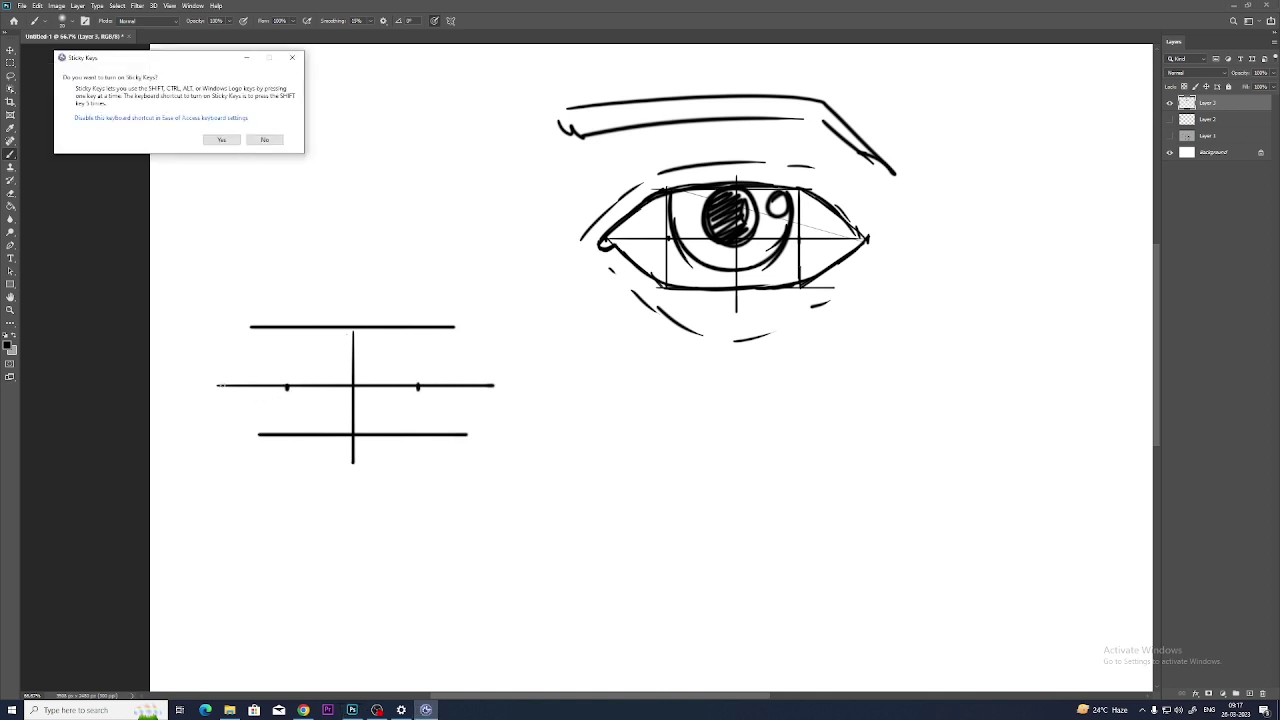
left_click(233, 388)
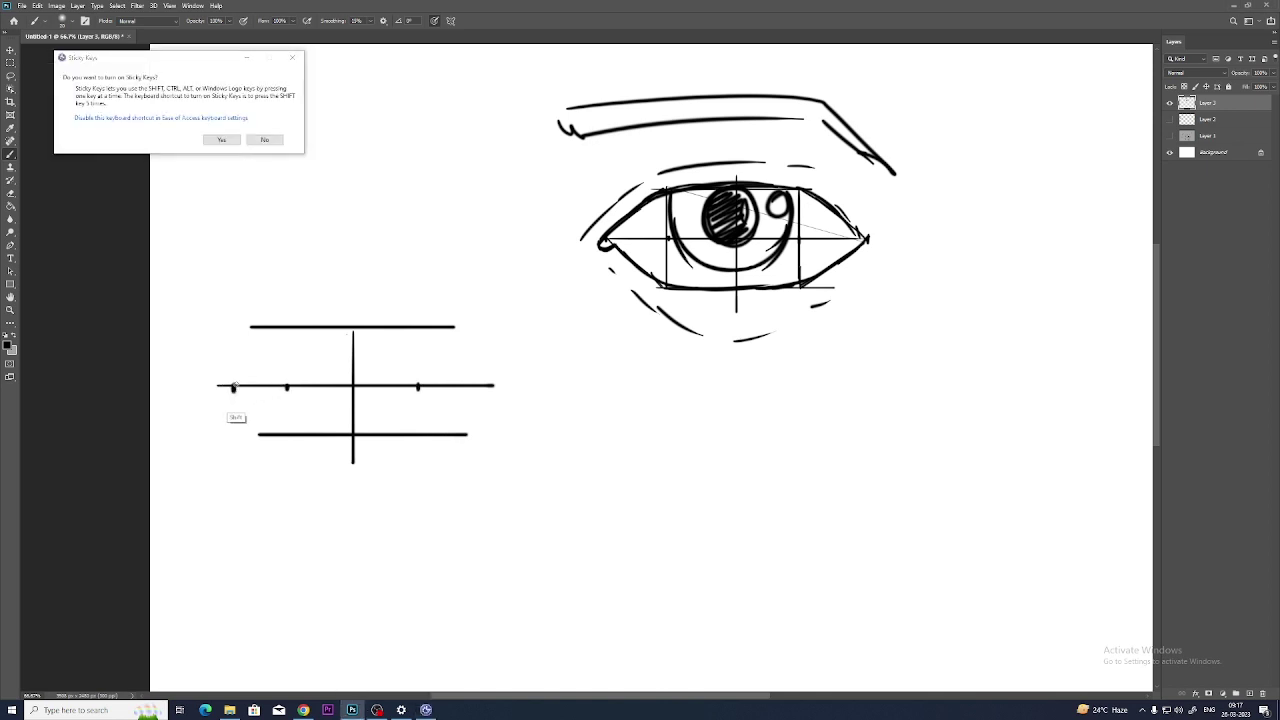
left_click(265, 139)
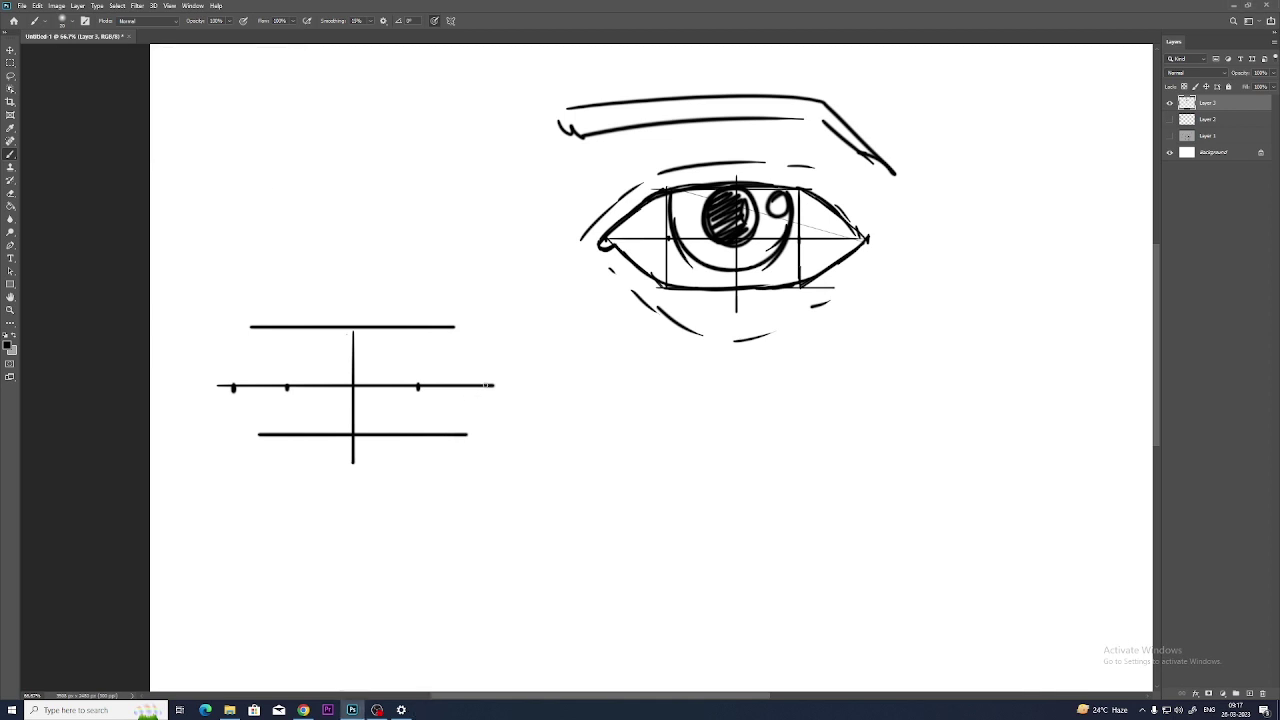
left_click(486, 386)
- Draw verticals through the second guide's inner marks and connect their ends to the corner points with slanted lines
left_click_drag(288, 328, 288, 440)
left_click_drag(418, 326, 418, 436)
left_click_drag(233, 388, 290, 328)
mouse_move(418, 328)
left_mouse_down()
mouse_move(492, 388)
mouse_move(418, 442)
left_mouse_up()
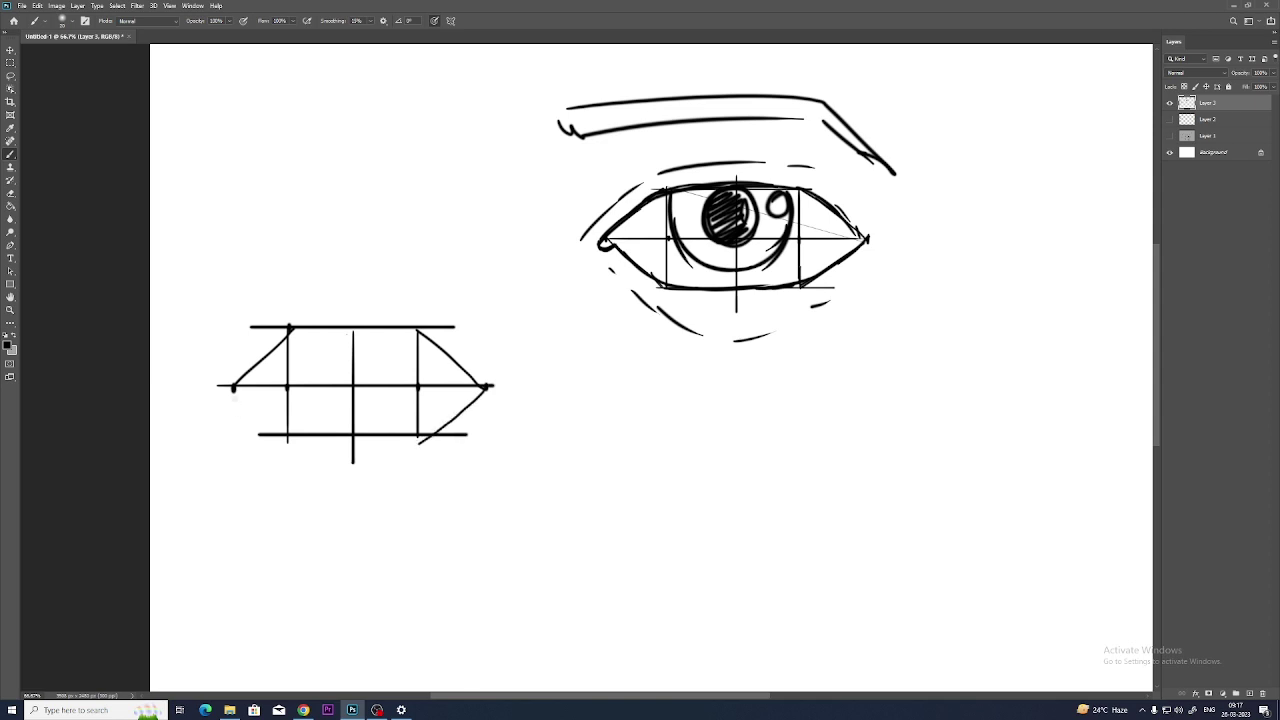
mouse_move(233, 388)
left_mouse_down()
mouse_move(287, 436)
mouse_move(418, 434)
left_mouse_up()
- Trace the second eye's rounded eyelids and tear duct, and add the iris, pupil, highlight and upper lashes inside that outline
mouse_move(238, 381)
left_mouse_down()
mouse_move(222, 406)
mouse_move(236, 411)
mouse_move(294, 337)
mouse_move(372, 323)
mouse_move(442, 342)
mouse_move(487, 387)
mouse_move(248, 404)
mouse_move(296, 433)
mouse_move(382, 437)
mouse_move(432, 426)
mouse_move(486, 386)
left_mouse_up()
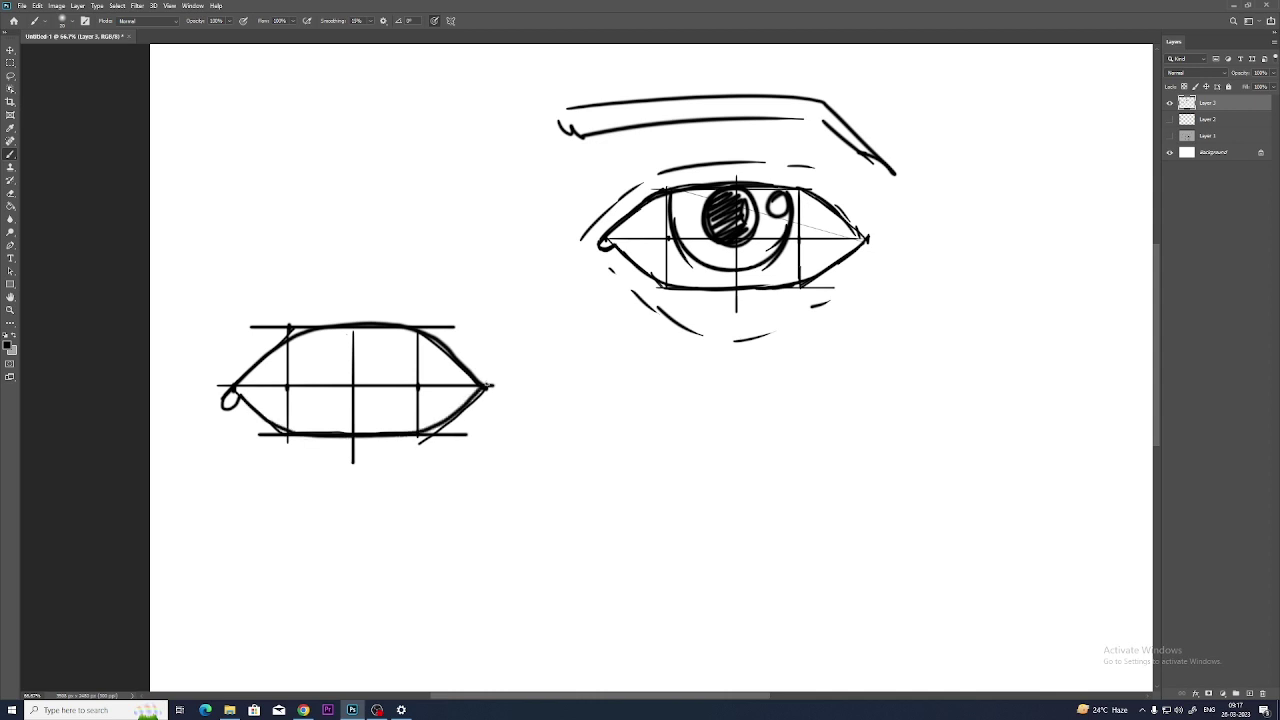
mouse_move(230, 392)
left_mouse_down()
mouse_move(224, 405)
mouse_move(262, 410)
left_mouse_up()
mouse_move(306, 334)
left_mouse_down()
mouse_move(336, 418)
mouse_move(394, 396)
mouse_move(392, 330)
mouse_move(308, 332)
mouse_move(298, 354)
mouse_move(372, 340)
mouse_move(332, 384)
left_mouse_up()
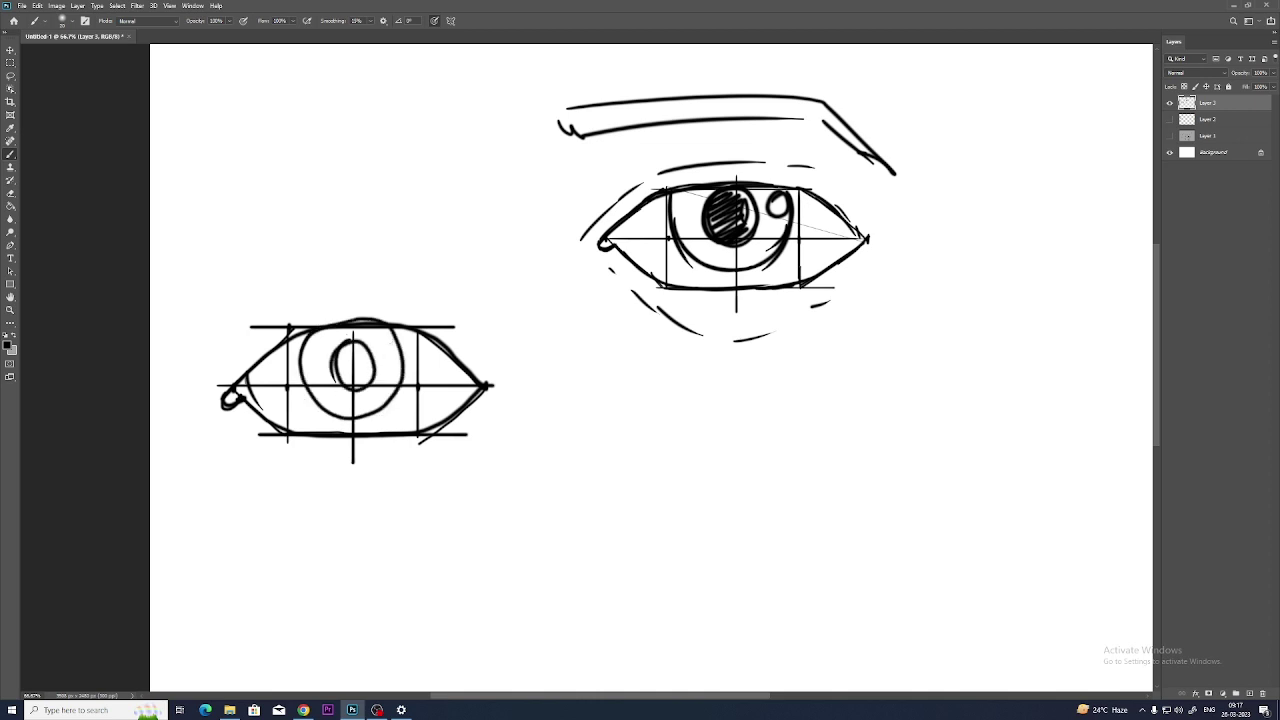
mouse_move(393, 341)
left_mouse_down()
mouse_move(395, 368)
mouse_move(482, 322)
mouse_move(502, 346)
mouse_move(430, 312)
mouse_move(444, 303)
mouse_move(342, 322)
left_mouse_up()
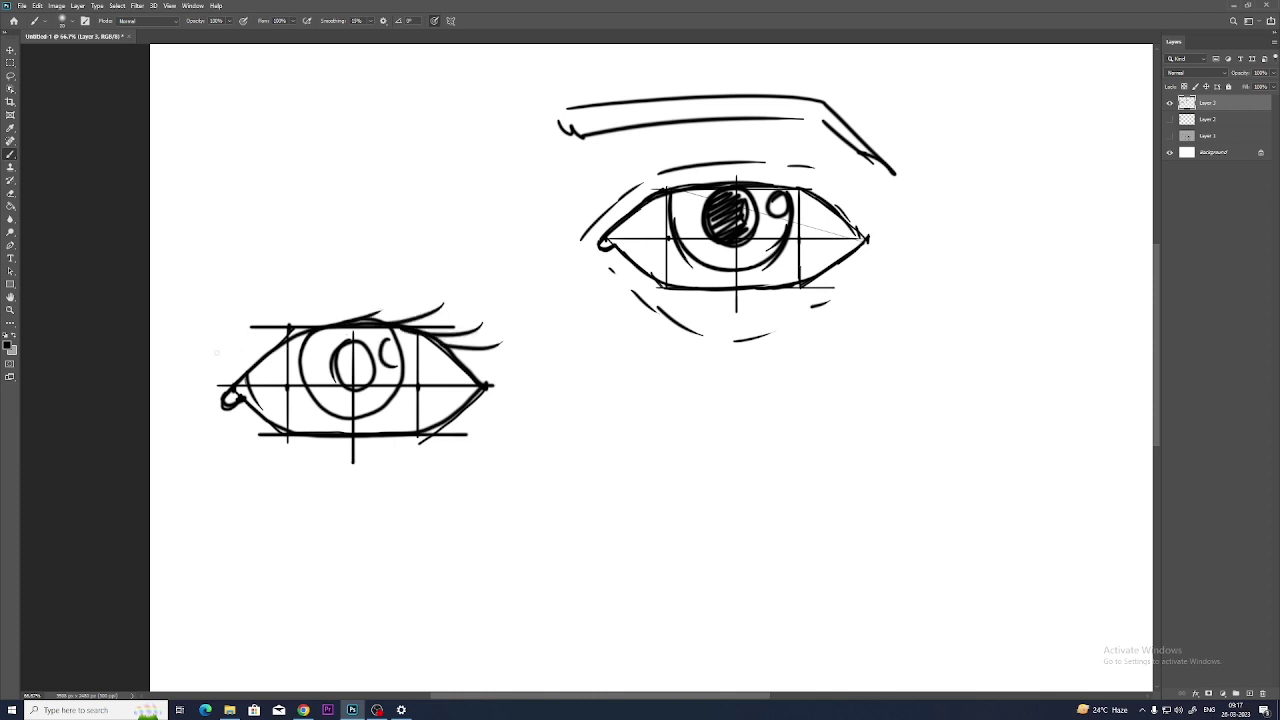
- Frame the second eye with broken crease strokes, a tapered eyebrow outline and two slanted strokes under the eye
left_click_drag(200, 381, 243, 336)
left_click_drag(298, 297, 404, 293)
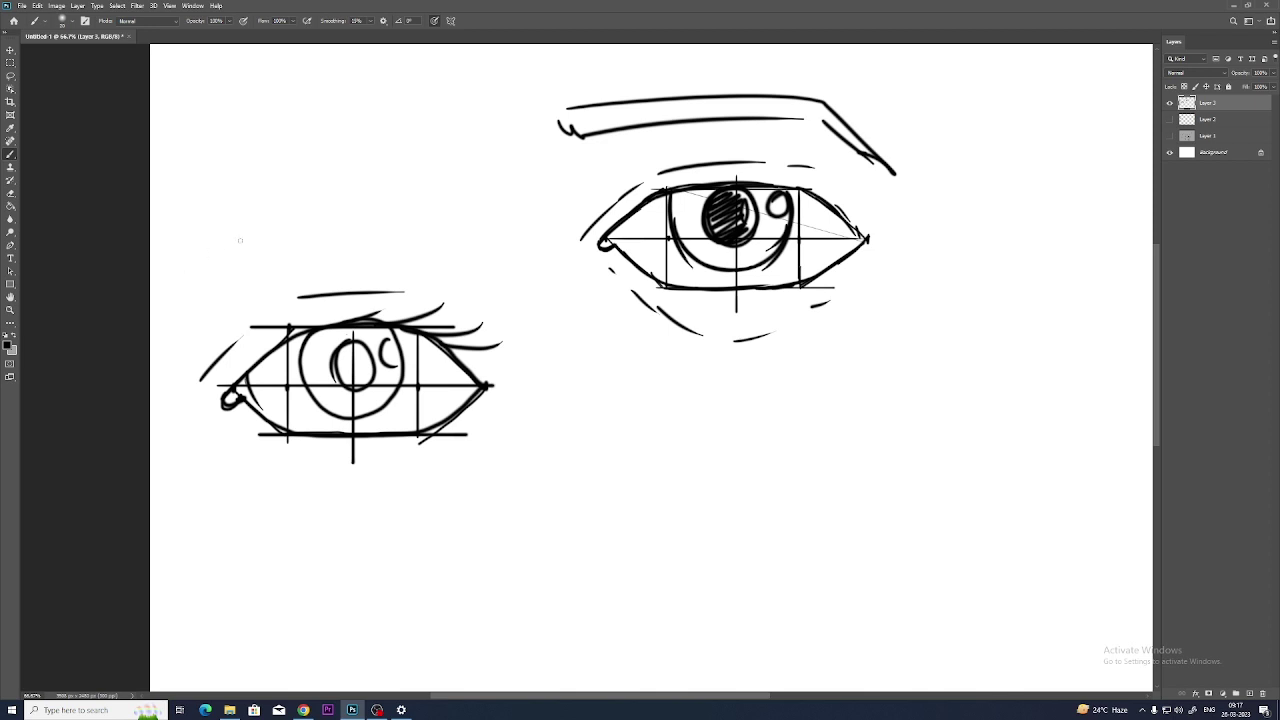
mouse_move(232, 234)
left_mouse_down()
mouse_move(272, 258)
mouse_move(492, 272)
mouse_move(540, 311)
left_mouse_up()
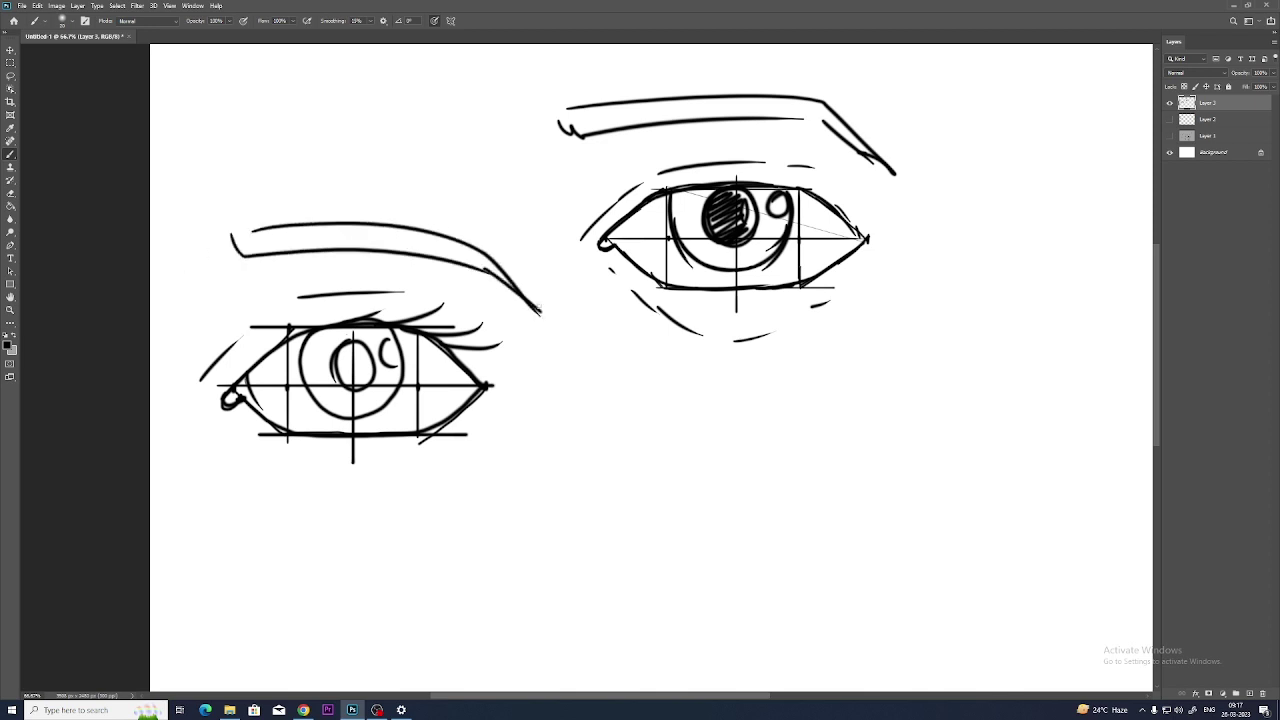
left_click_drag(231, 440, 306, 487)
left_click_drag(376, 505, 441, 470)
- Sketch a large freehand circle for the head in the empty area below and right of the finished eyes
mouse_move(445, 387)
left_mouse_down()
mouse_move(354, 381)
mouse_move(347, 350)
left_mouse_up()
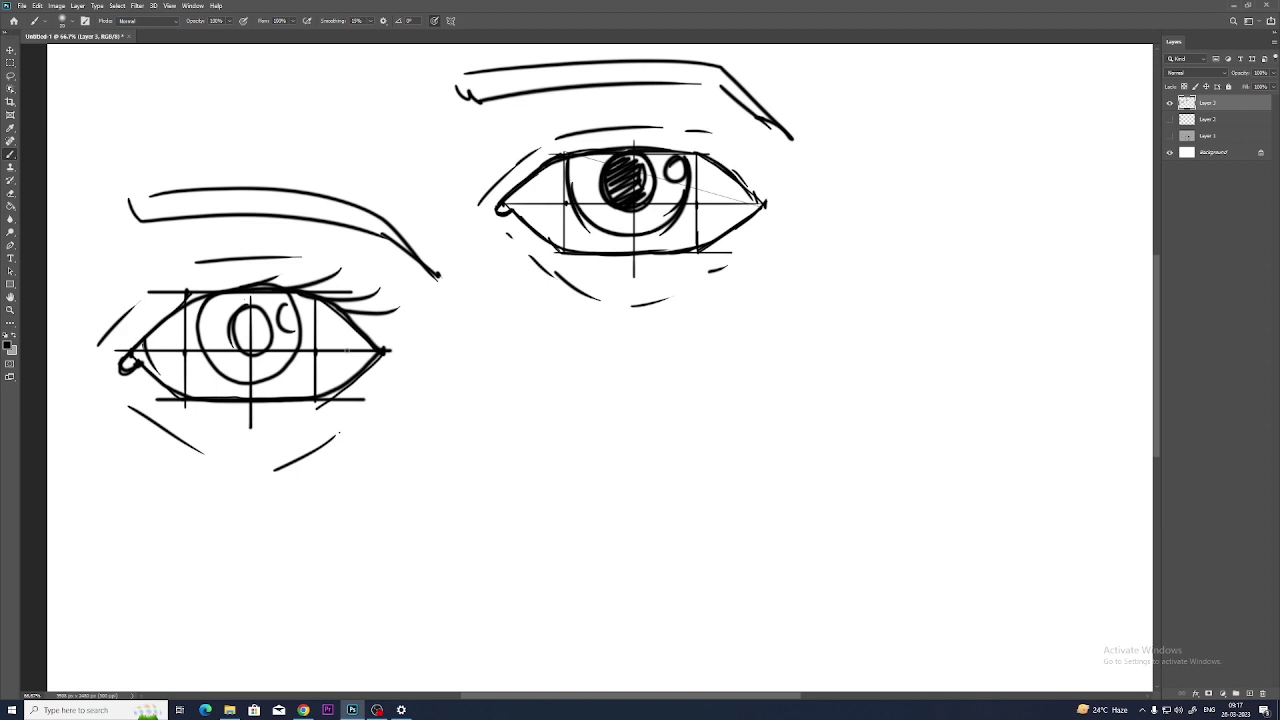
left_click_drag(689, 426, 590, 315)
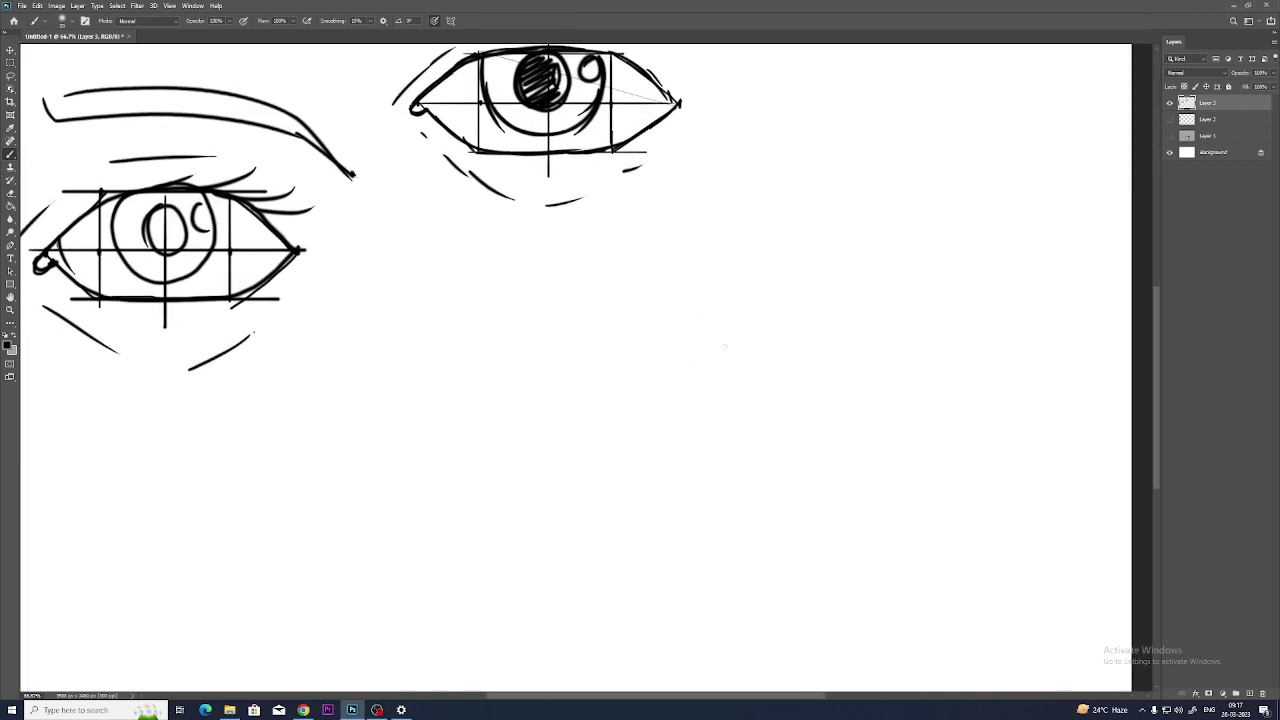
left_click_drag(698, 330, 583, 346)
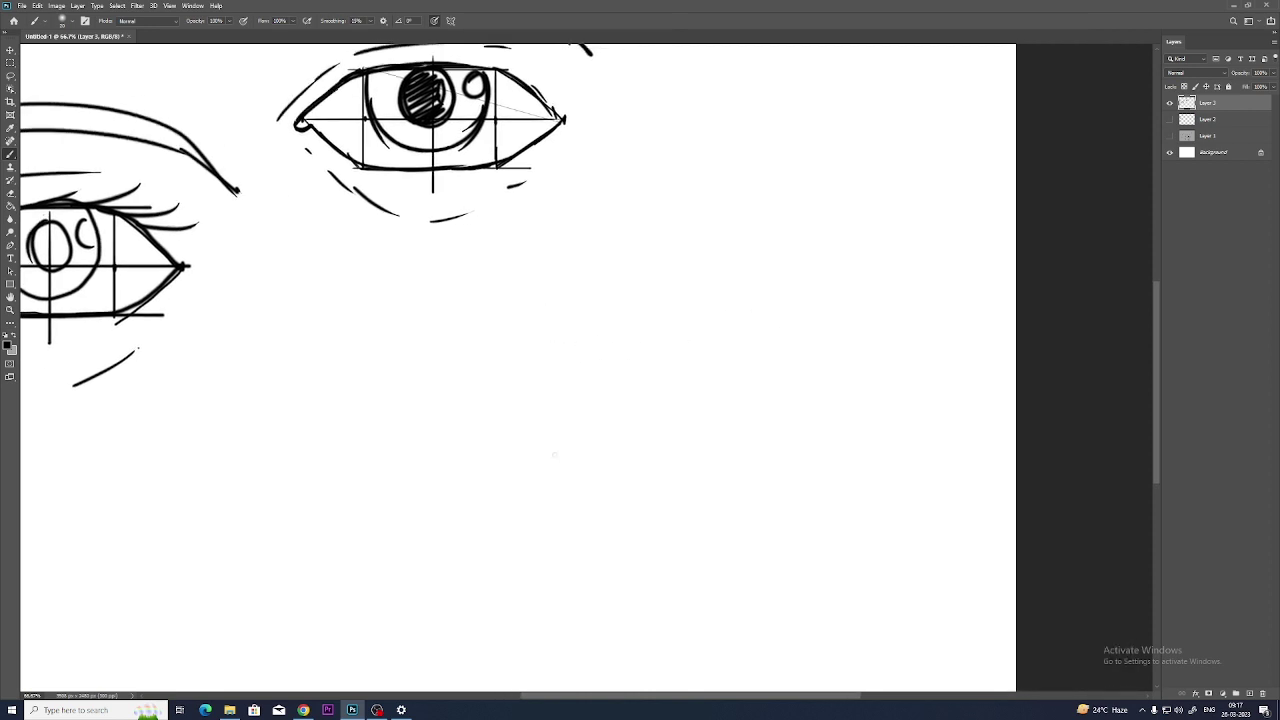
left_click_drag(532, 277, 521, 299)
mouse_move(529, 469)
left_mouse_down()
mouse_move(494, 354)
mouse_move(757, 242)
mouse_move(608, 437)
left_mouse_up()
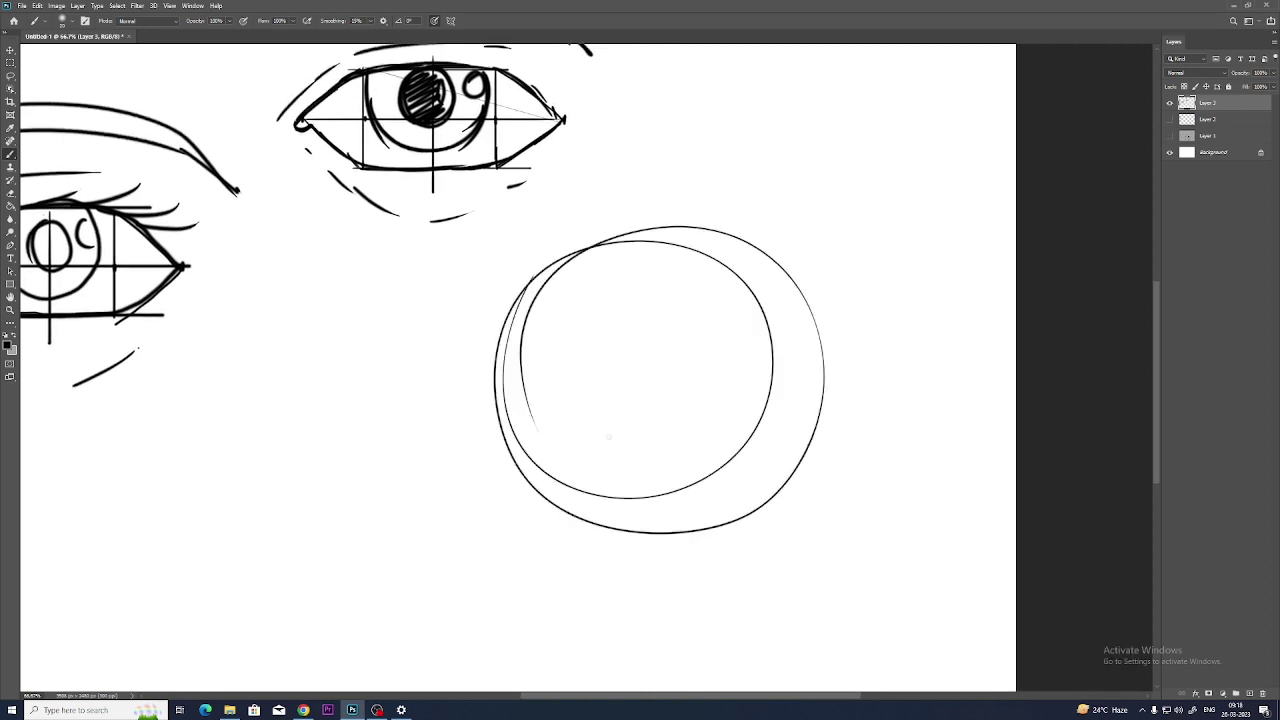
key("ctrl+z")
mouse_move(655, 244)
left_mouse_down()
mouse_move(671, 534)
mouse_move(455, 336)
mouse_move(453, 360)
left_mouse_up()
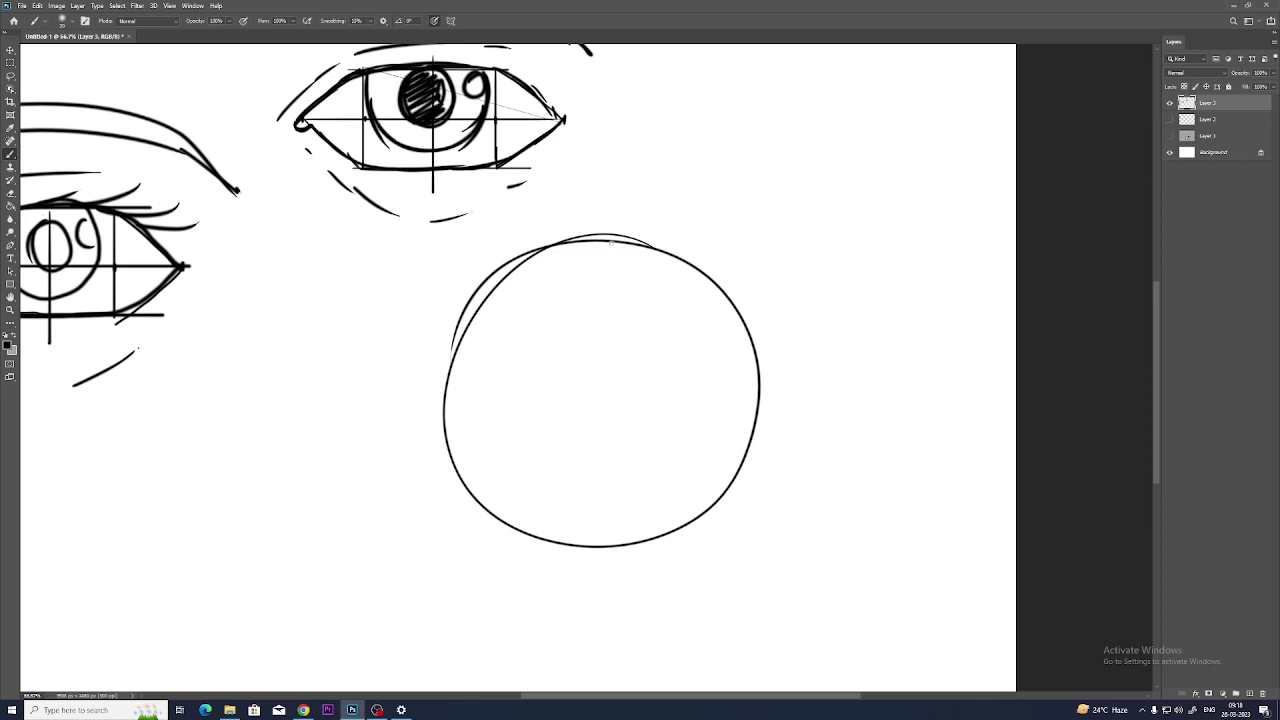
- Draw a straight vertical centre line from the top of the head circle to below it, and mark the chin with a short horizontal stroke
left_click(607, 242, "shift")
left_click(607, 640, "shift")
left_click(606, 665, "shift")
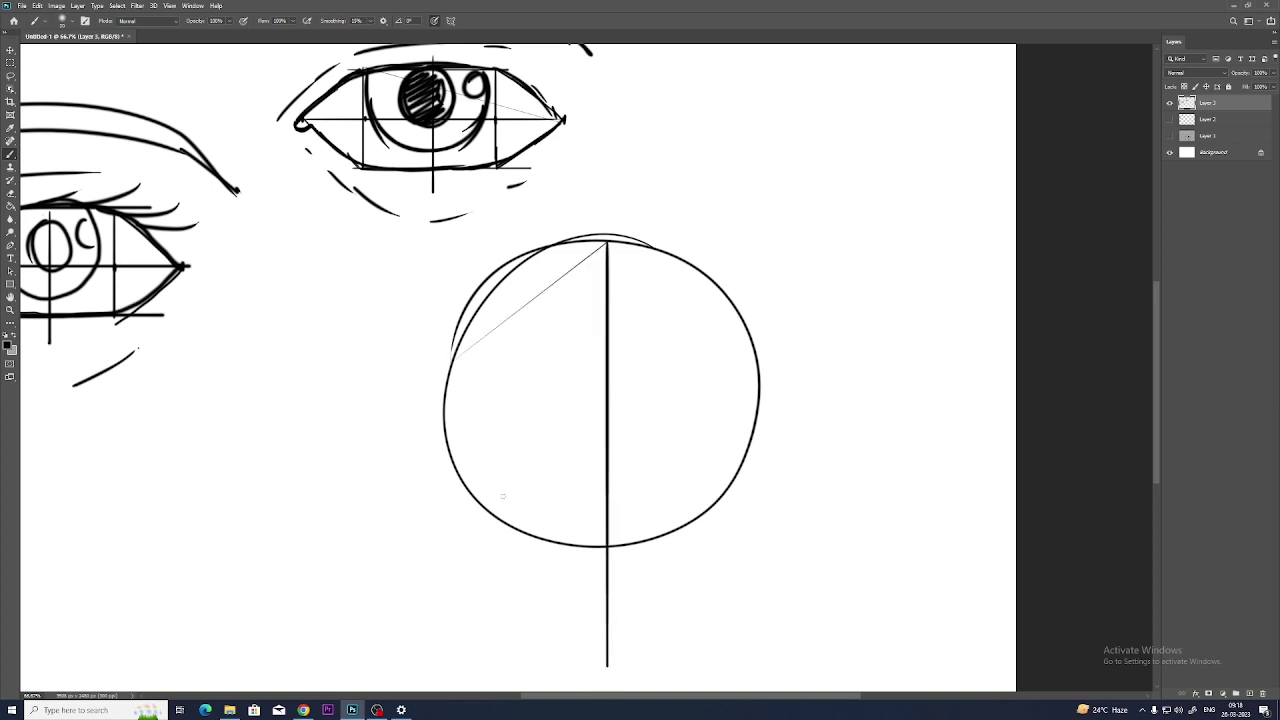
left_click_drag(584, 671, 625, 671)
- Draw the sides of the face, a light curve across the lower face, and the angled jaw lines closing at the chin
left_click_drag(443, 392, 463, 558)
left_click_drag(758, 390, 740, 570)
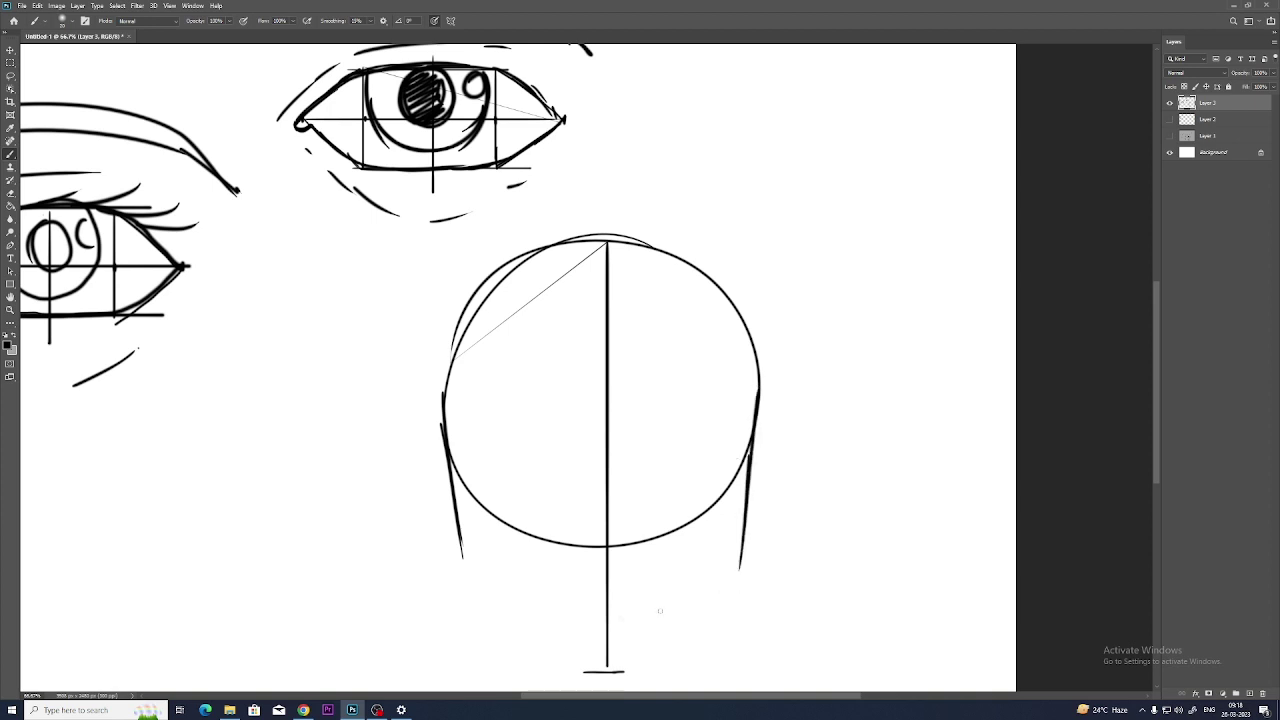
mouse_move(480, 587)
left_mouse_down()
mouse_move(714, 581)
mouse_move(663, 670)
left_mouse_up()
left_click_drag(706, 605, 676, 652)
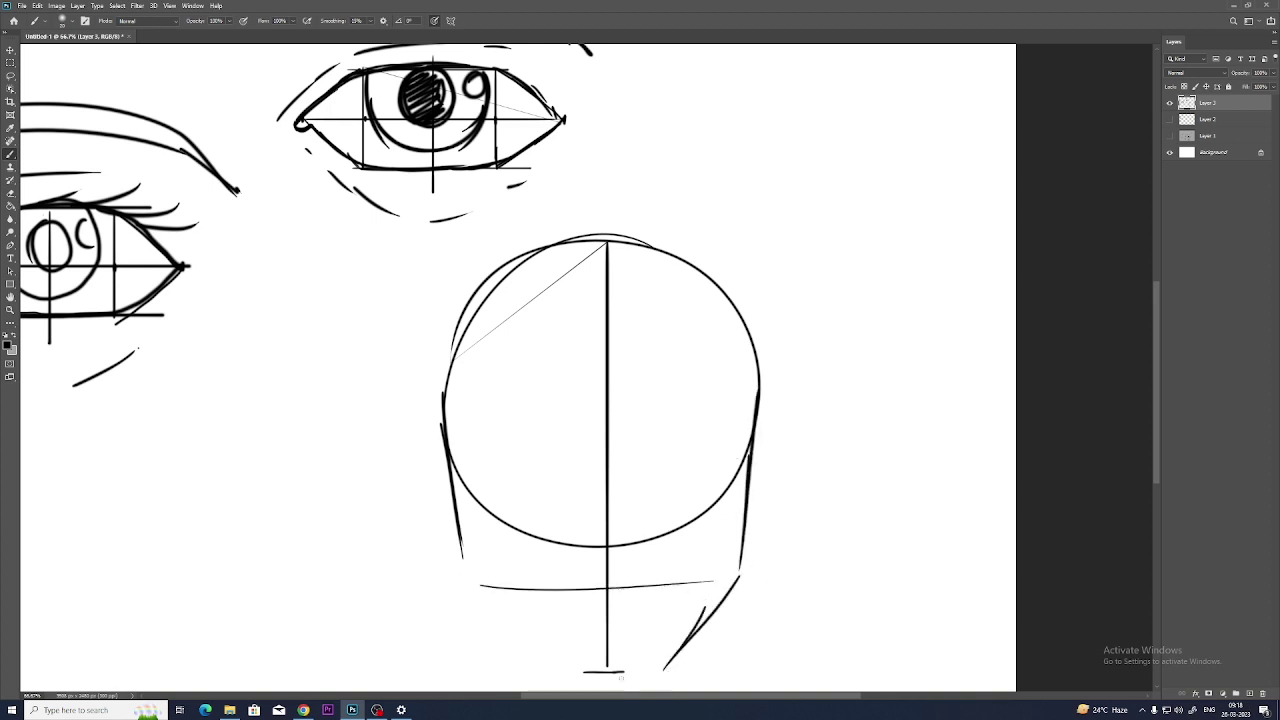
left_click_drag(460, 550, 526, 648)
left_click_drag(487, 574, 538, 662)
mouse_move(455, 535)
left_mouse_down()
mouse_move(515, 645)
mouse_move(610, 674)
mouse_move(662, 670)
left_mouse_up()
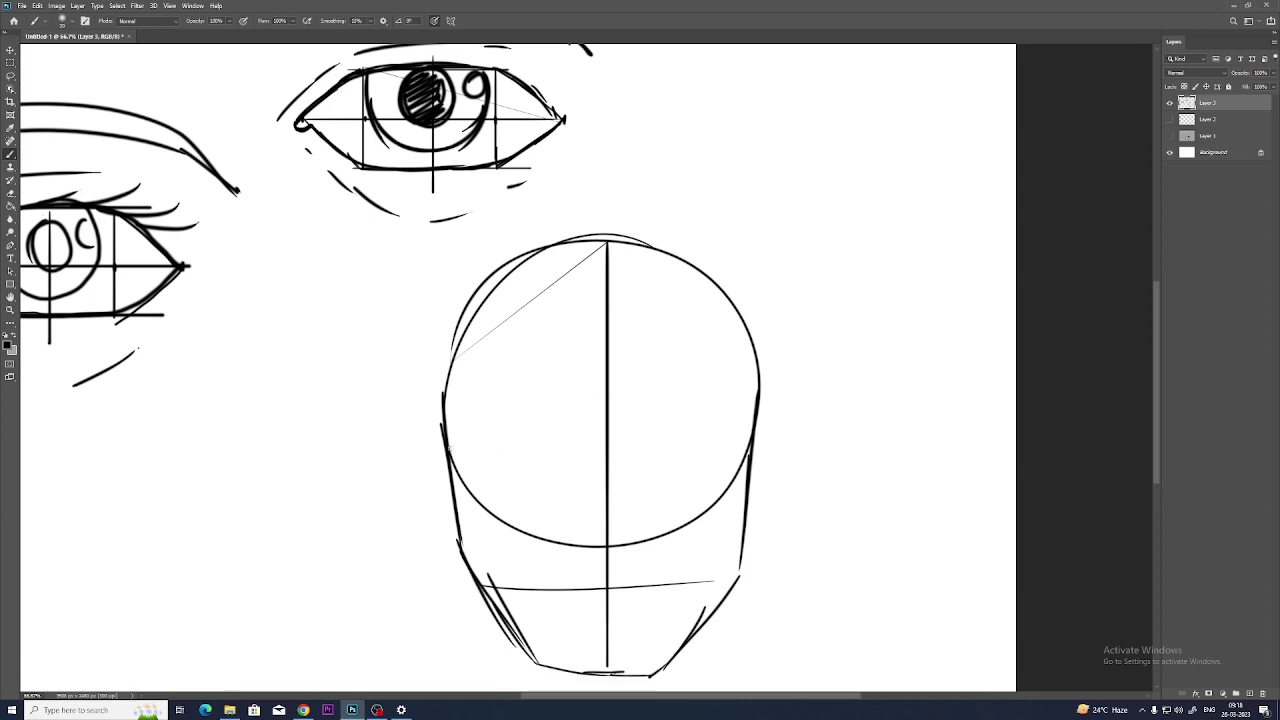
- Draw a straight horizontal eye line across the lower part of the head circle
left_click_drag(452, 460, 724, 458)
key("ctrl+z")
left_click_drag(452, 466, 762, 464)
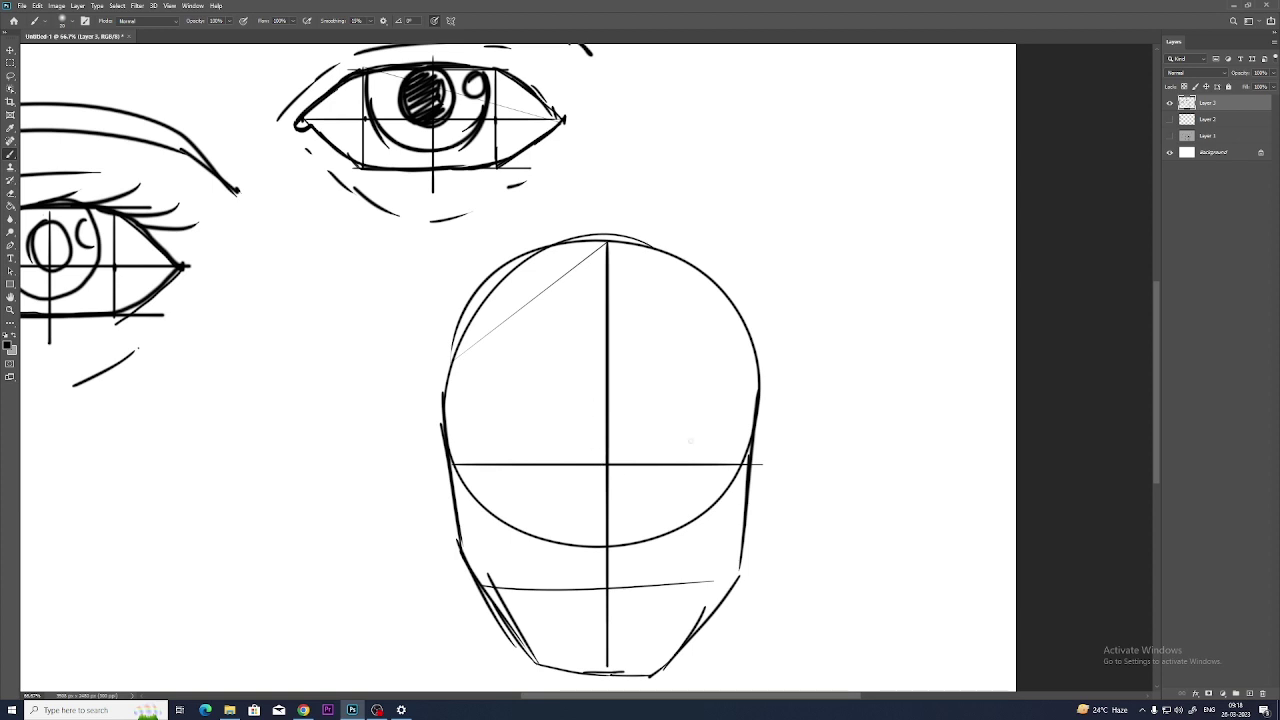
- Divide the head's eye line with three short tick marks on each side of the centre line
key("z")
left_click(606, 484)
left_click(606, 471)
left_click_drag(622, 464, 597, 414)
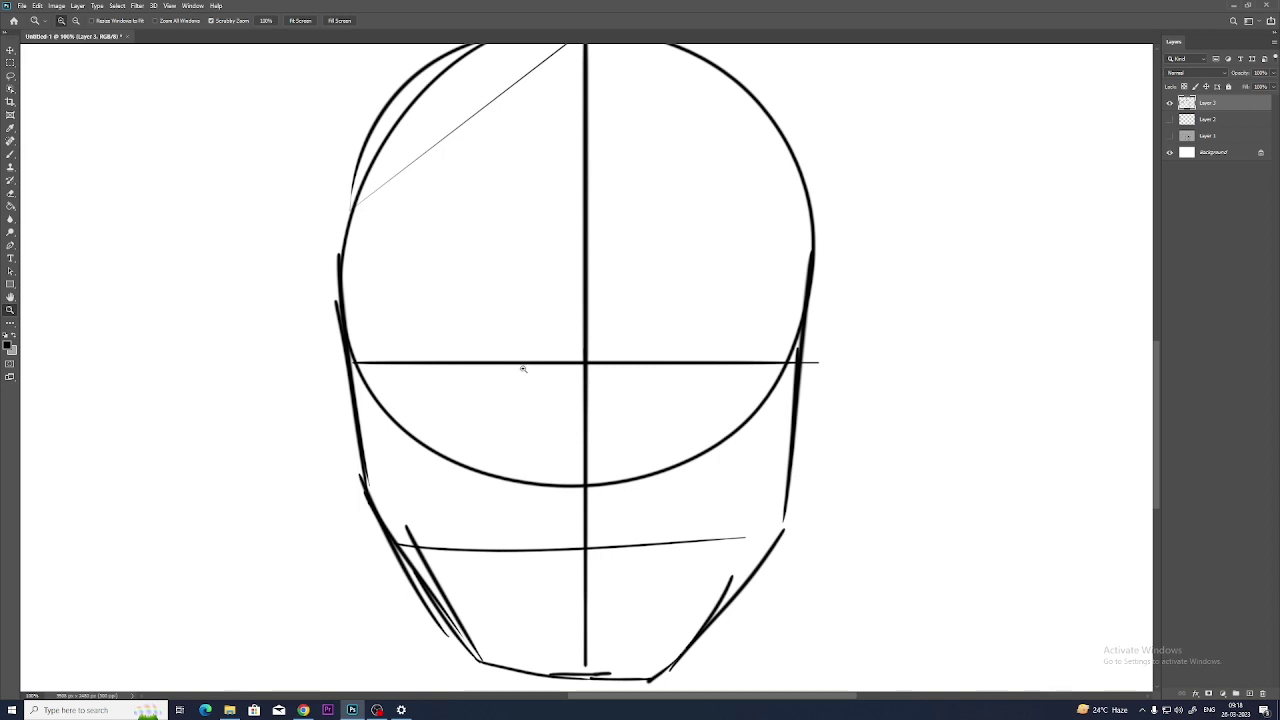
key("b")
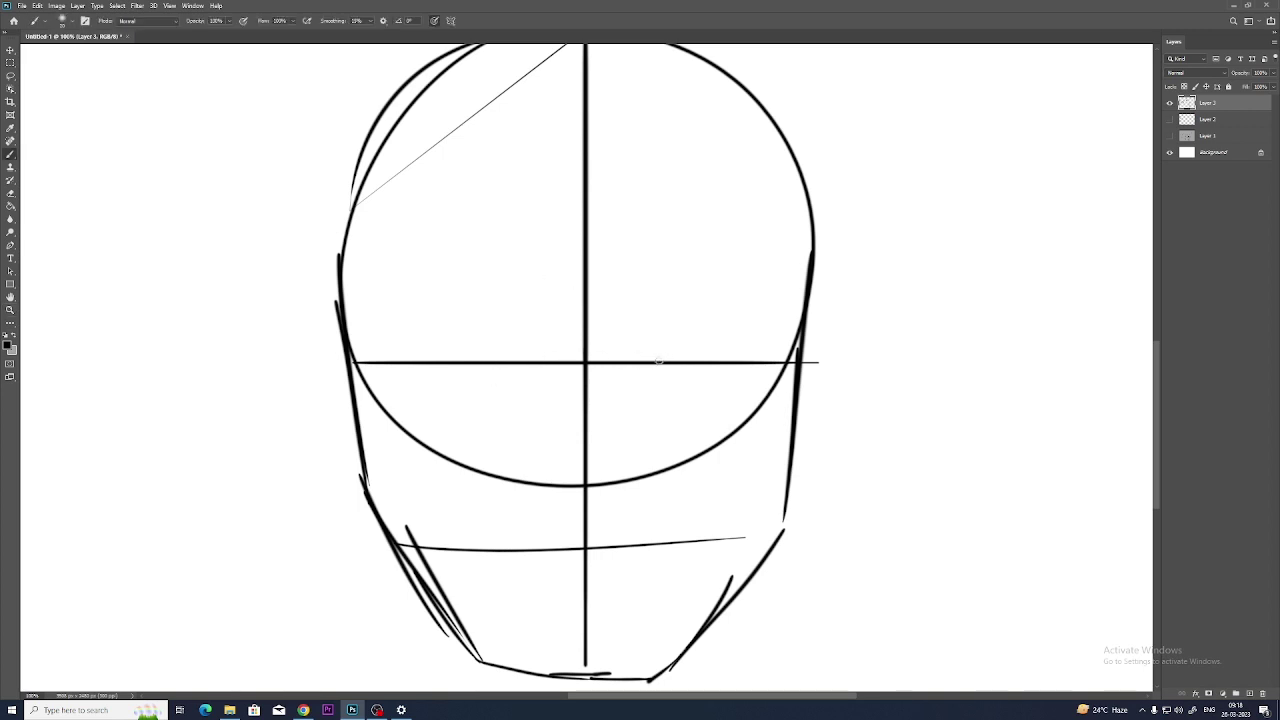
mouse_move(694, 356)
left_mouse_down()
mouse_move(695, 369)
mouse_move(630, 366)
left_mouse_up()
left_click_drag(760, 355, 760, 362)
mouse_move(461, 355)
left_mouse_down()
mouse_move(462, 369)
mouse_move(399, 369)
mouse_move(480, 337)
left_mouse_up()
- Sketch a shallow arch above the head's eye line, spanning from one side of the face to the other
mouse_move(350, 362)
left_mouse_down()
mouse_move(728, 332)
mouse_move(556, 316)
left_mouse_up()
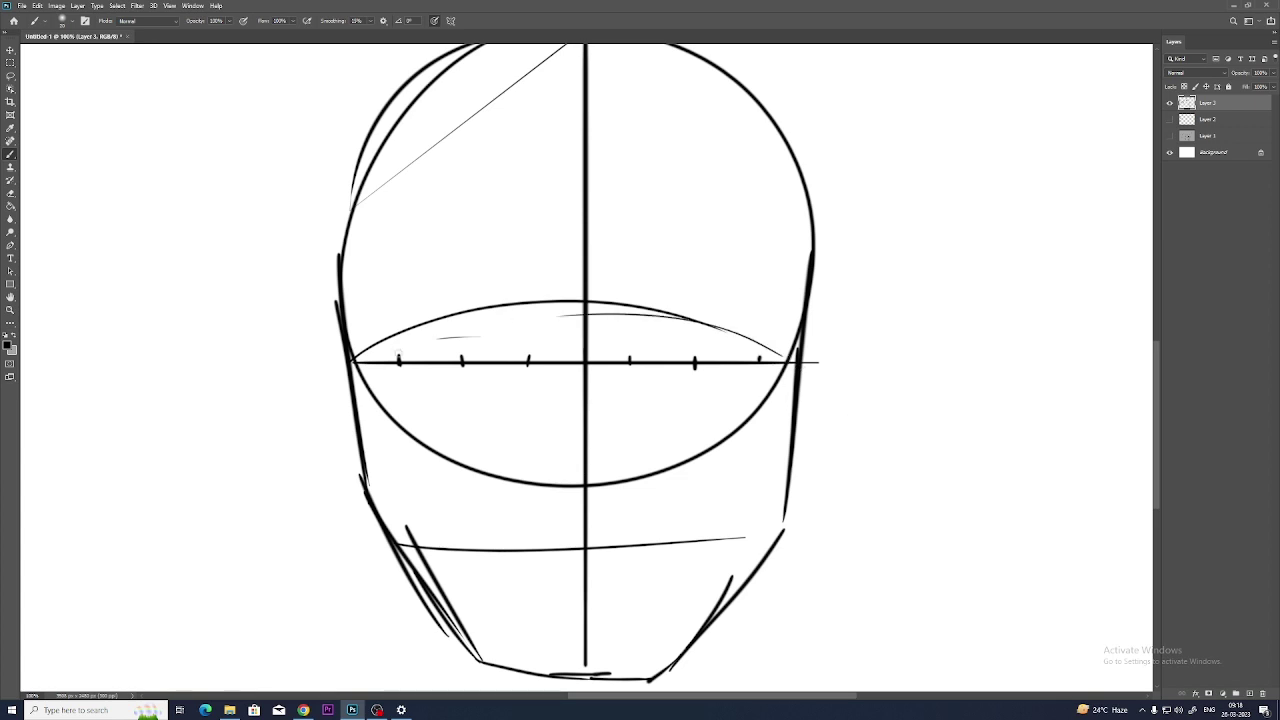
left_click_drag(353, 360, 682, 310)
mouse_move(522, 301)
left_mouse_down()
mouse_move(782, 338)
mouse_move(705, 306)
mouse_move(738, 318)
left_mouse_up()
key("ctrl+z")
left_click_drag(587, 295, 793, 351)
left_click_drag(729, 326, 784, 356)
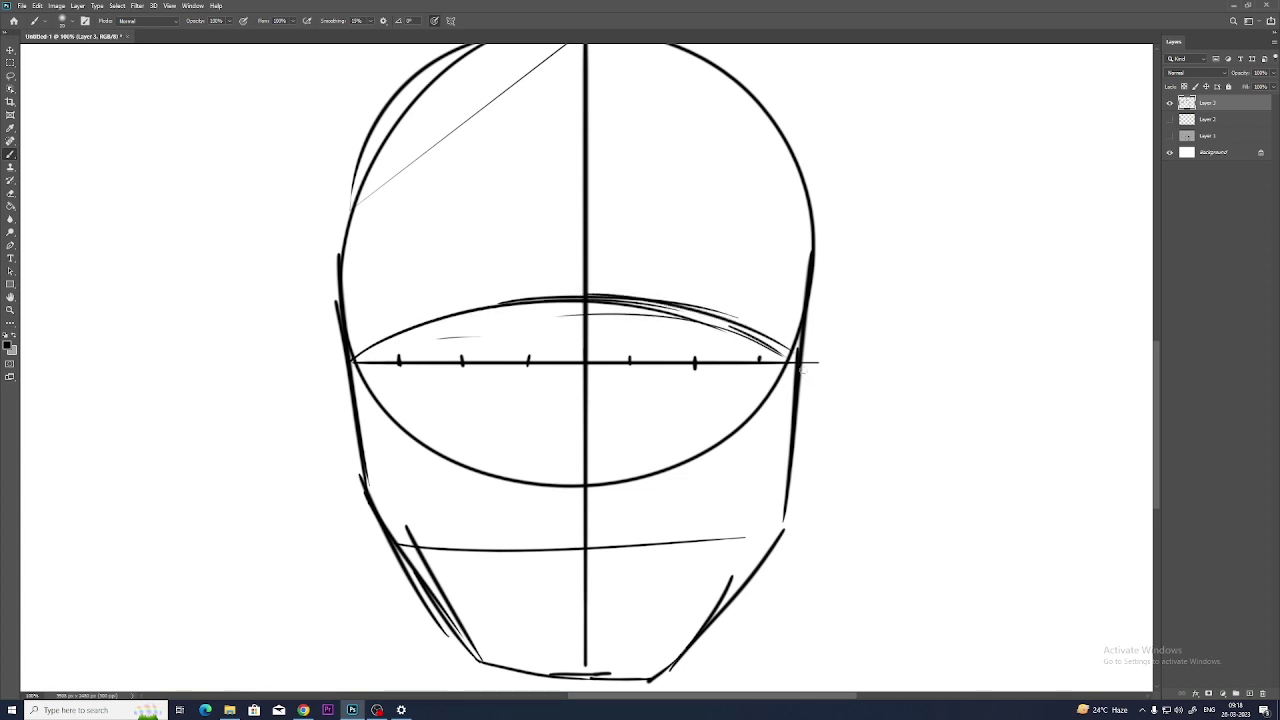
- Draw the right eye's outline around the eye line between the inner and outer tick marks, with an angled upper lid and curved lower lid
key("z")
left_click(641, 358)
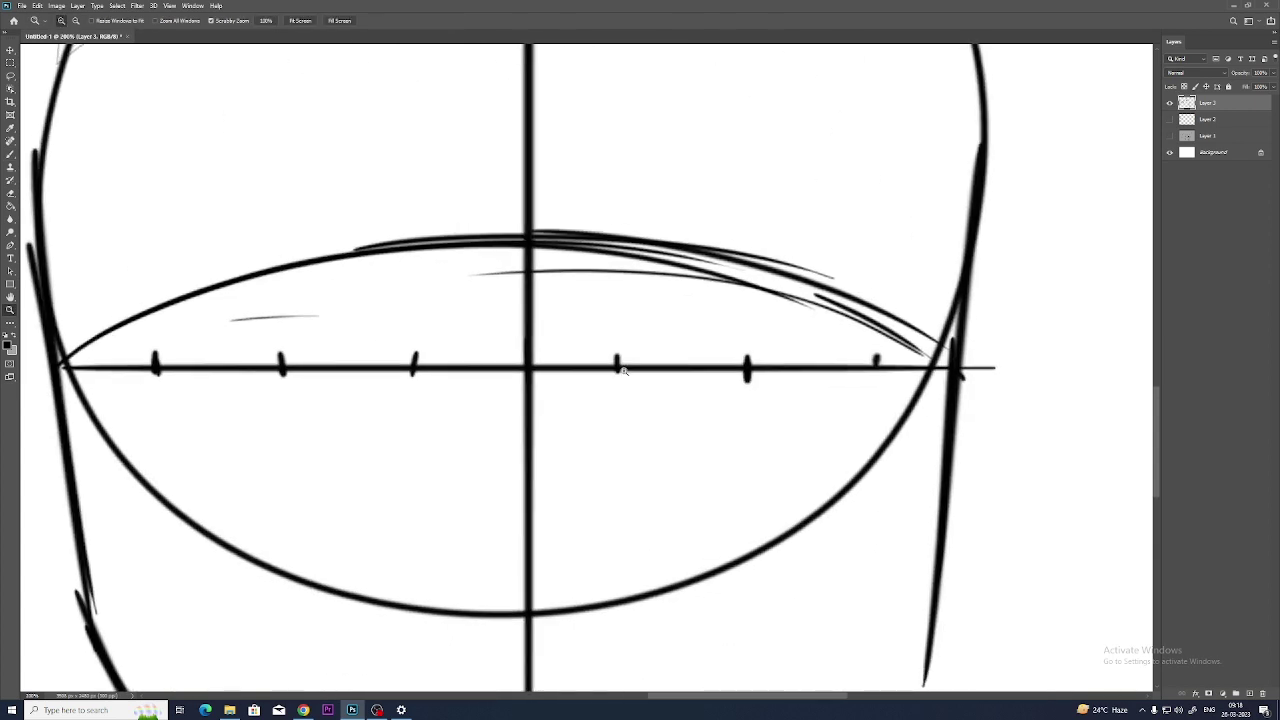
key("b")
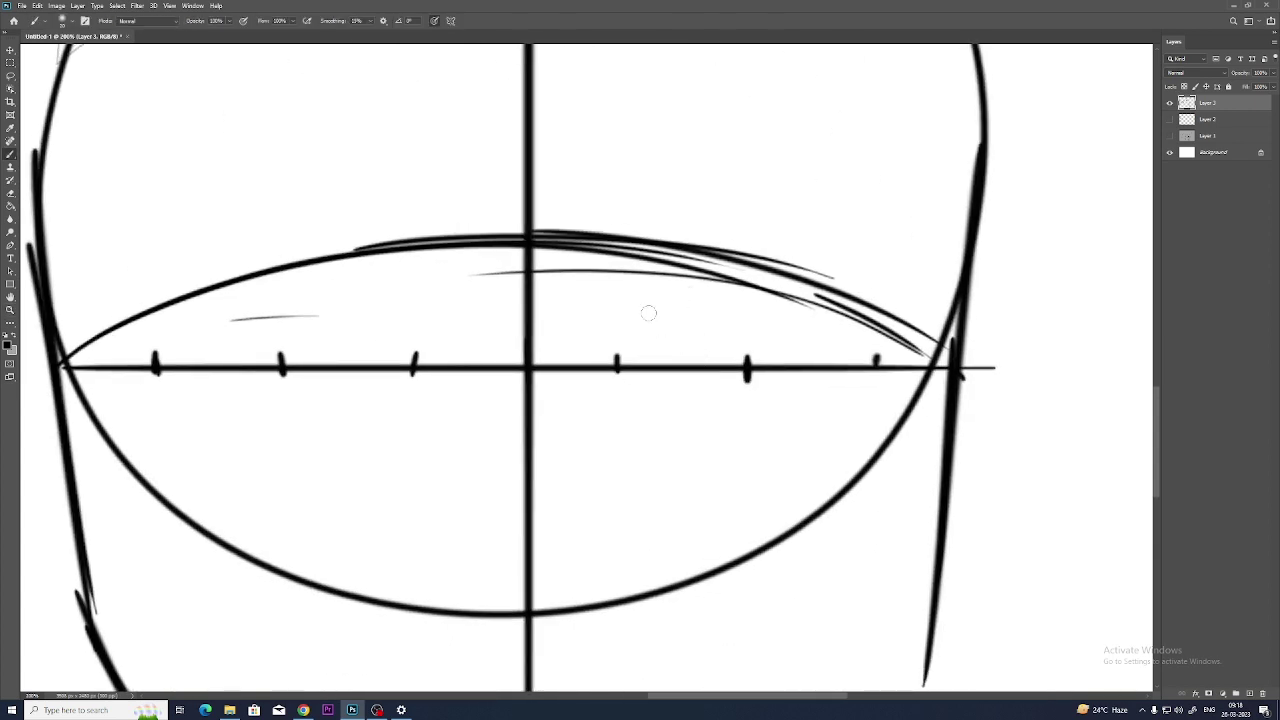
left_click_drag(668, 281, 866, 338)
left_click_drag(668, 280, 832, 316)
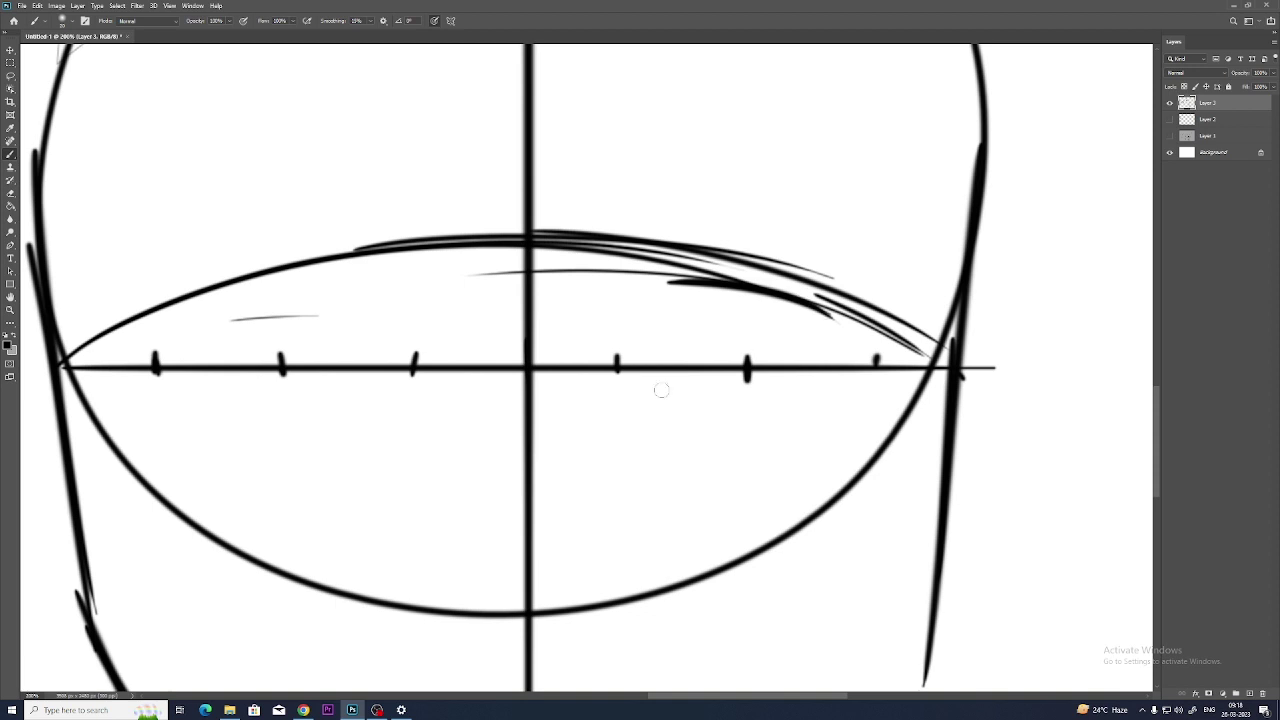
left_click_drag(658, 385, 760, 392)
mouse_move(668, 283)
left_mouse_down()
mouse_move(610, 386)
mouse_move(782, 398)
mouse_move(874, 360)
left_mouse_up()
mouse_move(678, 388)
left_mouse_down()
mouse_move(830, 385)
mouse_move(870, 360)
left_mouse_up()
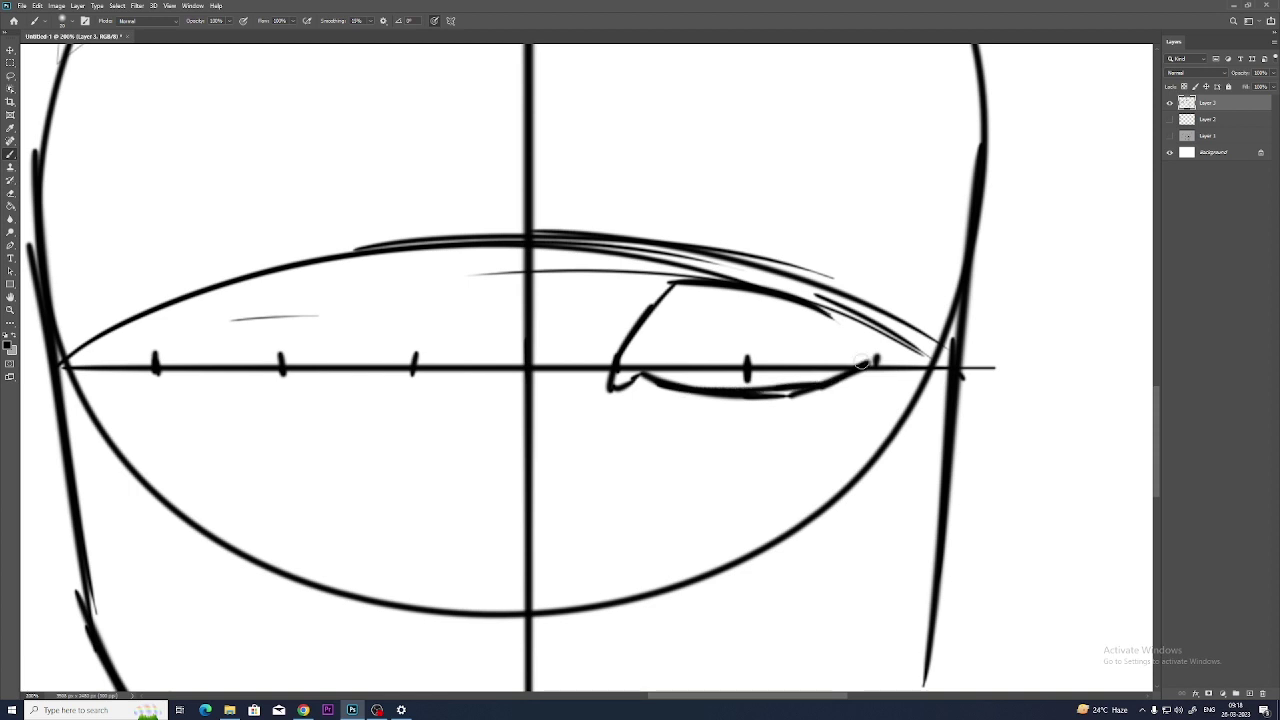
left_click_drag(820, 312, 880, 360)
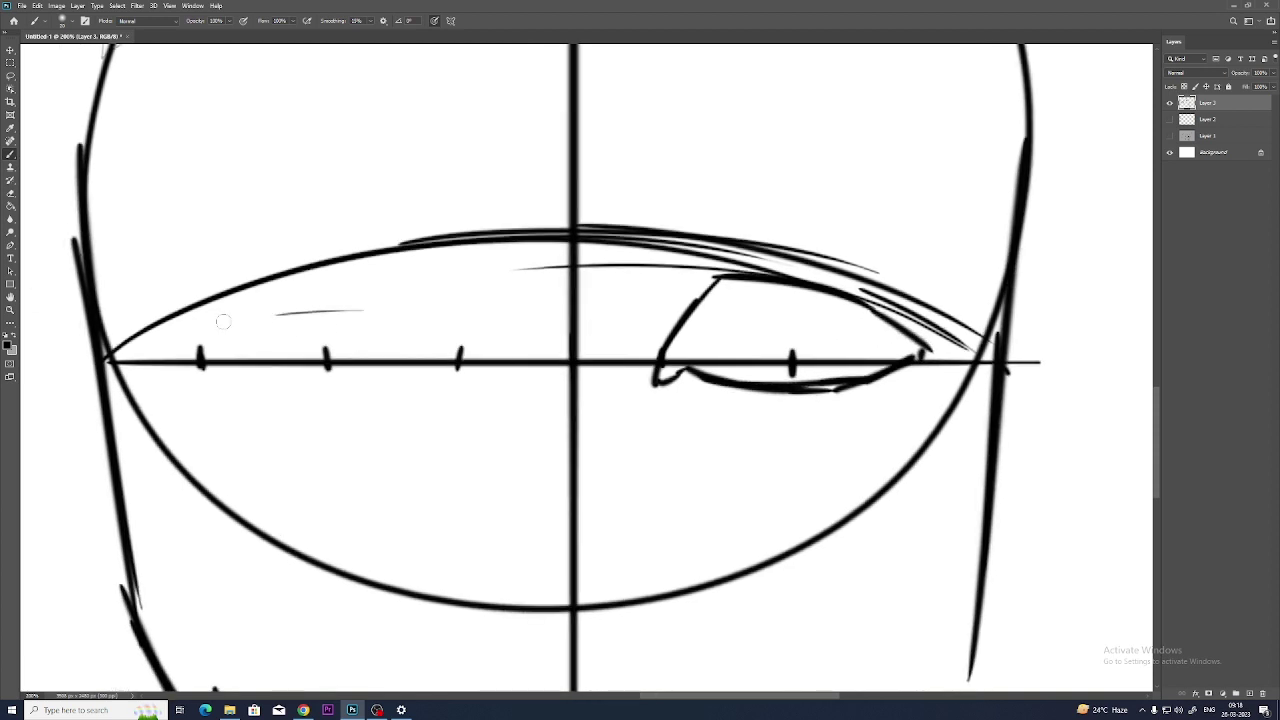
mouse_move(223, 318)
left_mouse_down()
mouse_move(370, 250)
mouse_move(293, 283)
mouse_move(405, 253)
mouse_move(477, 340)
left_mouse_up()
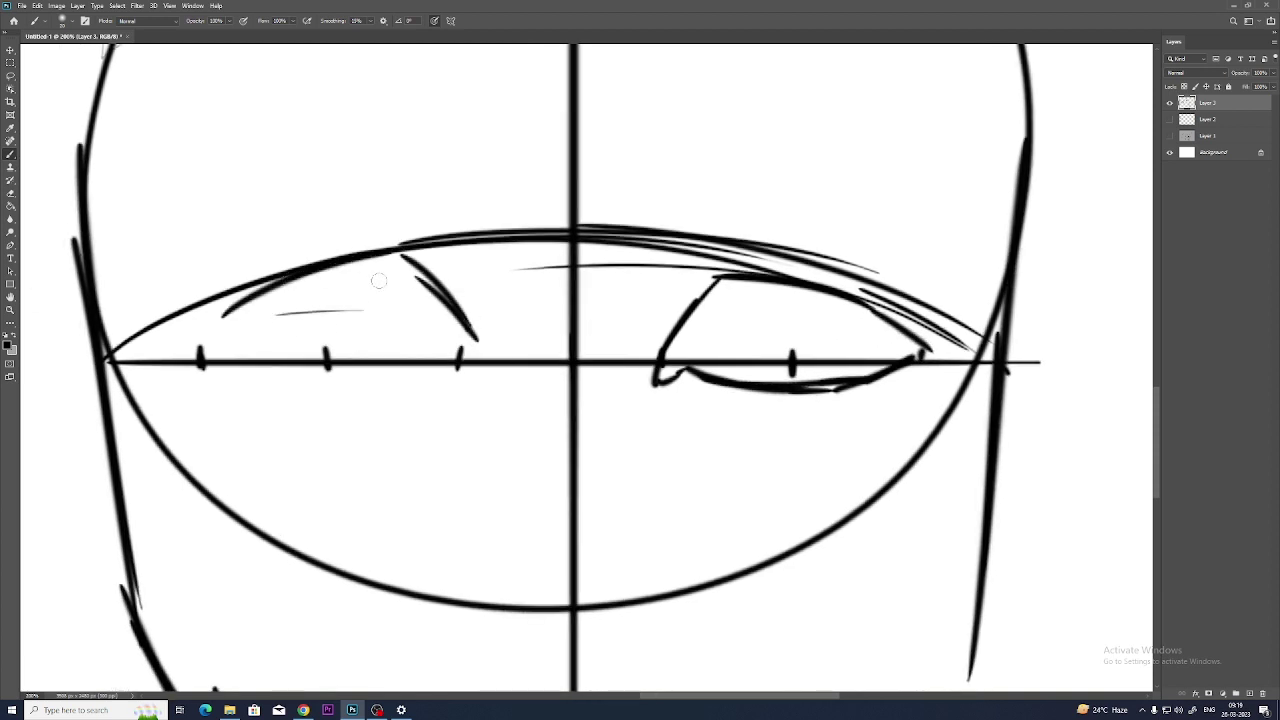
key("ctrl+z")
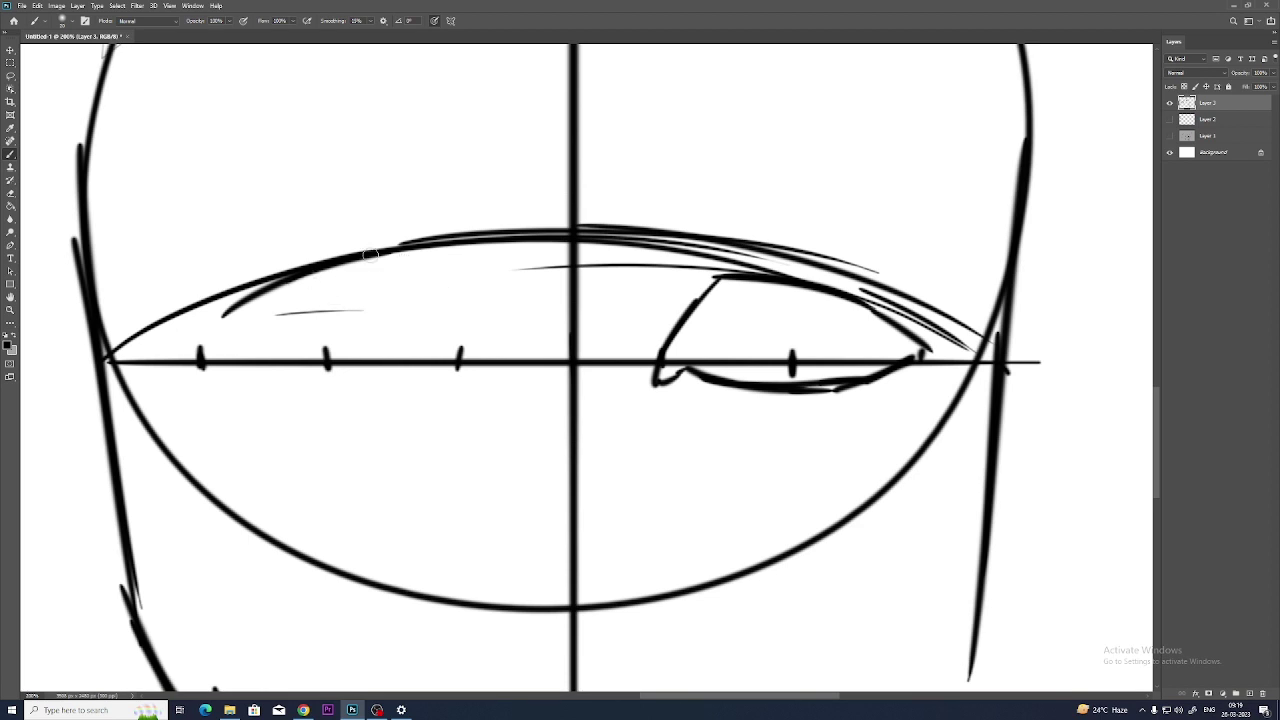
mouse_move(370, 254)
left_mouse_down()
mouse_move(458, 317)
mouse_move(460, 348)
left_mouse_up()
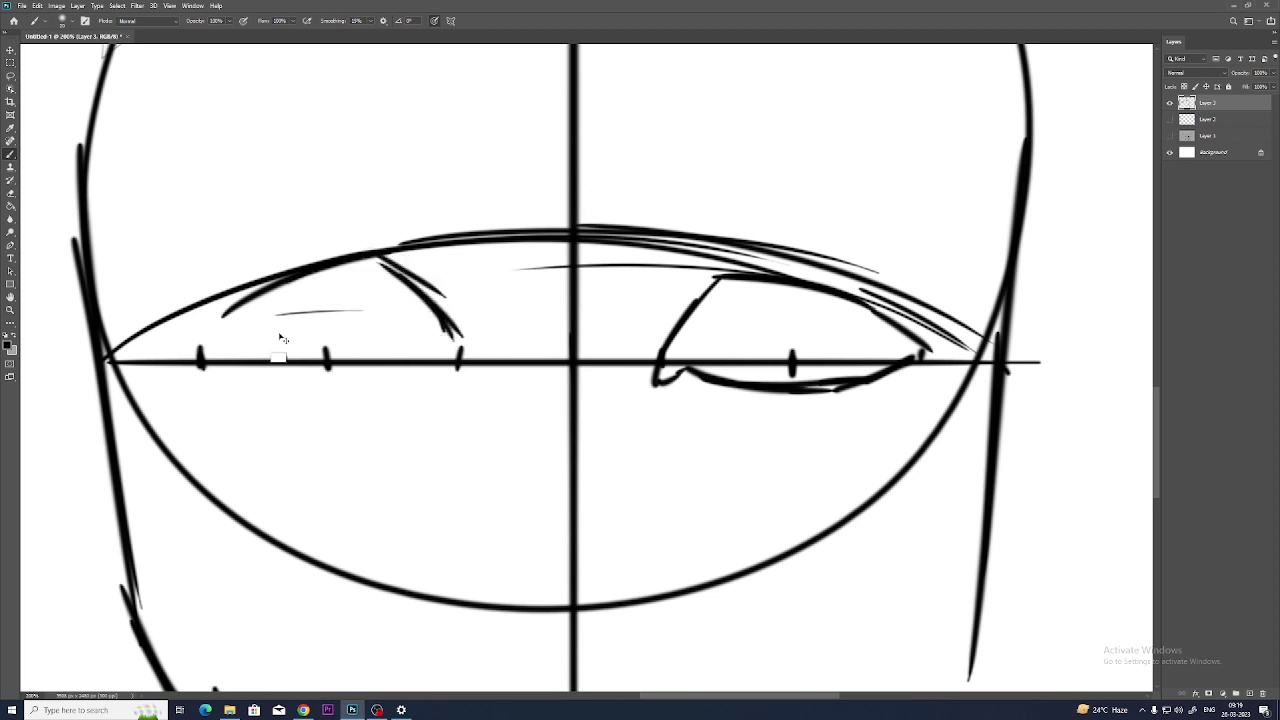
key("alt+z")
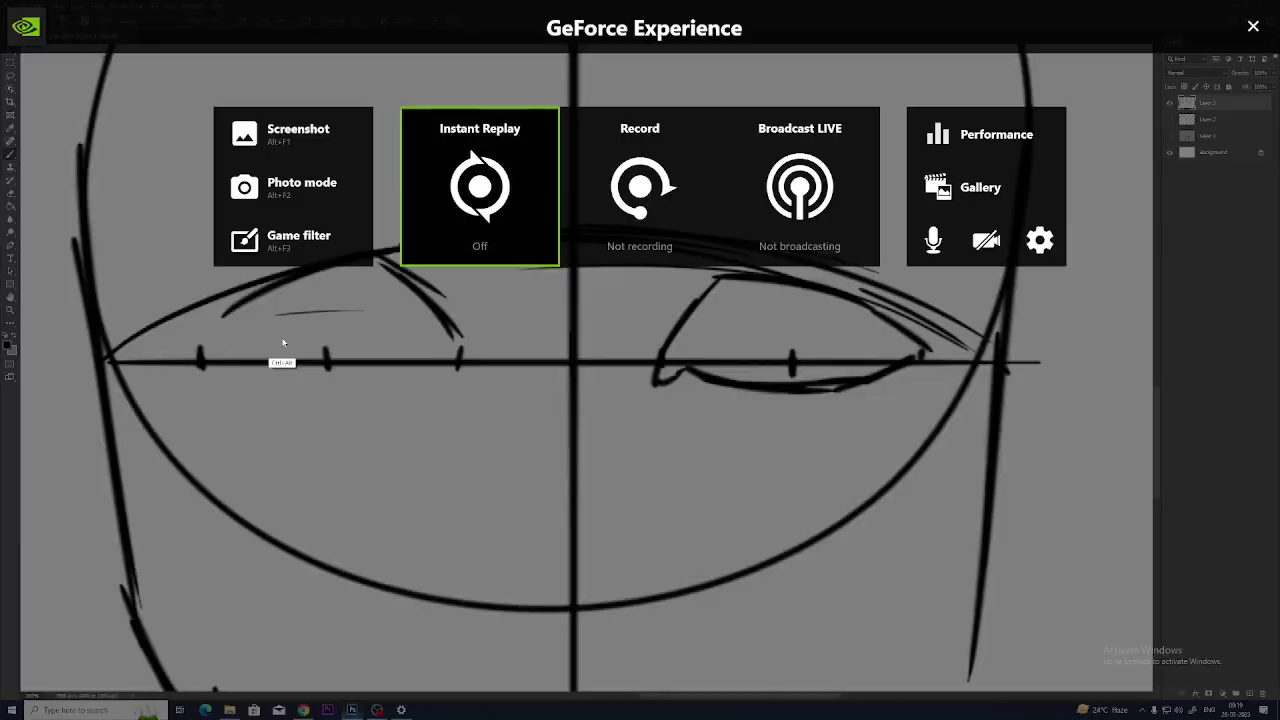
key("alt+z")
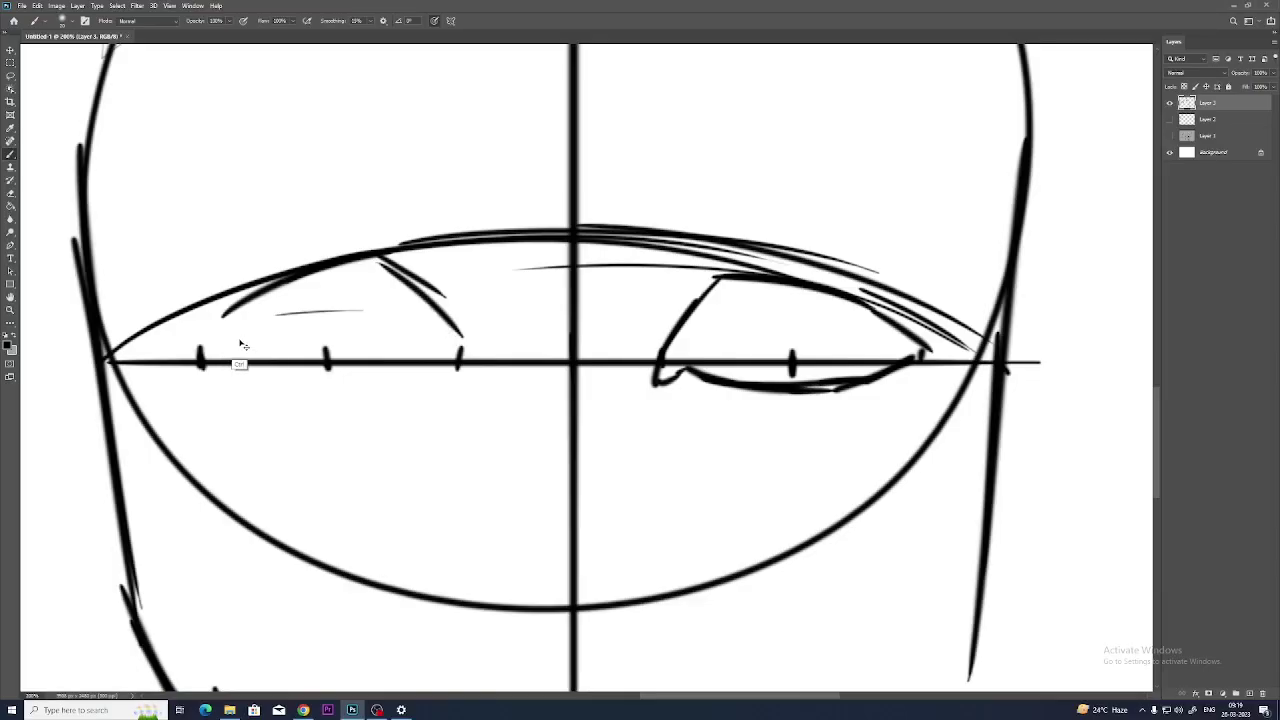
key("ctrl+z")
key("ctrl+z")
key("ctrl+z")
key("ctrl+z")
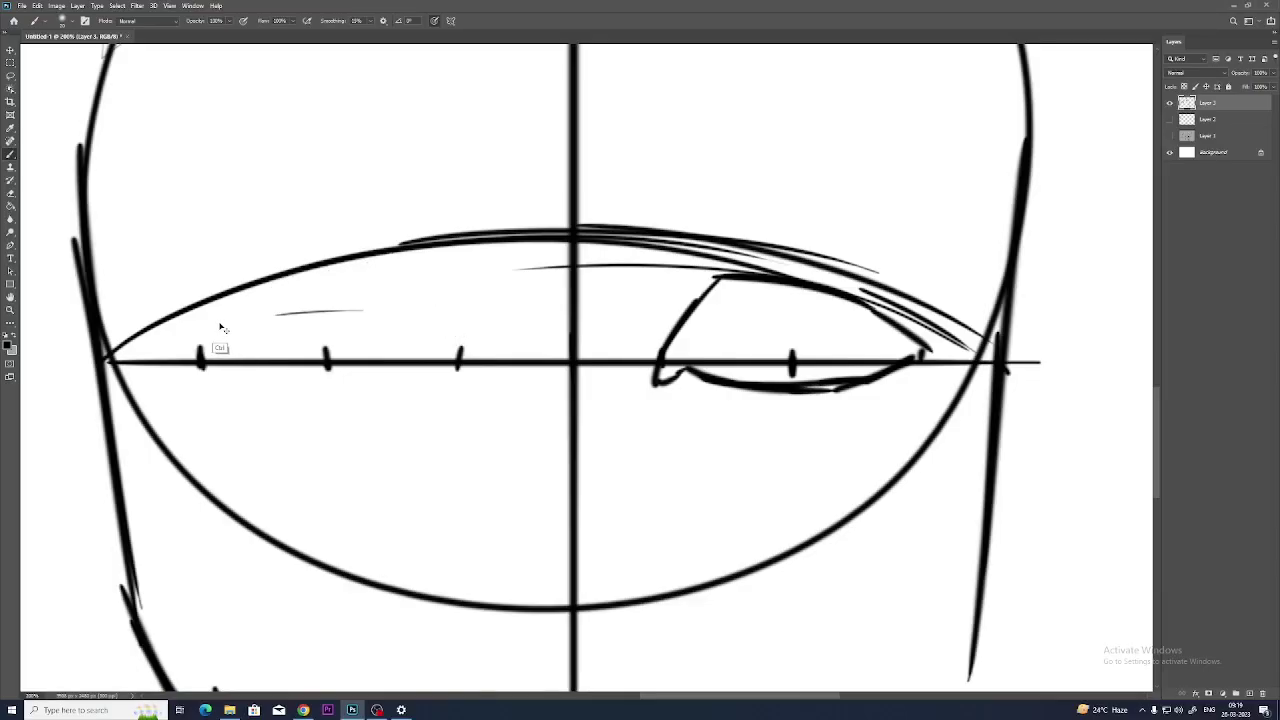
- Draw the left eye's outline between its inner and outer tick marks, with an arched upper lid and a flatter lower lid
left_click_drag(194, 335, 355, 262)
mouse_move(270, 296)
left_mouse_down()
mouse_move(335, 271)
mouse_move(304, 277)
mouse_move(388, 271)
mouse_move(374, 269)
mouse_move(455, 362)
left_mouse_up()
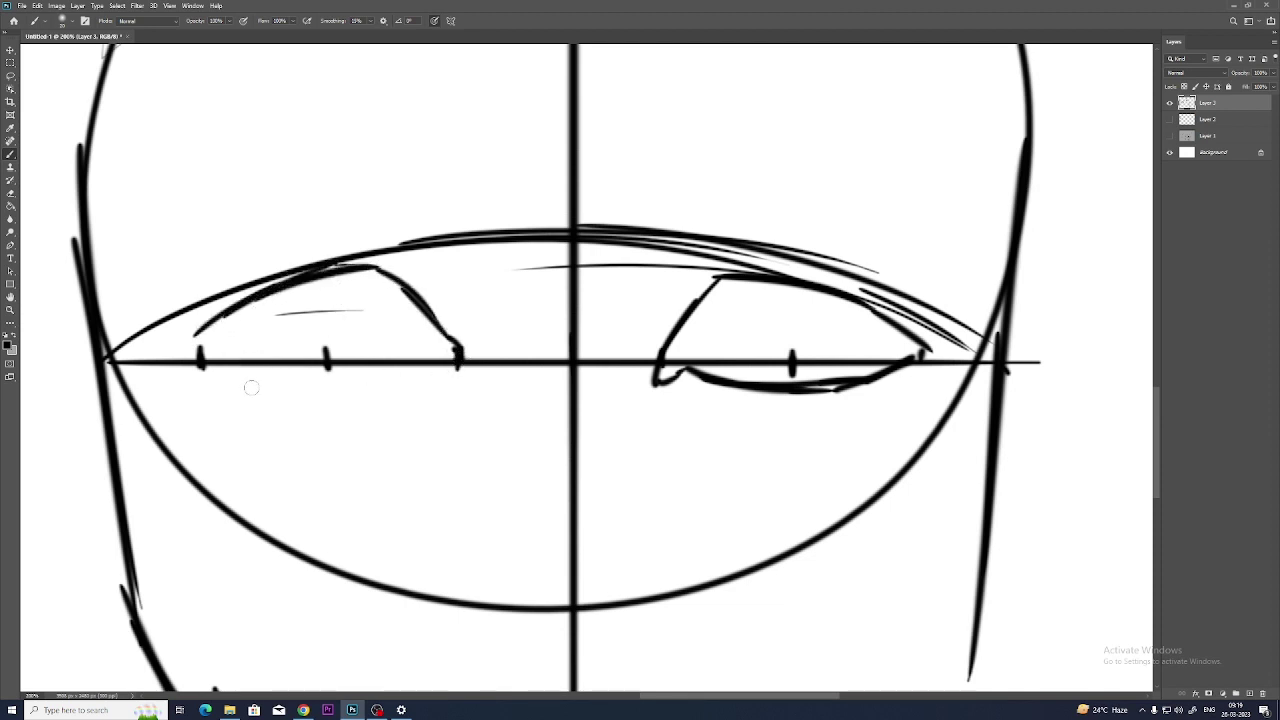
mouse_move(251, 388)
left_mouse_down()
mouse_move(392, 393)
mouse_move(428, 376)
left_mouse_up()
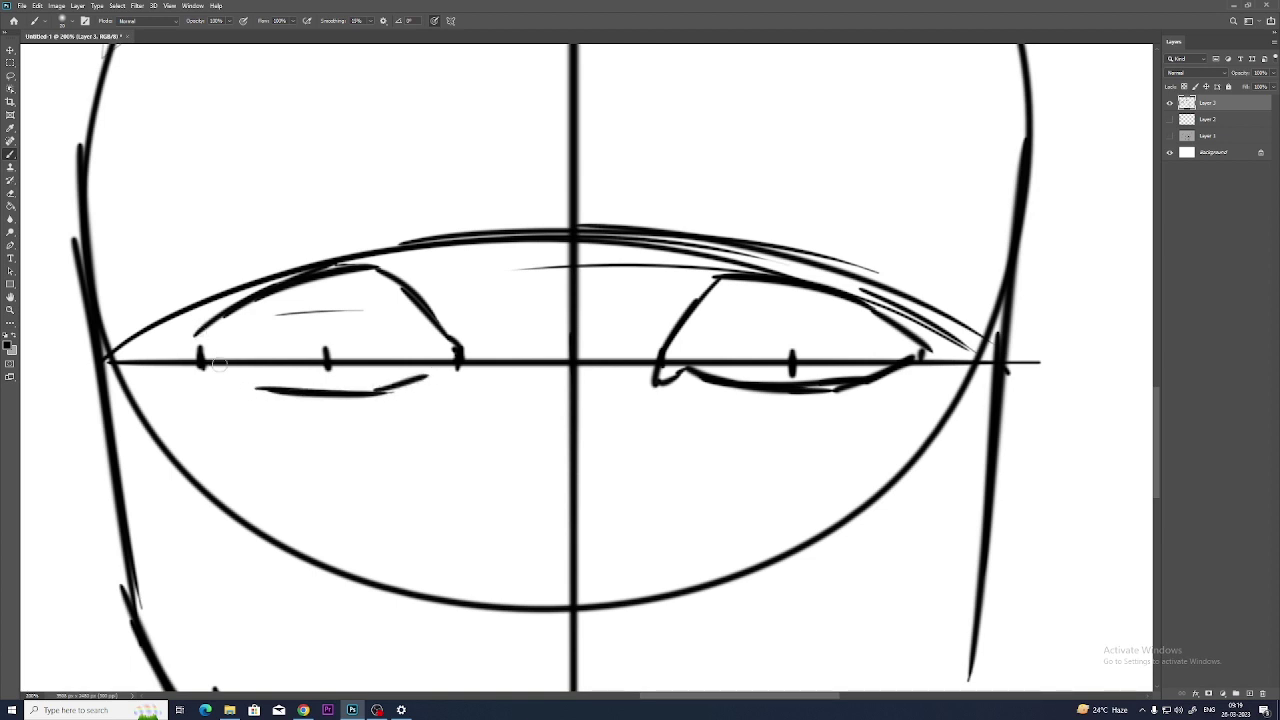
mouse_move(199, 339)
left_mouse_down()
mouse_move(240, 385)
mouse_move(332, 385)
left_mouse_up()
left_click_drag(238, 393, 442, 367)
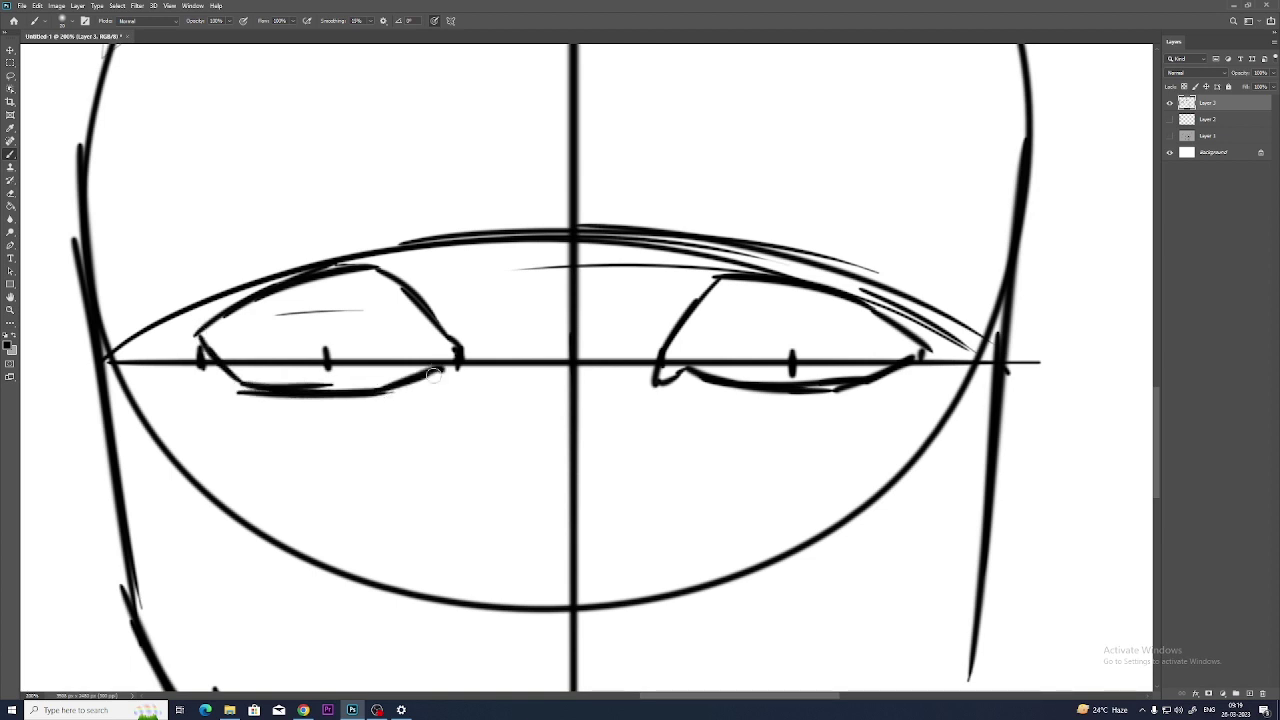
- Add short lash strokes at the outer corners of both eyes and reinforce the right eye's upper lid
mouse_move(173, 348)
left_mouse_down()
mouse_move(282, 283)
mouse_move(200, 326)
mouse_move(230, 318)
mouse_move(186, 296)
left_mouse_up()
left_click_drag(845, 295, 950, 345)
left_click_drag(733, 274, 670, 326)
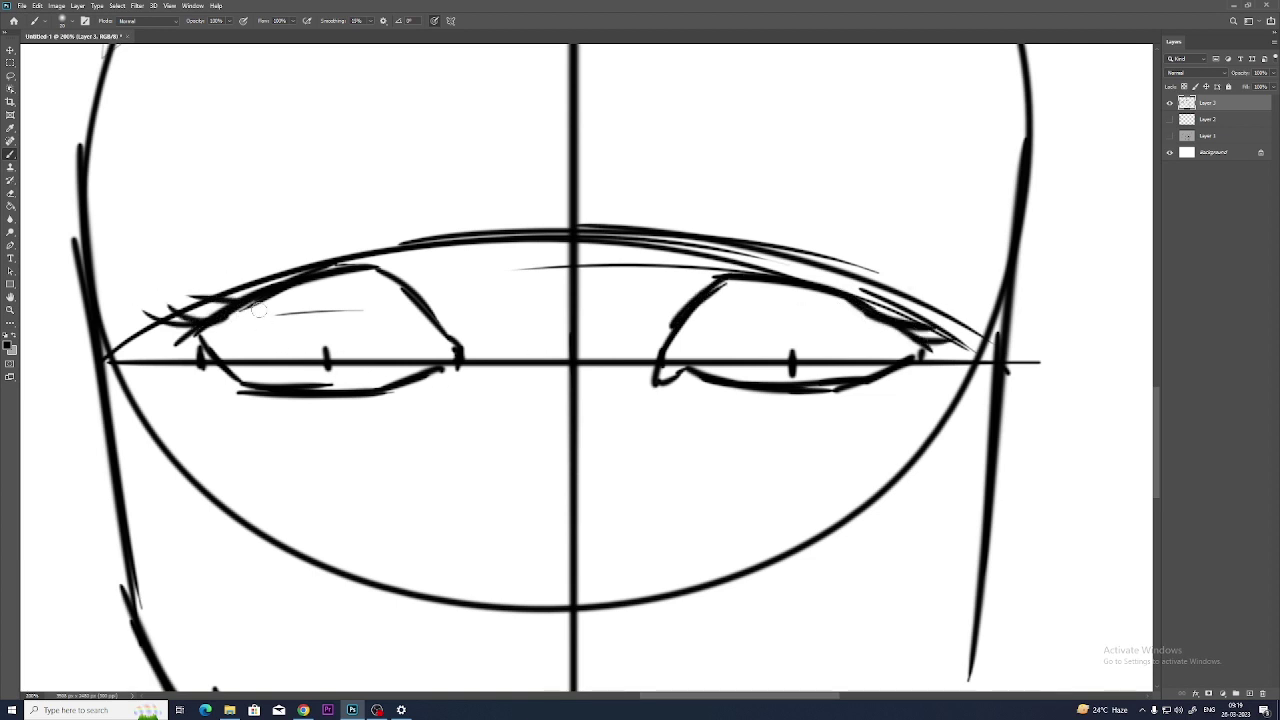
- Draw a round iris in each eye, hanging from the upper lid down to the eye line, with doubled contour strokes
mouse_move(259, 306)
left_mouse_down()
mouse_move(275, 344)
mouse_move(342, 366)
left_mouse_up()
left_click_drag(363, 280, 358, 363)
left_click_drag(270, 313, 341, 368)
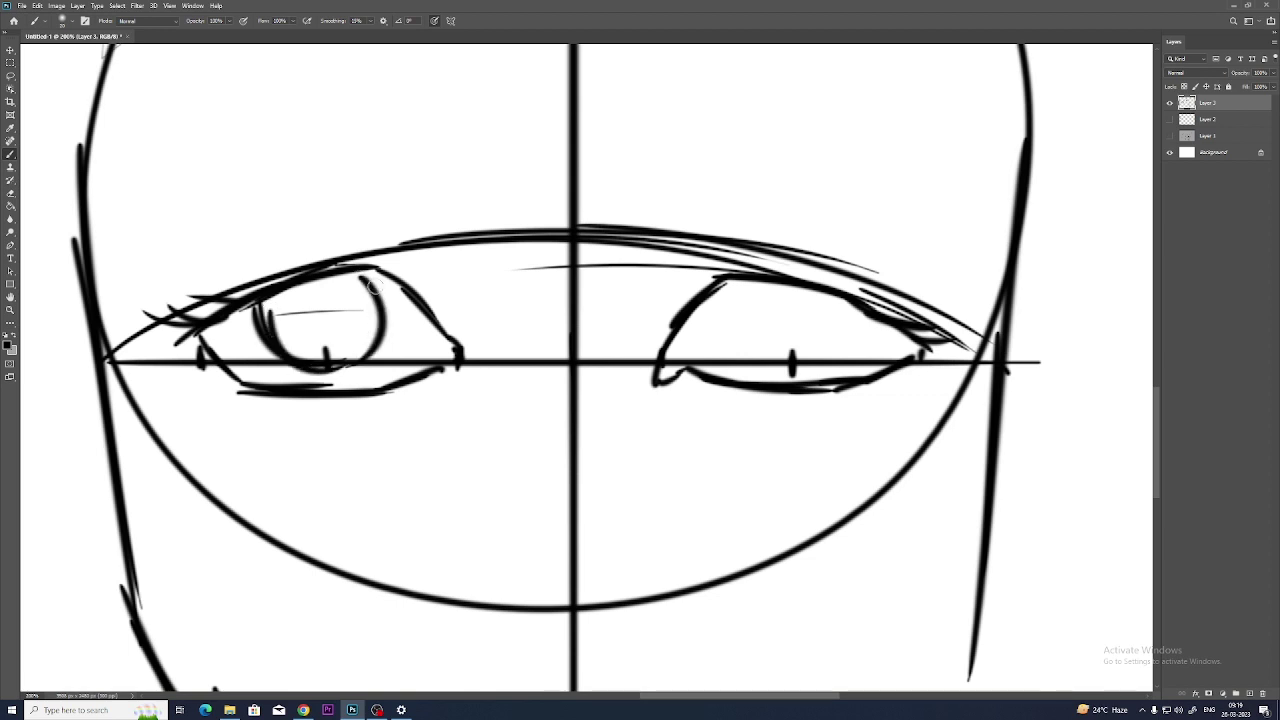
left_click_drag(372, 286, 377, 350)
mouse_move(750, 280)
left_mouse_down()
mouse_move(757, 358)
mouse_move(786, 369)
left_mouse_up()
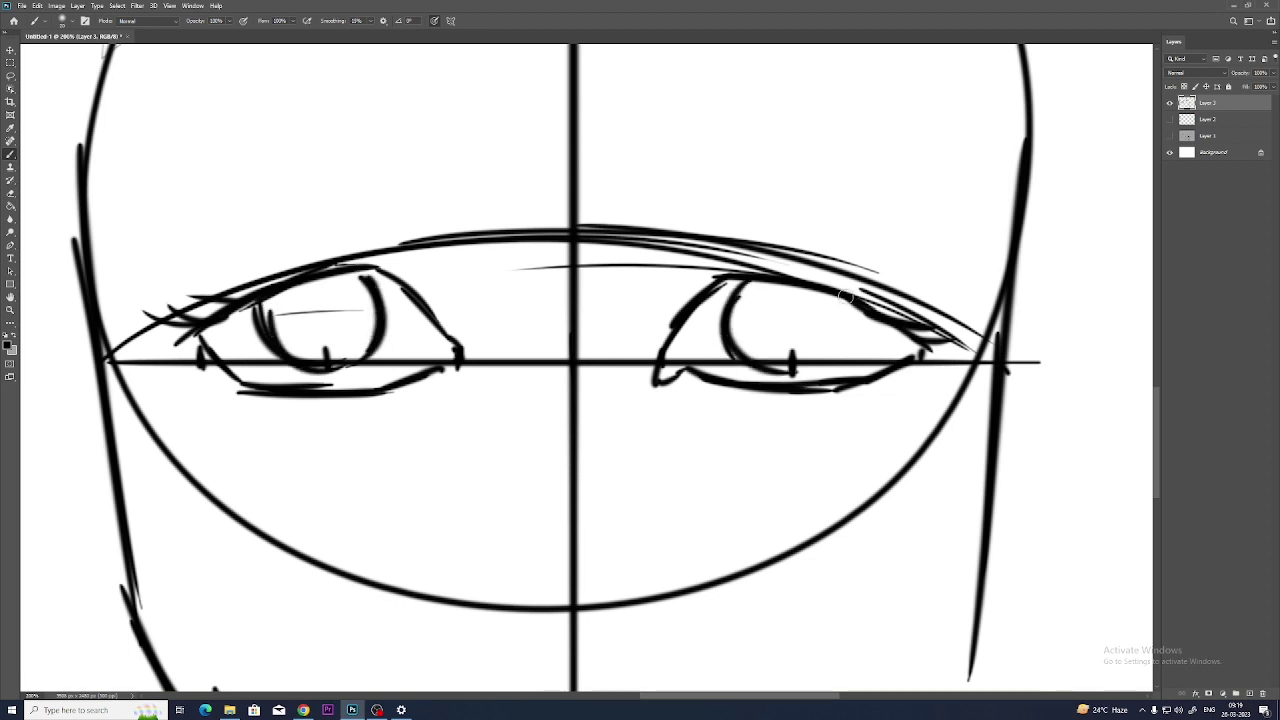
left_click_drag(849, 298, 810, 361)
left_click_drag(745, 306, 786, 369)
left_click_drag(852, 312, 800, 365)
- Draw the tear ducts at the inner corners of both eyes and close the top edge of the right iris
left_click_drag(684, 332, 688, 358)
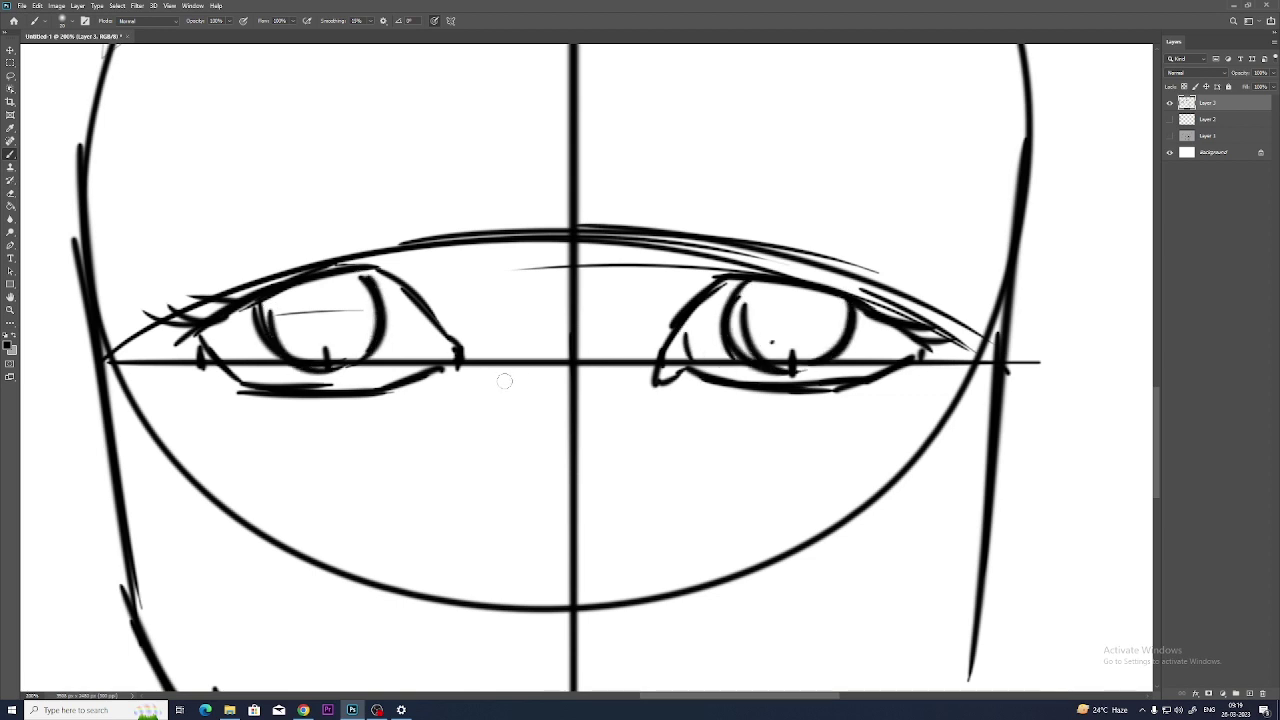
mouse_move(425, 325)
left_mouse_down()
mouse_move(462, 380)
mouse_move(438, 372)
left_mouse_up()
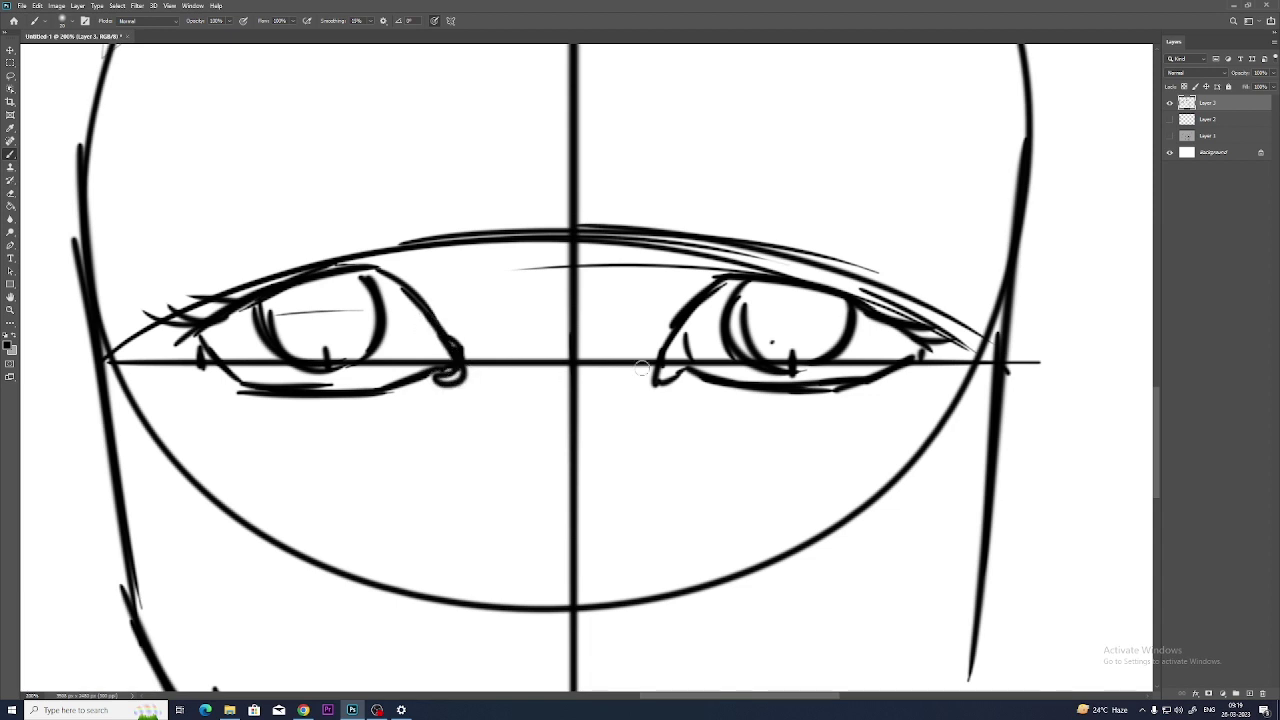
mouse_move(670, 340)
left_mouse_down()
mouse_move(678, 370)
mouse_move(692, 372)
left_mouse_up()
left_click_drag(913, 334, 918, 350)
mouse_move(744, 285)
left_mouse_down()
mouse_move(813, 291)
mouse_move(848, 302)
left_mouse_up()
left_click_drag(856, 326, 860, 331)
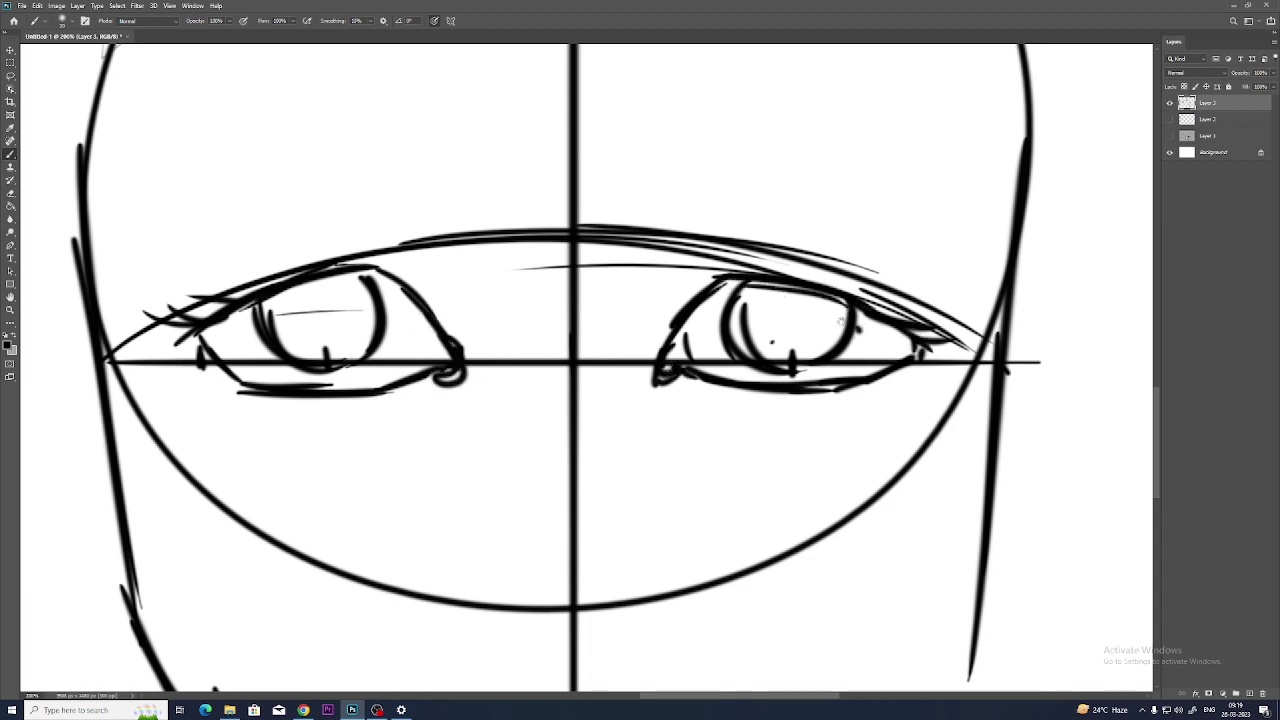
- Draw a second straight vertical centre line just beside the existing one, from the top of the head to below the chin
key("ctrl+minus")
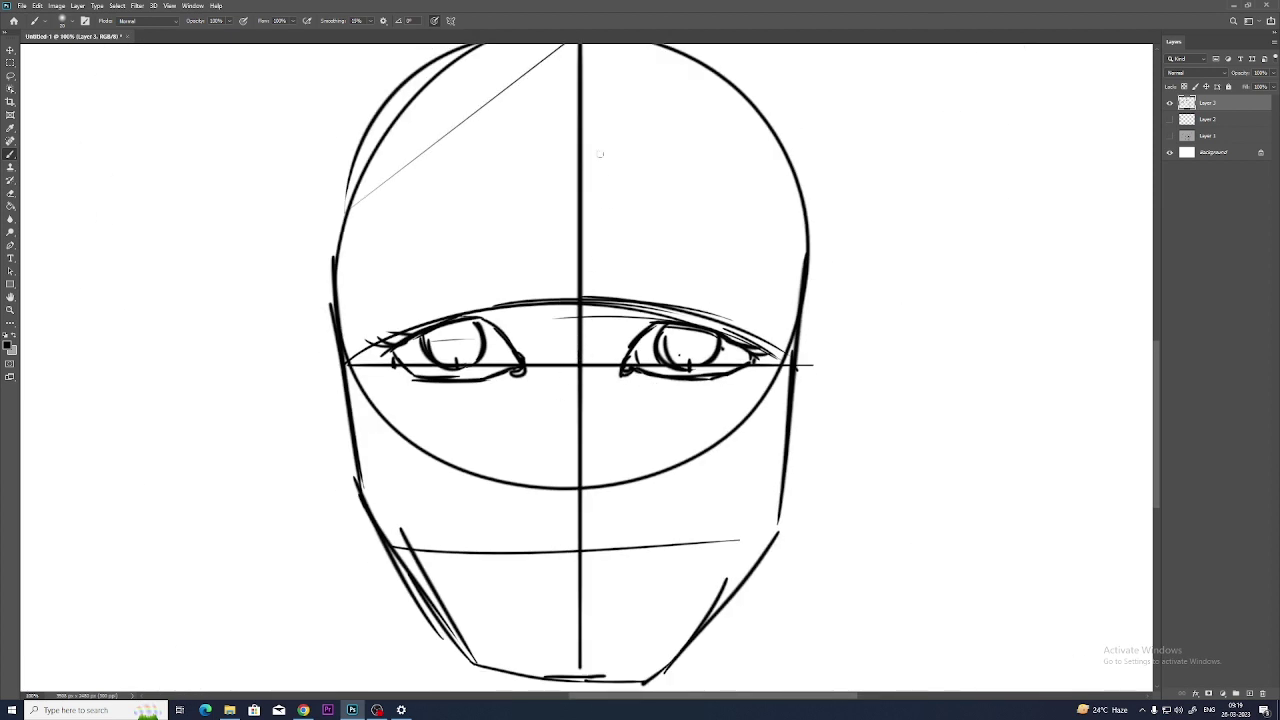
left_click_drag(568, 176, 566, 213)
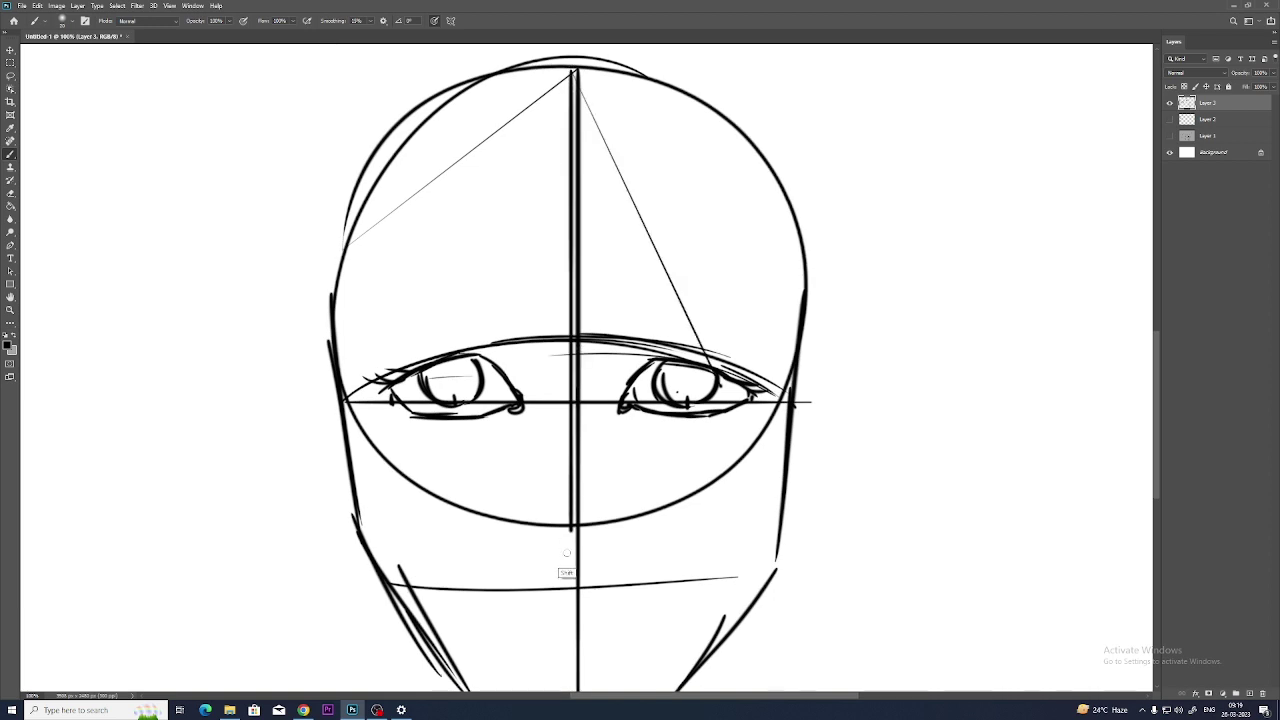
left_click_drag(570, 74, 570, 692)
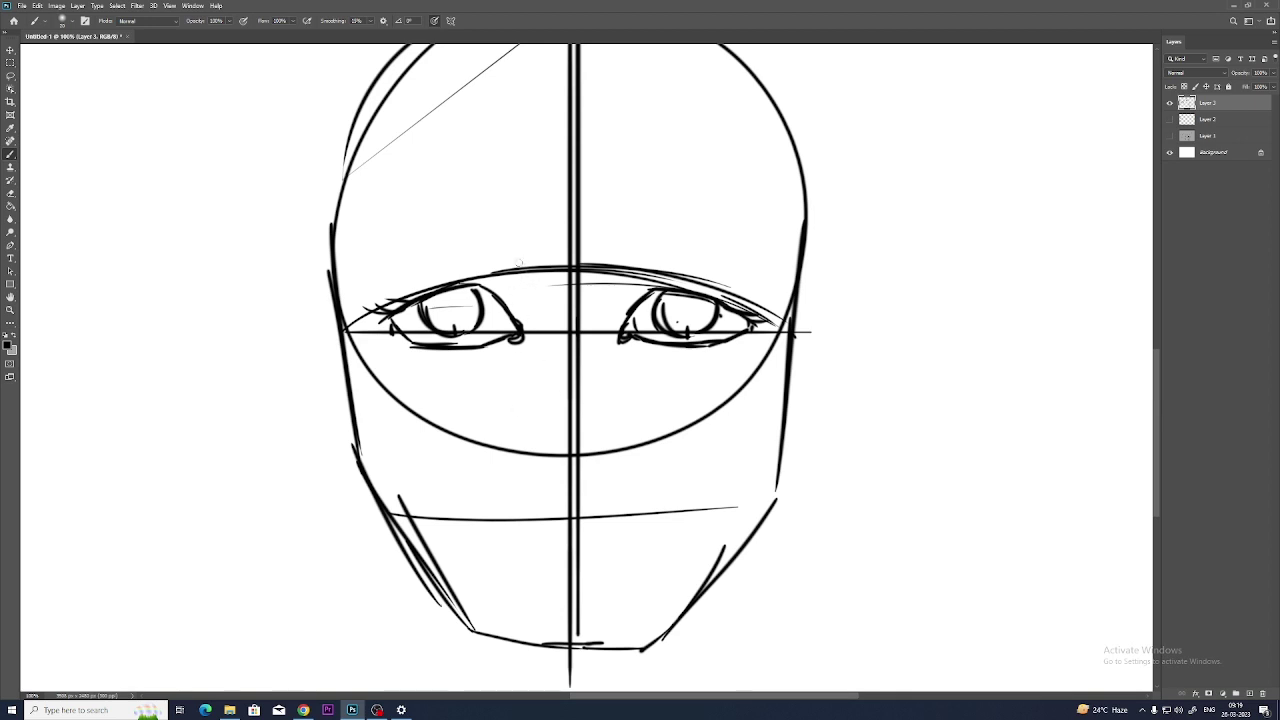
- Sketch the nose with one side line from the brow downward, a curved base and nostril wings on both sides
mouse_move(521, 270)
left_mouse_down()
mouse_move(540, 318)
mouse_move(519, 447)
left_mouse_up()
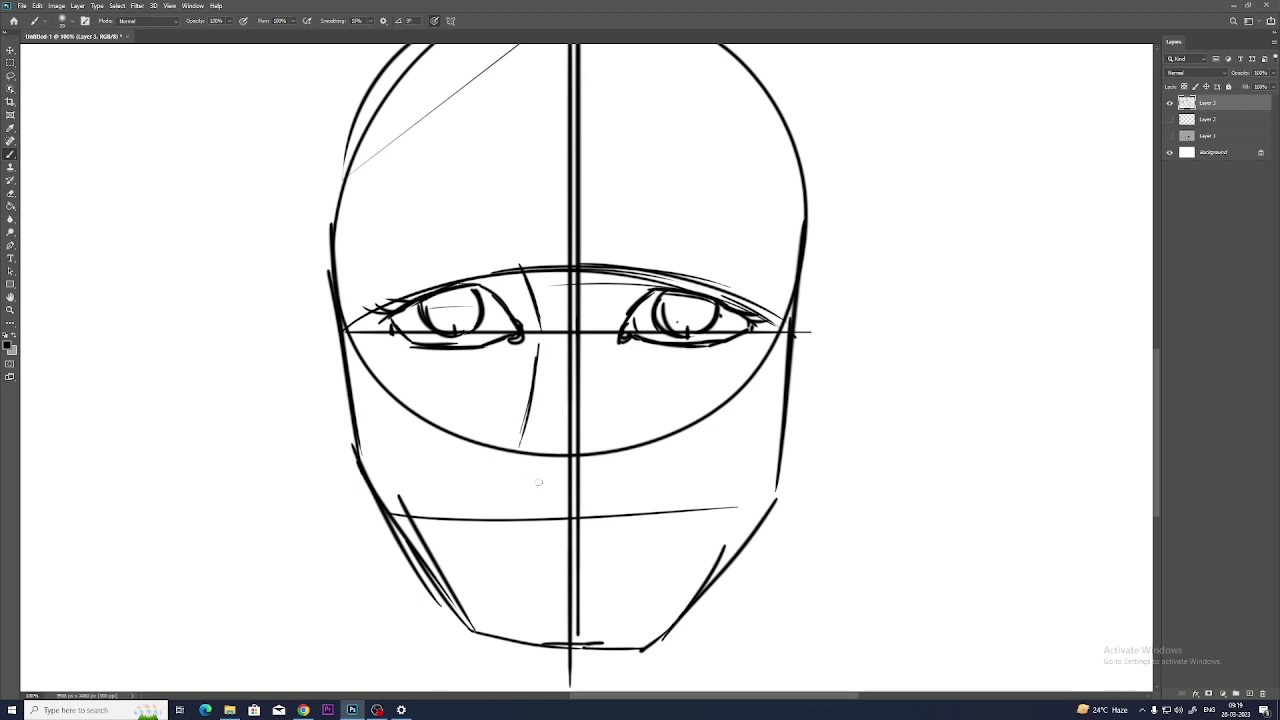
left_click_drag(548, 488, 584, 490)
left_click_drag(519, 444, 552, 490)
left_click_drag(614, 445, 620, 478)
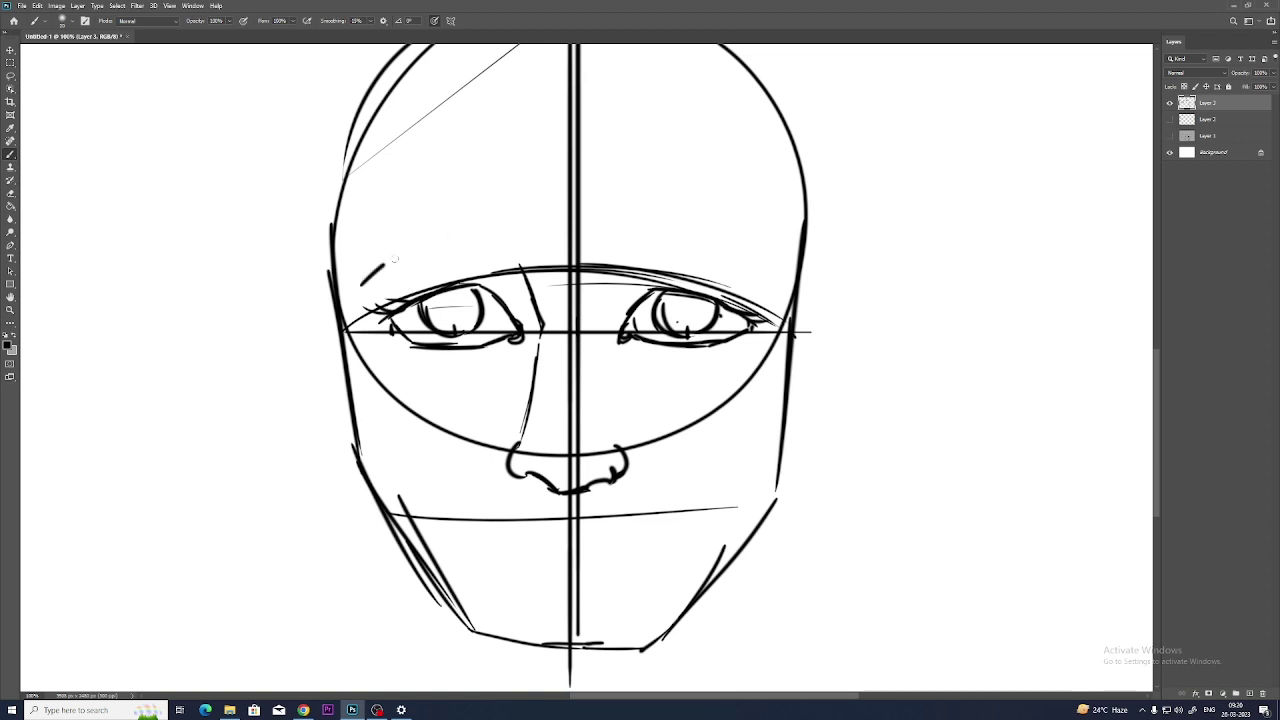
- Draw an arched, tapering eyebrow above each eye and thicken the left one
mouse_move(394, 259)
left_mouse_down()
mouse_move(524, 250)
mouse_move(368, 278)
mouse_move(496, 246)
left_mouse_up()
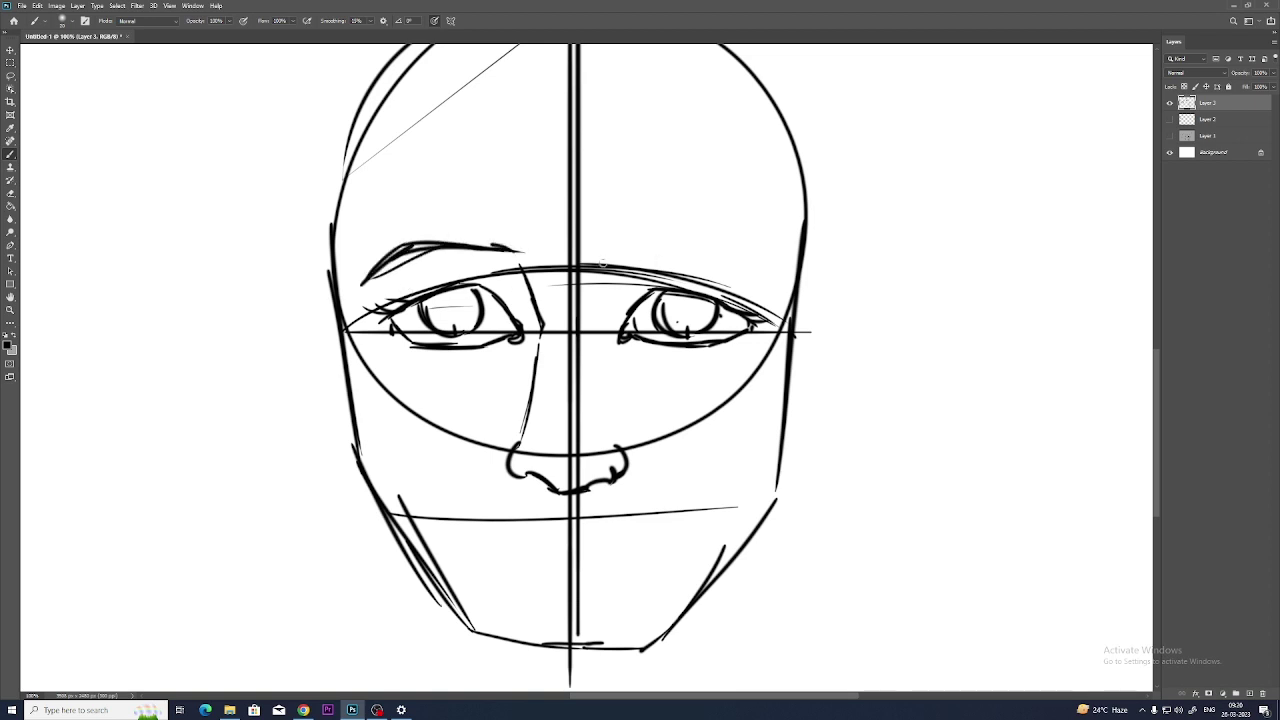
left_click_drag(602, 262, 704, 247)
mouse_move(612, 258)
left_mouse_down()
mouse_move(697, 244)
mouse_move(760, 275)
left_mouse_up()
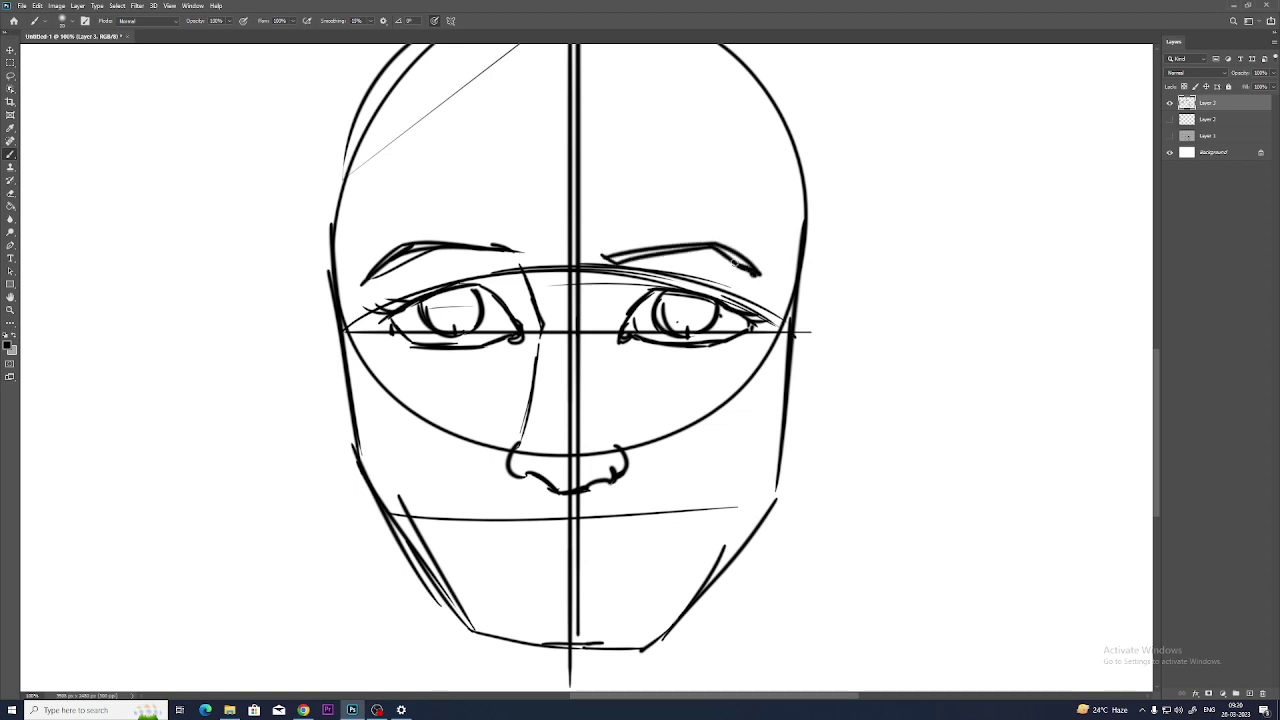
mouse_move(404, 244)
left_mouse_down()
mouse_move(363, 283)
mouse_move(528, 256)
left_mouse_up()
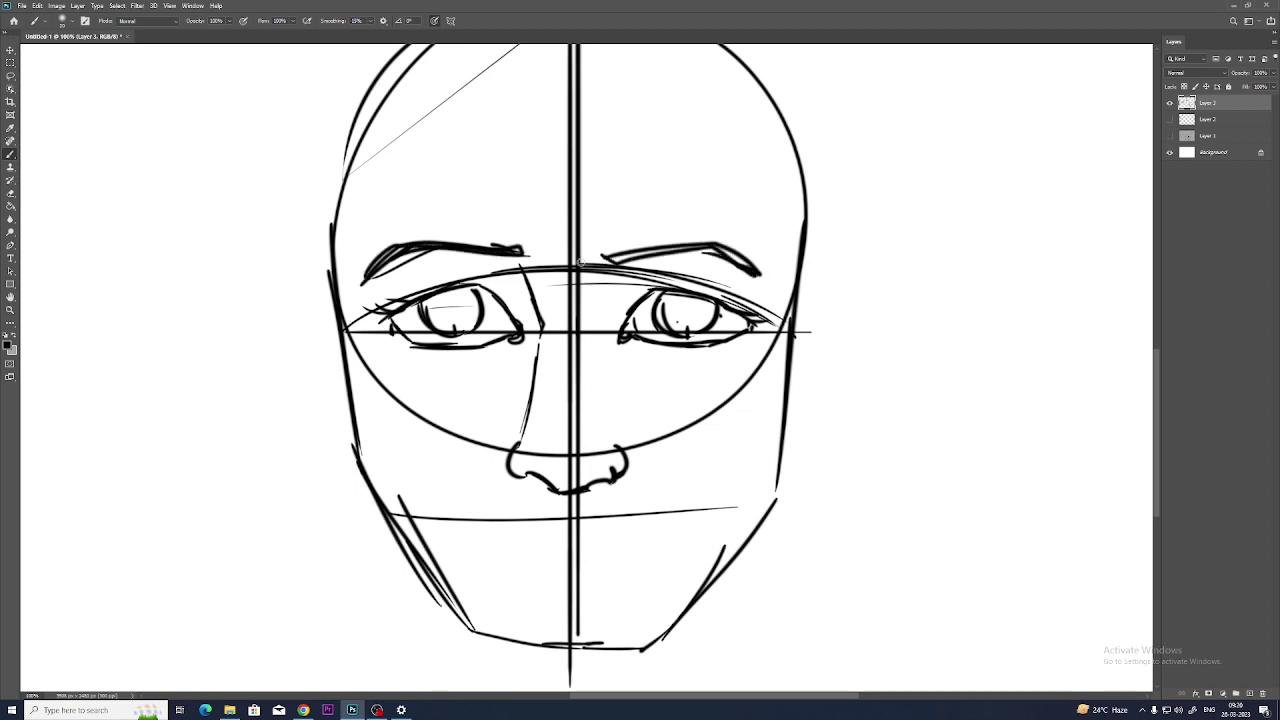
- Reinforce the underside of the nose and sketch the mouth below it with a peaked upper lip and short lower lip lines
left_click_drag(584, 484, 550, 489)
mouse_move(570, 520)
left_mouse_down()
mouse_move(526, 528)
mouse_move(594, 515)
mouse_move(619, 525)
mouse_move(496, 535)
mouse_move(600, 519)
mouse_move(652, 539)
left_mouse_up()
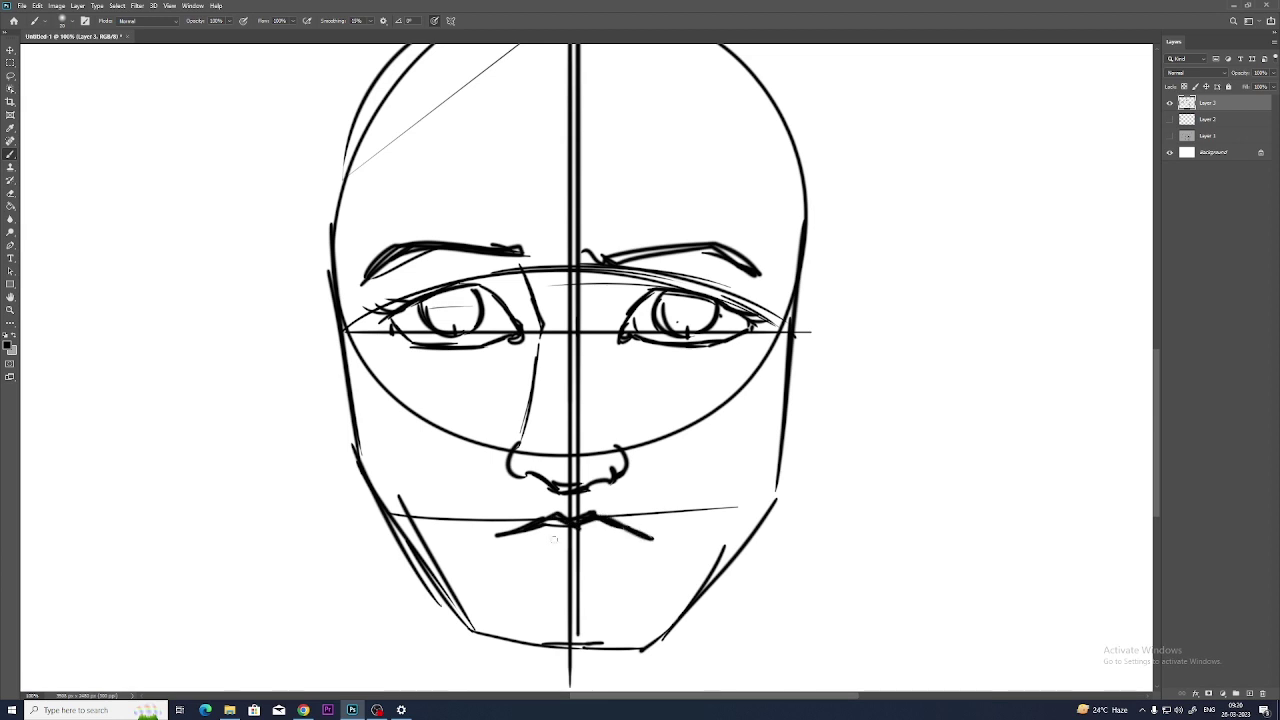
mouse_move(550, 534)
left_mouse_down()
mouse_move(597, 530)
mouse_move(529, 537)
mouse_move(606, 556)
left_mouse_up()
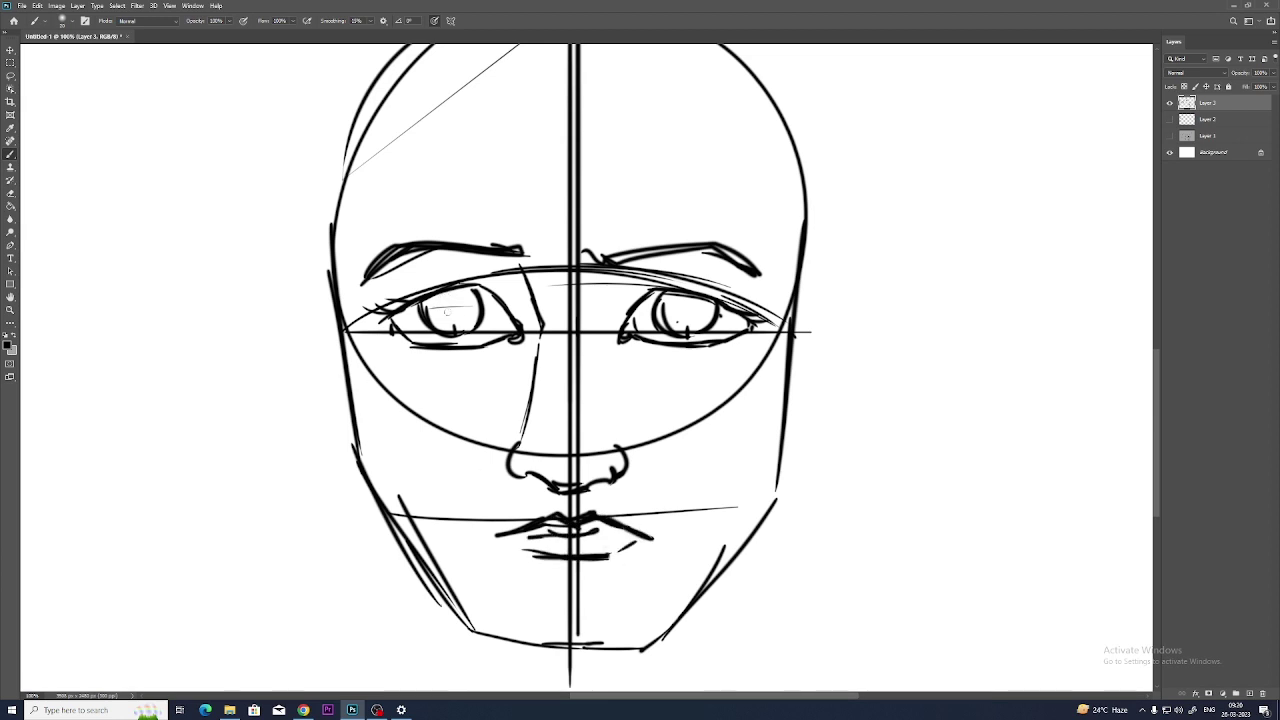
- Add a small curled pupil in the left iris and draw both ears beside the face, with inner fold lines in the left ear
left_click_drag(446, 312, 452, 318)
left_click_drag(795, 320, 782, 462)
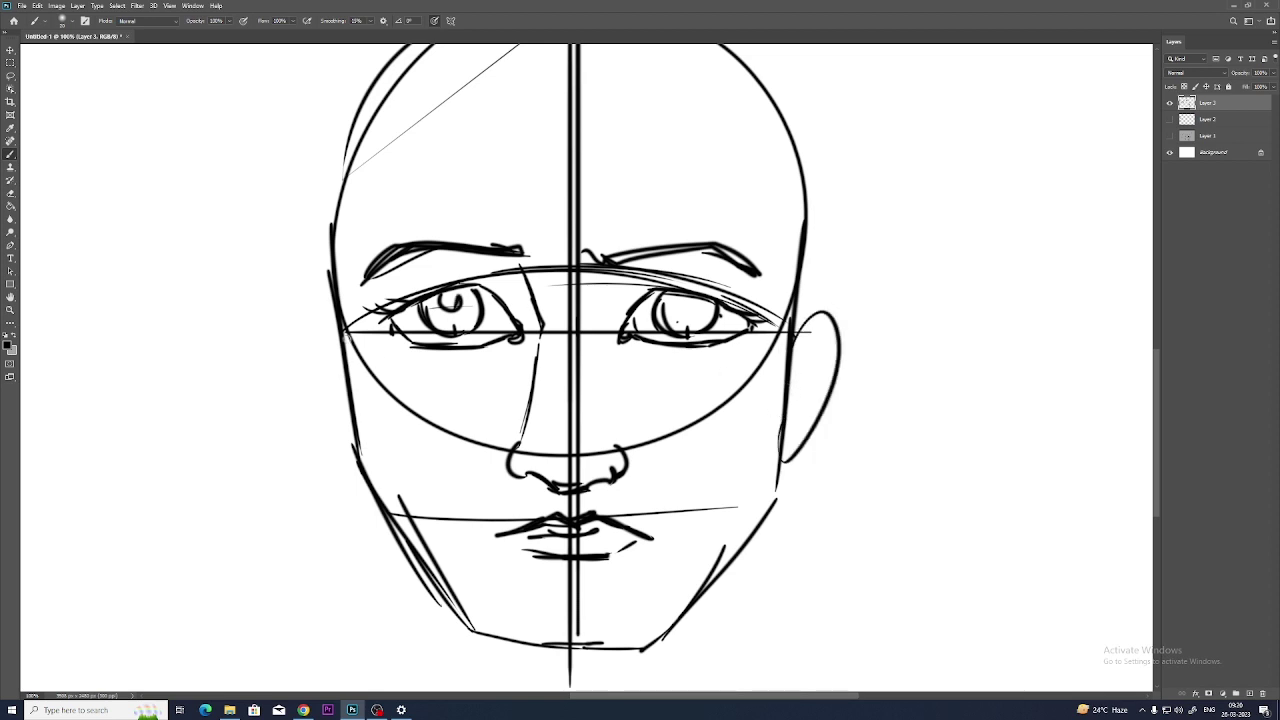
mouse_move(345, 338)
left_mouse_down()
mouse_move(307, 456)
mouse_move(325, 369)
mouse_move(355, 478)
left_mouse_up()
mouse_move(300, 350)
left_mouse_down()
mouse_move(320, 440)
mouse_move(360, 482)
left_mouse_up()
left_click_drag(340, 355, 325, 415)
left_click_drag(326, 380, 328, 455)
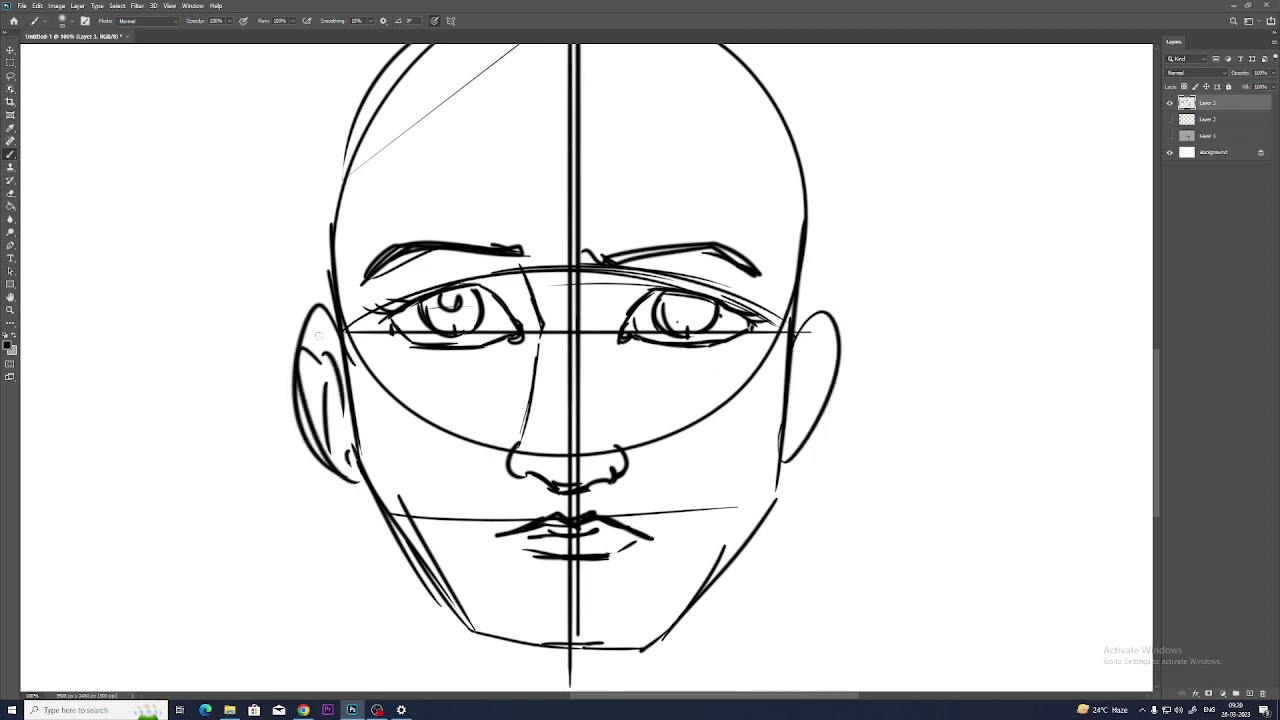
left_click_drag(318, 336, 356, 490)
mouse_move(796, 318)
left_mouse_down()
mouse_move(843, 372)
mouse_move(787, 465)
left_mouse_up()
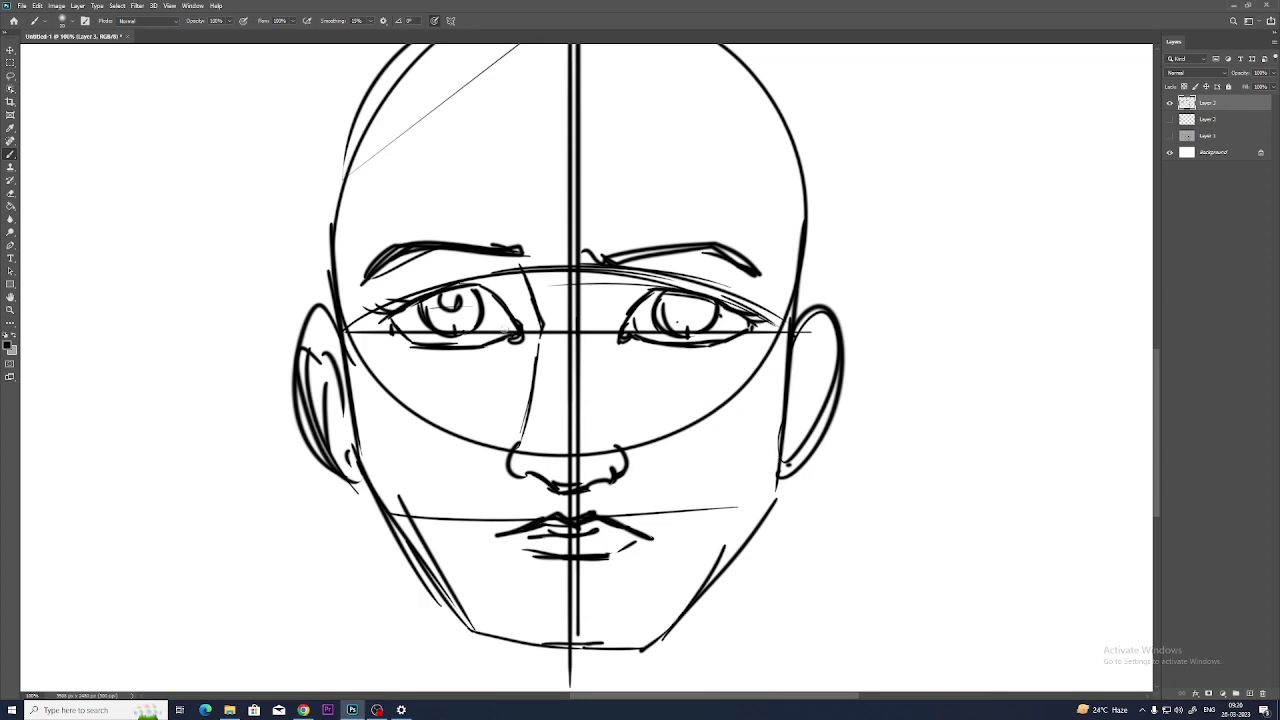
- Draw a dark ring-shaped pupil in the centre of the right iris and thicken the iris outline
key("z")
left_click(540, 315)
left_click_drag(554, 302, 530, 403)
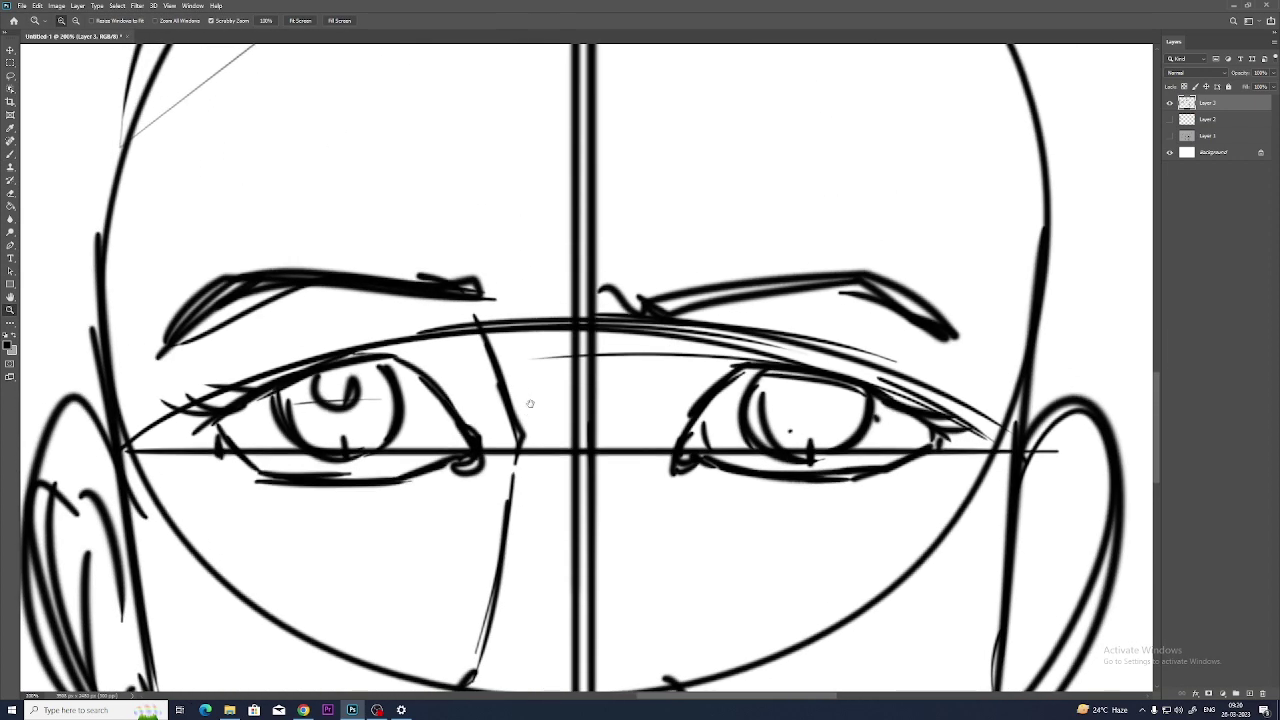
key("b")
mouse_move(801, 399)
left_mouse_down()
mouse_move(799, 434)
mouse_move(812, 422)
mouse_move(759, 392)
mouse_move(781, 459)
mouse_move(842, 455)
mouse_move(865, 401)
mouse_move(751, 401)
left_mouse_up()
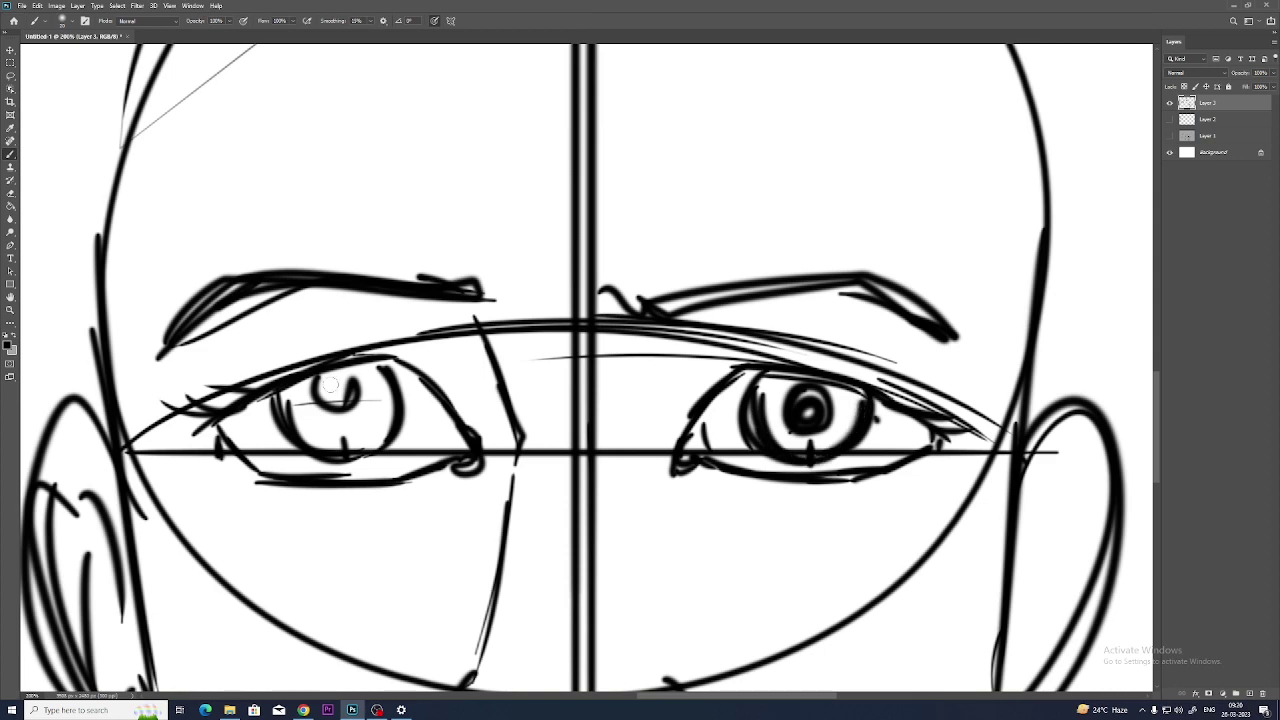
- Darken the left eye's pupil, add a small highlight beside it, and draw short crease lines beneath both eyes
mouse_move(329, 385)
left_mouse_down()
mouse_move(327, 423)
mouse_move(318, 416)
mouse_move(333, 409)
mouse_move(343, 431)
mouse_move(394, 400)
left_mouse_up()
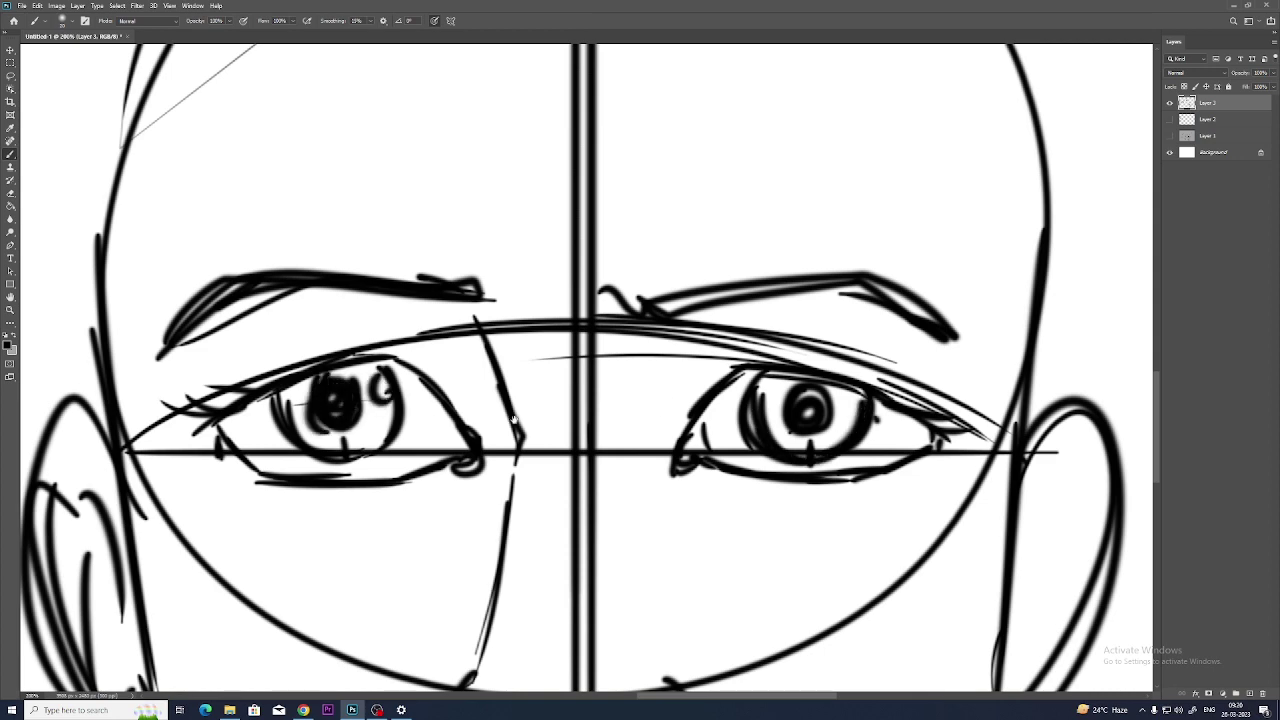
left_click_drag(512, 418, 429, 273)
mouse_move(620, 330)
left_mouse_down()
mouse_move(713, 363)
mouse_move(822, 335)
left_mouse_up()
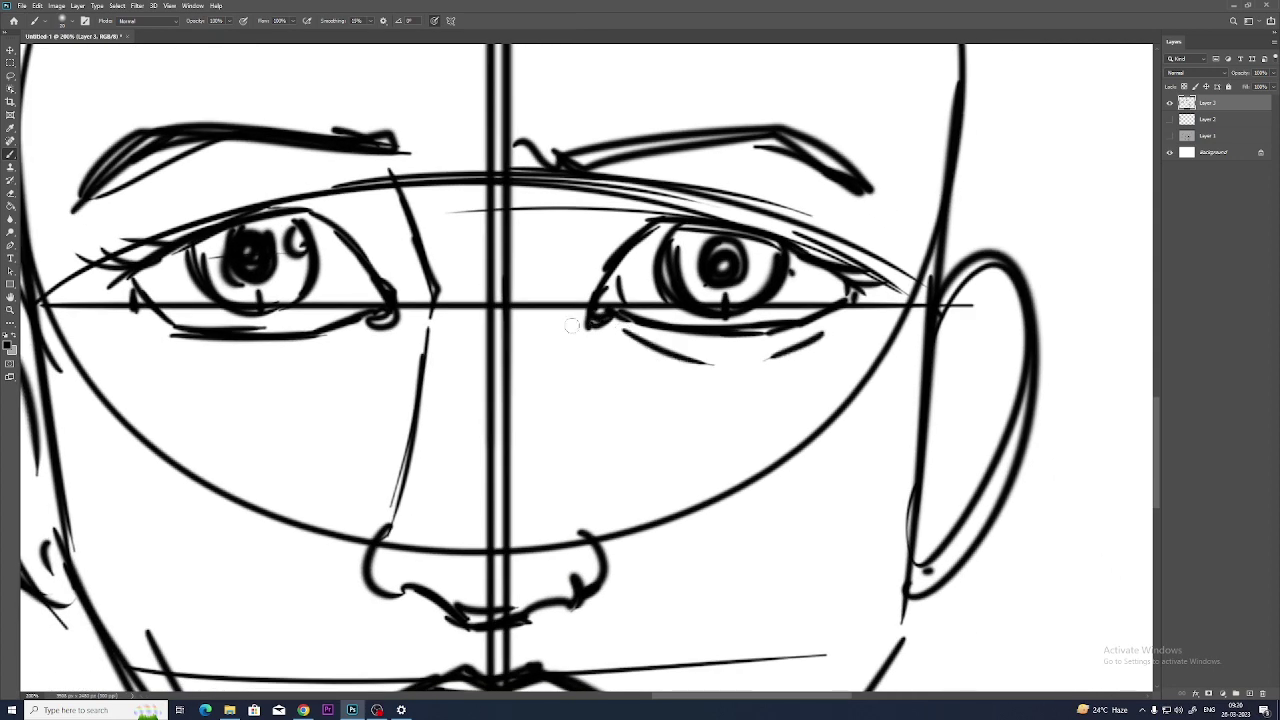
left_click_drag(148, 329, 240, 364)
left_click_drag(314, 347, 327, 341)
- Sketch a rounded chin curve below the jawline and undo the last strokes
mouse_move(908, 350)
left_mouse_down()
mouse_move(716, 321)
mouse_move(784, 196)
left_mouse_up()
key("ctrl+minus")
key("ctrl+minus")
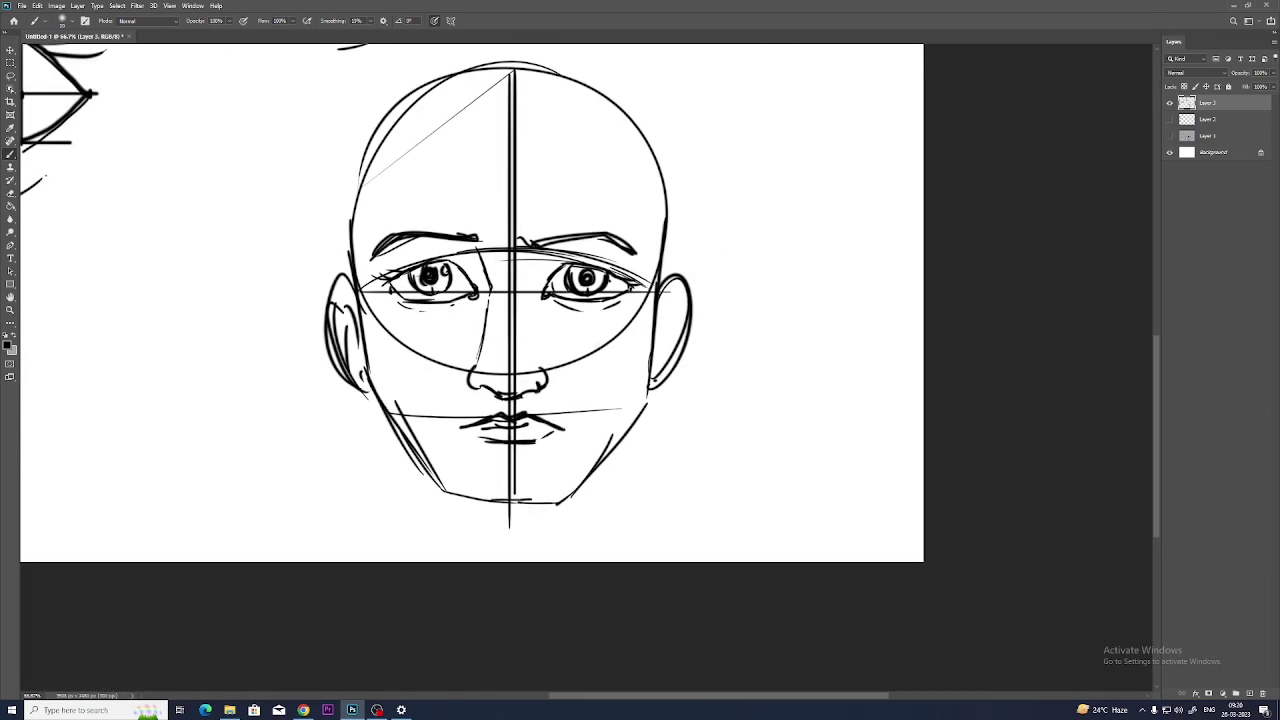
mouse_move(429, 449)
left_mouse_down()
mouse_move(457, 512)
mouse_move(536, 520)
left_mouse_up()
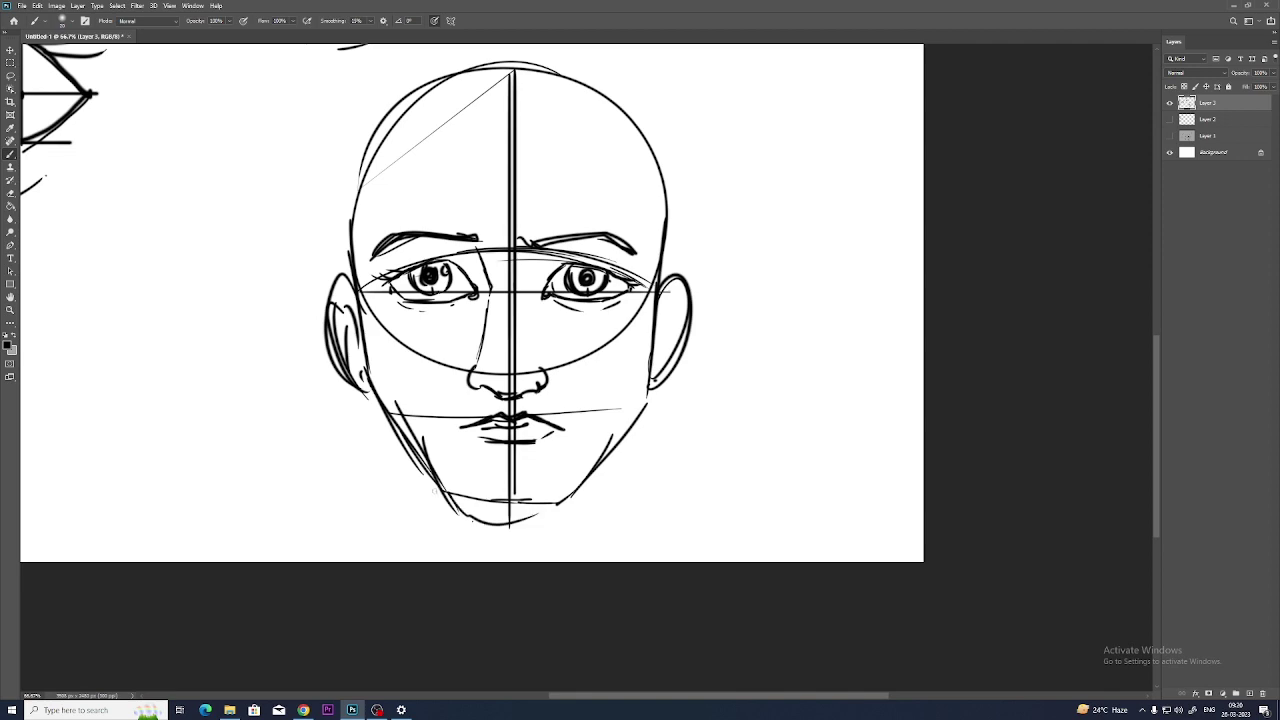
key("ctrl+z")
key("ctrl+z")
- In the empty area left of the head, outline a freehand eye with a long upper lid, curled inner corner and flat lower lid
left_click_drag(604, 374, 804, 508)
left_click_drag(466, 350, 743, 267)
key("z")
left_click(580, 410)
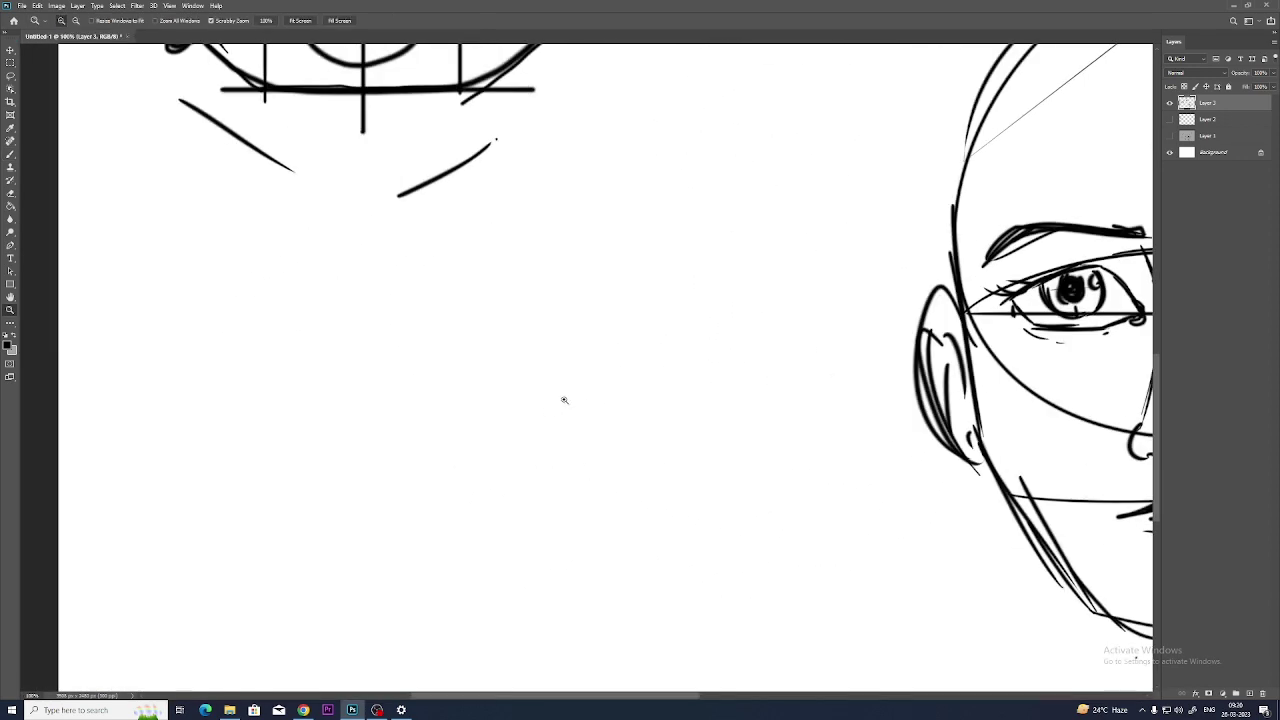
left_click(560, 400)
key("b")
left_click_drag(421, 296, 733, 331)
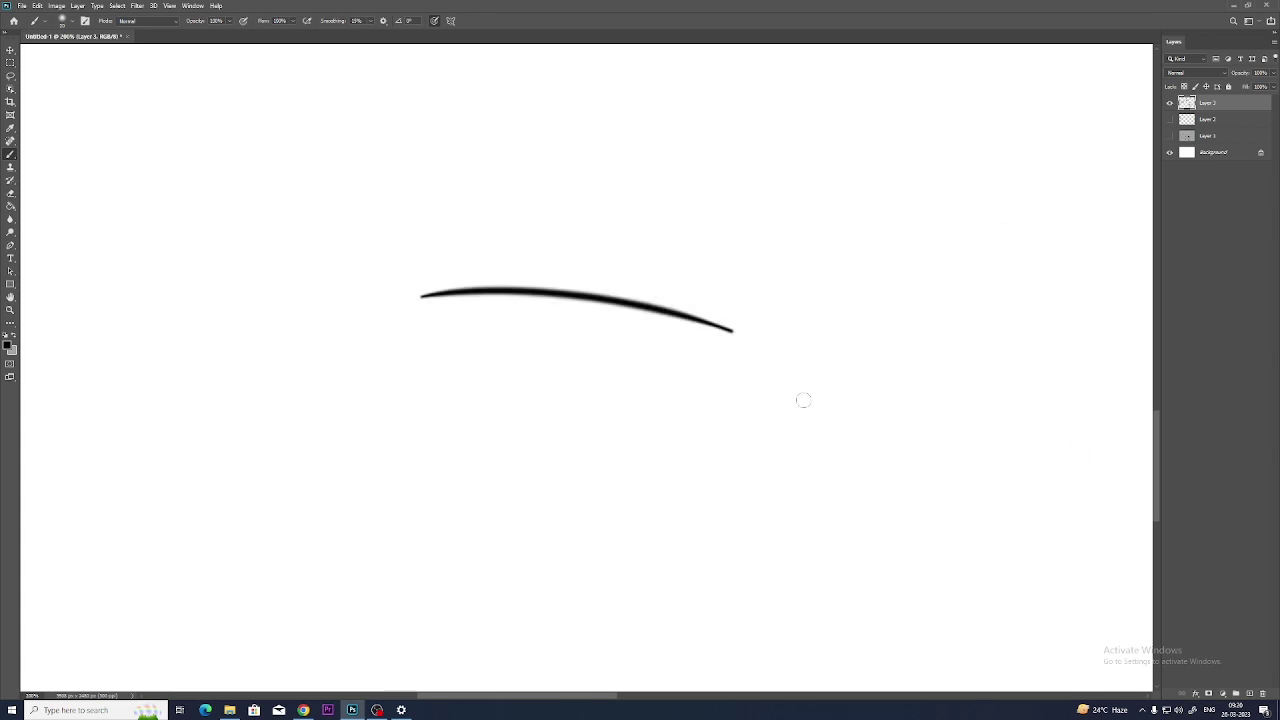
mouse_move(426, 296)
left_mouse_down()
mouse_move(343, 400)
mouse_move(591, 440)
left_mouse_up()
key("ctrl+z")
mouse_move(411, 423)
left_mouse_down()
mouse_move(623, 426)
mouse_move(705, 369)
mouse_move(672, 391)
left_mouse_up()
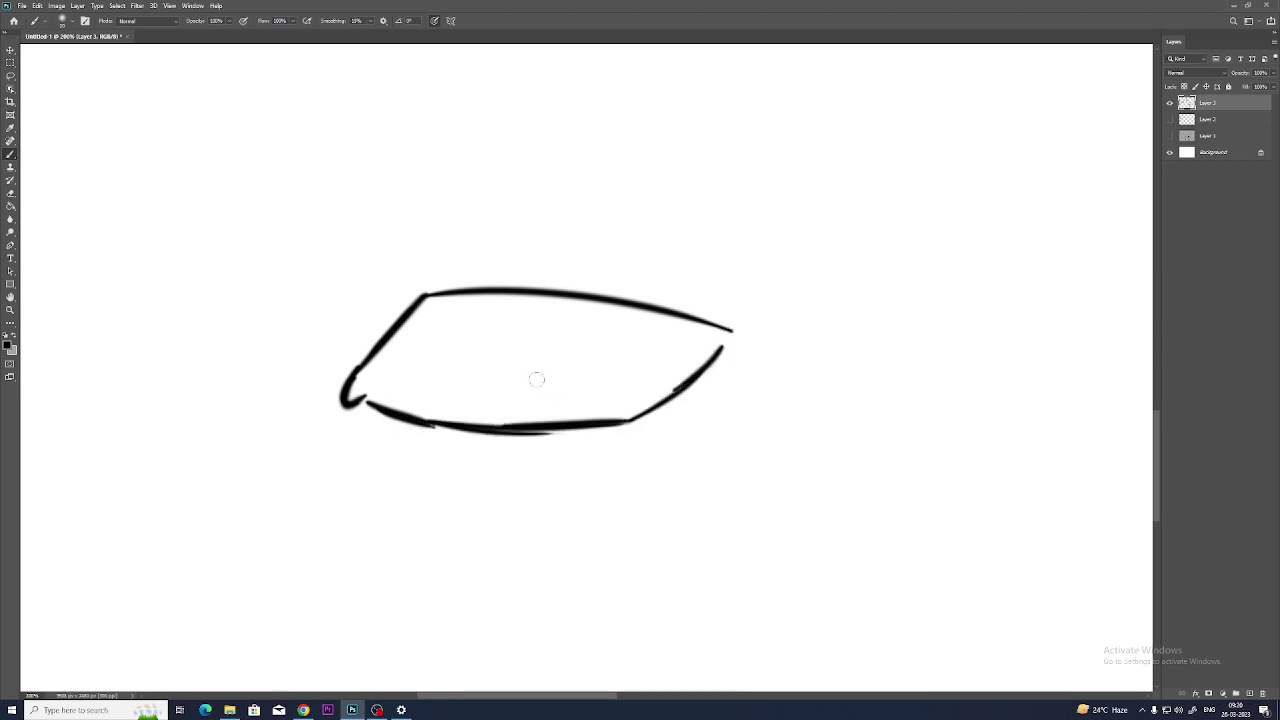
- Add inner-corner curves, two iris arcs, a dark ringed pupil and a small crescent highlight inside the eye outline
left_click_drag(389, 338, 412, 408)
left_click_drag(377, 362, 376, 404)
left_click_drag(463, 294, 505, 427)
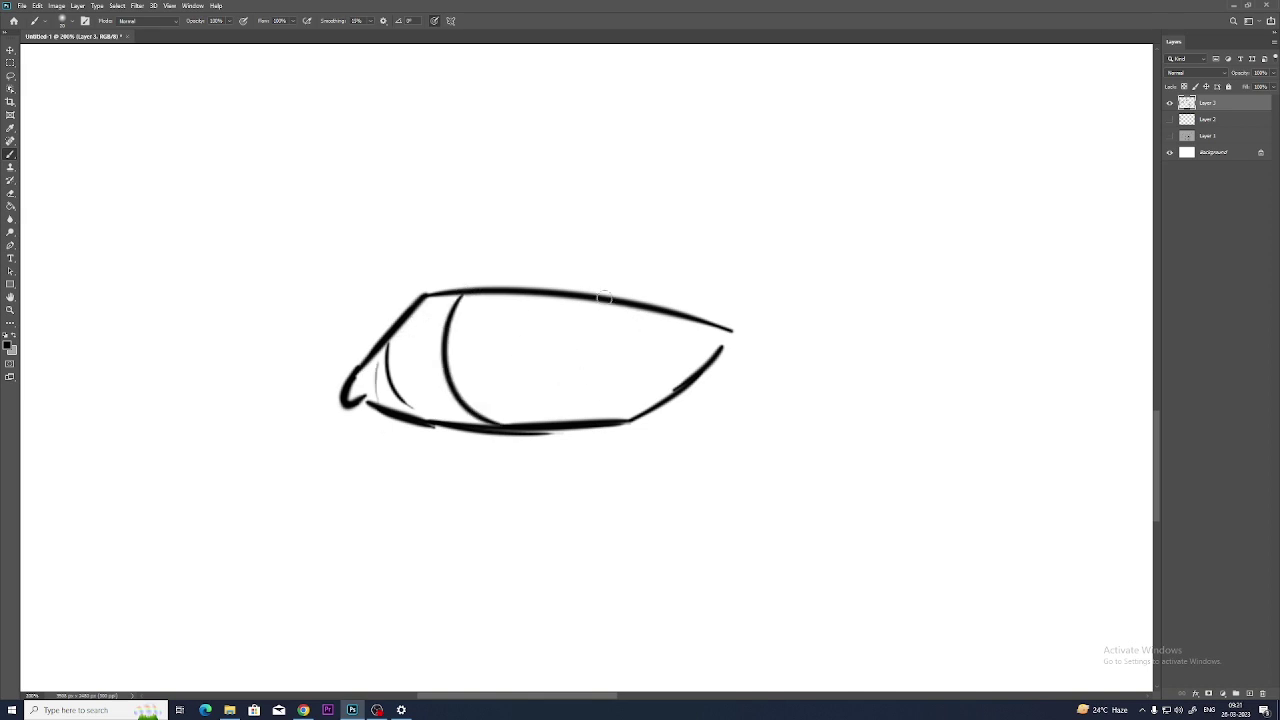
left_click_drag(604, 297, 548, 428)
key("ctrl+z")
left_click_drag(601, 296, 503, 421)
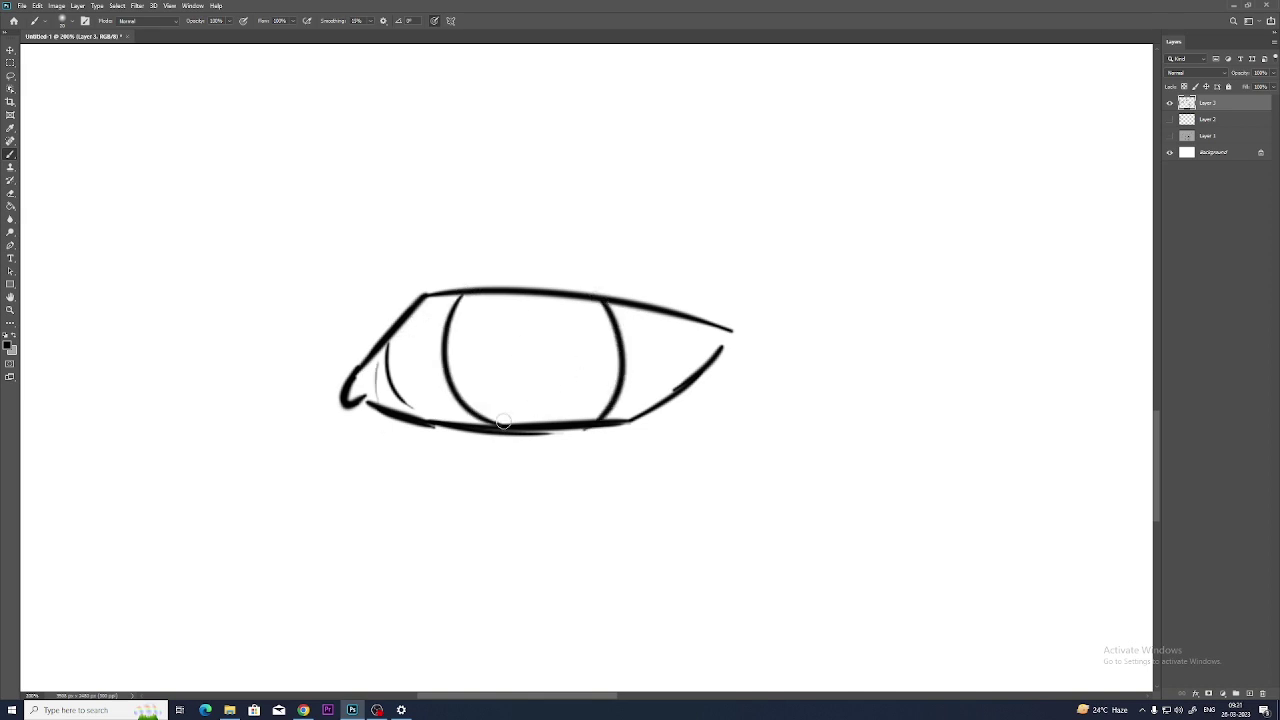
mouse_move(525, 321)
left_mouse_down()
mouse_move(569, 340)
mouse_move(514, 330)
mouse_move(560, 350)
mouse_move(535, 373)
mouse_move(523, 357)
mouse_move(546, 382)
left_mouse_up()
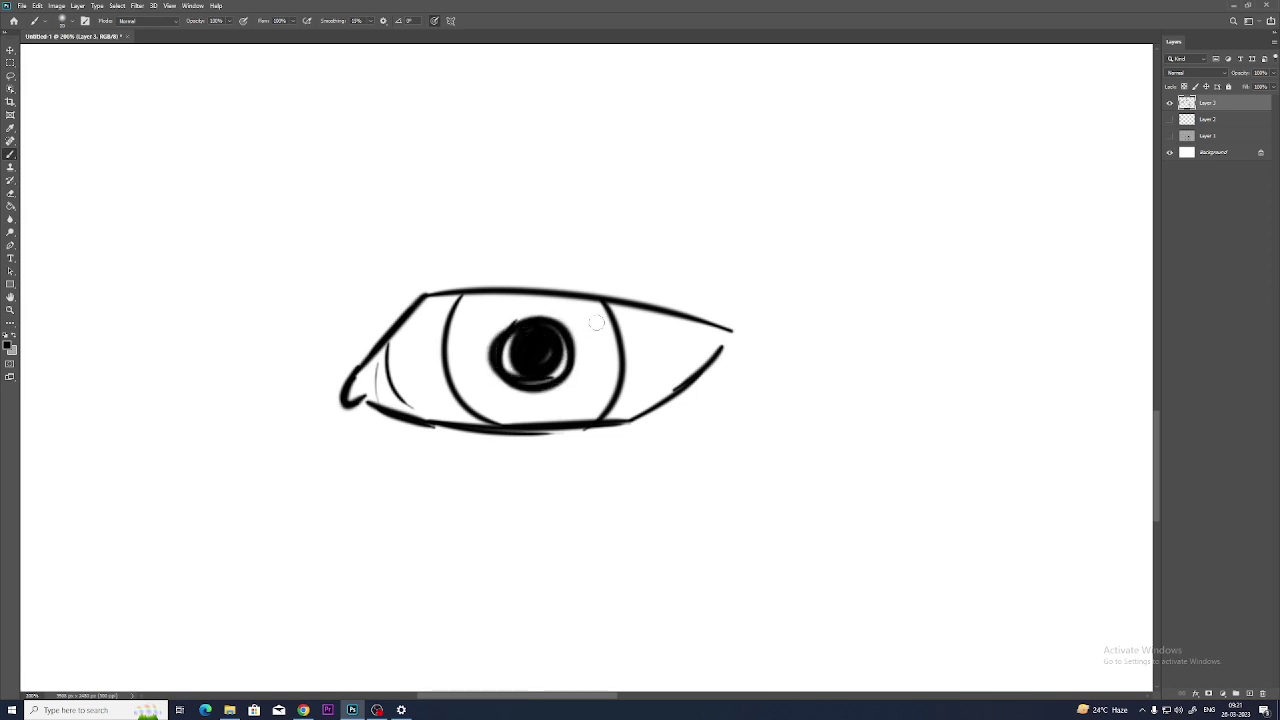
left_click_drag(595, 313, 607, 350)
- Draw sweeping eyelashes at the eye's outer corner, undoing the stray lash above the lid
mouse_move(413, 302)
left_mouse_down()
mouse_move(600, 296)
mouse_move(706, 318)
mouse_move(778, 298)
left_mouse_up()
left_click_drag(603, 300, 745, 284)
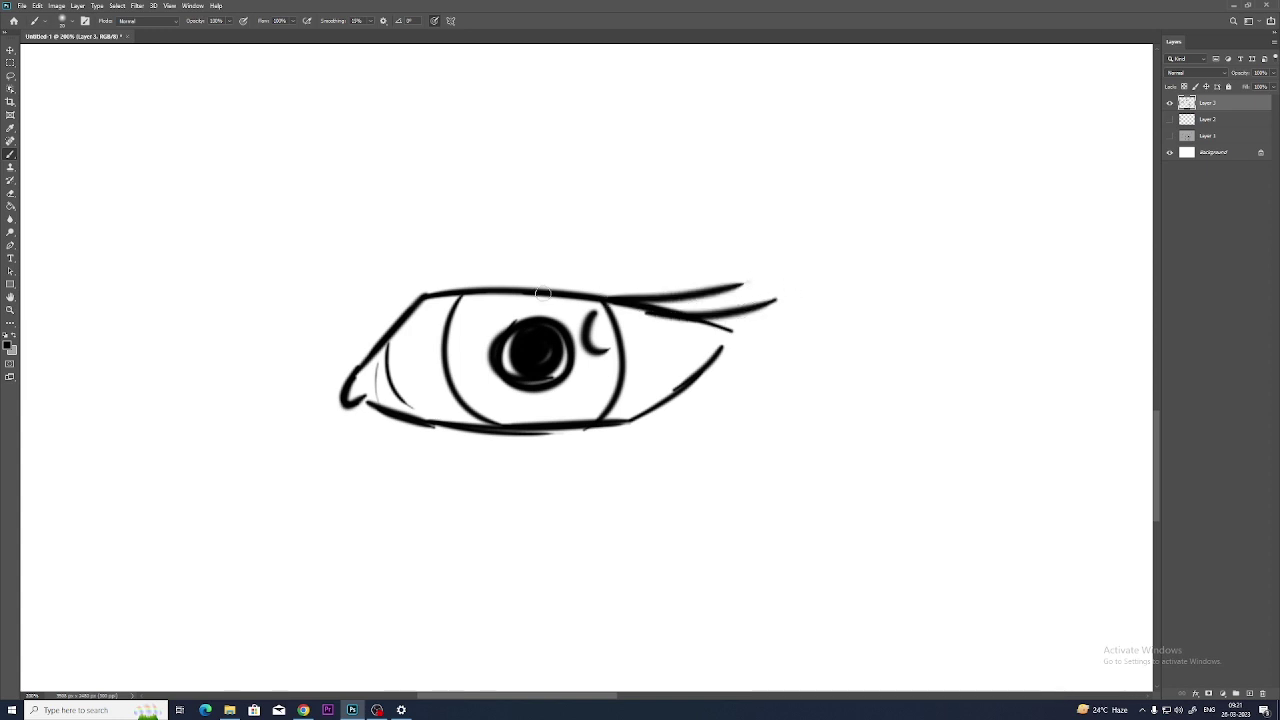
left_click_drag(541, 294, 686, 263)
key("ctrl+z")
key("ctrl+z")
mouse_move(620, 305)
left_mouse_down()
mouse_move(745, 287)
mouse_move(785, 336)
left_mouse_up()
- Thicken the inner part of the upper lid and add broken crease lines above and below the eye
left_click_drag(358, 361, 436, 294)
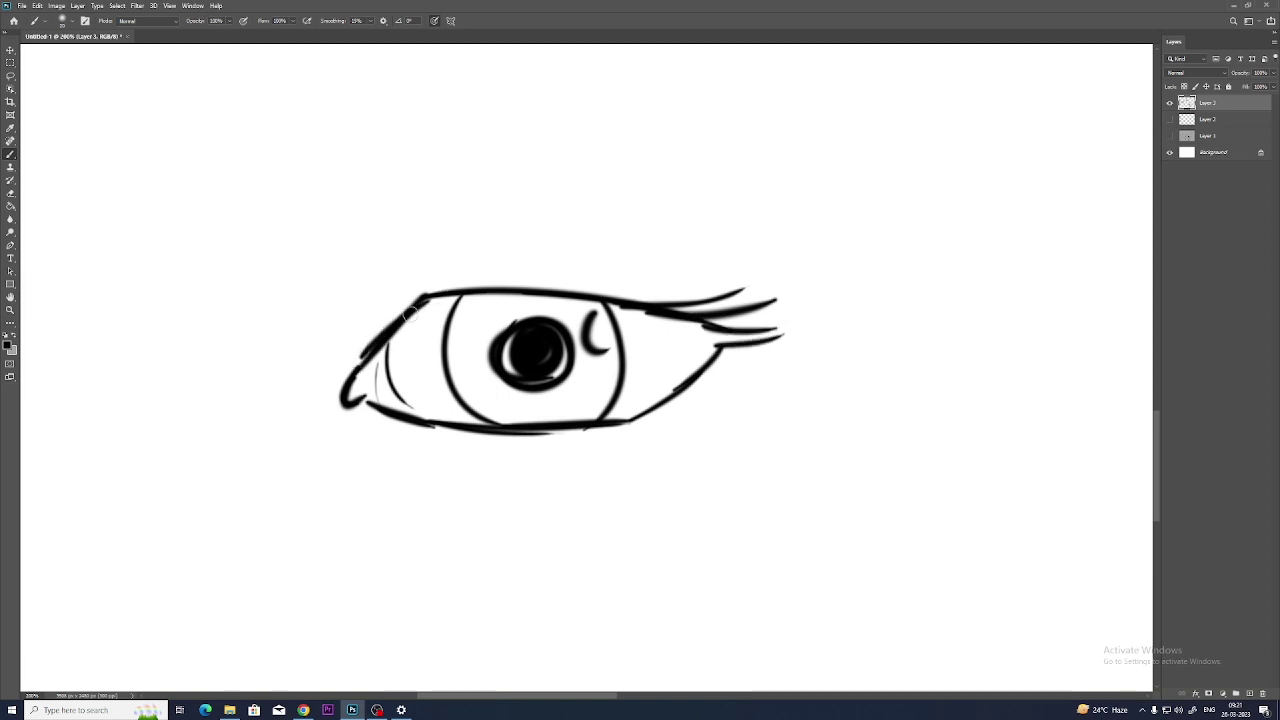
left_click_drag(318, 378, 372, 318)
left_click_drag(421, 278, 580, 259)
left_click_drag(596, 262, 607, 261)
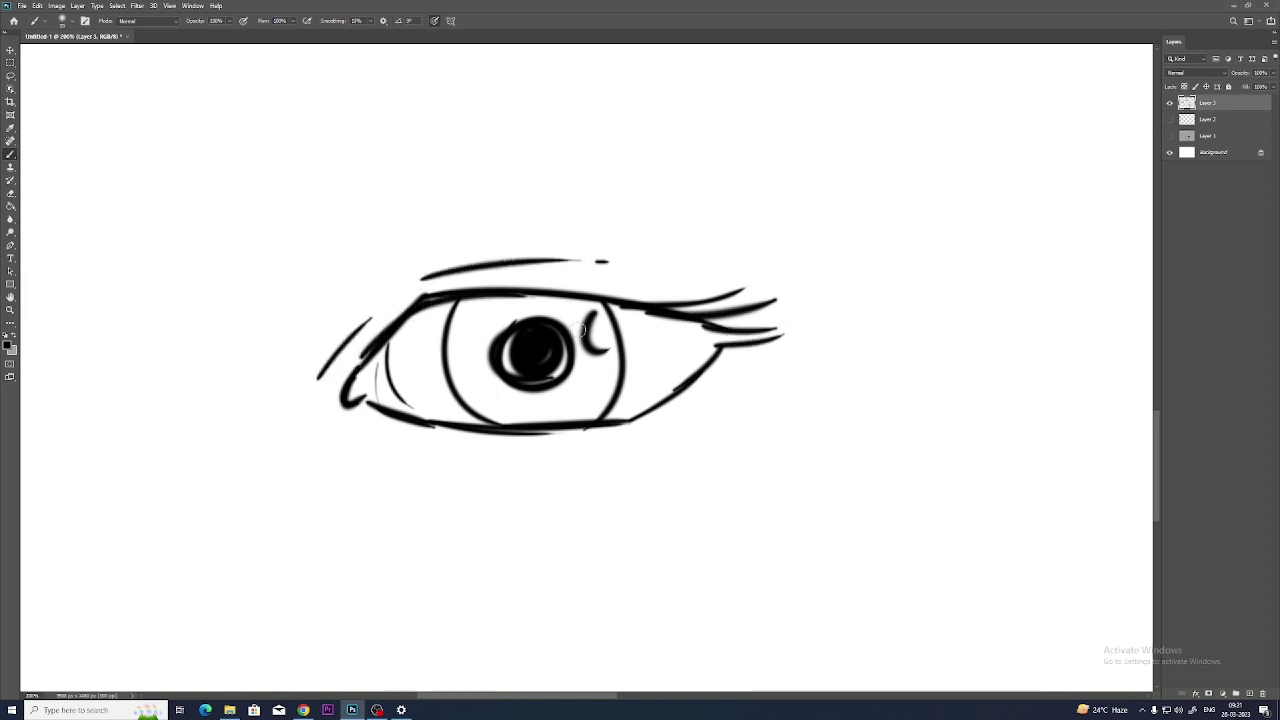
mouse_move(357, 451)
left_mouse_down()
mouse_move(429, 500)
mouse_move(471, 480)
left_mouse_up()
key("ctrl+z")
mouse_move(362, 432)
left_mouse_down()
mouse_move(511, 489)
mouse_move(634, 462)
left_mouse_up()
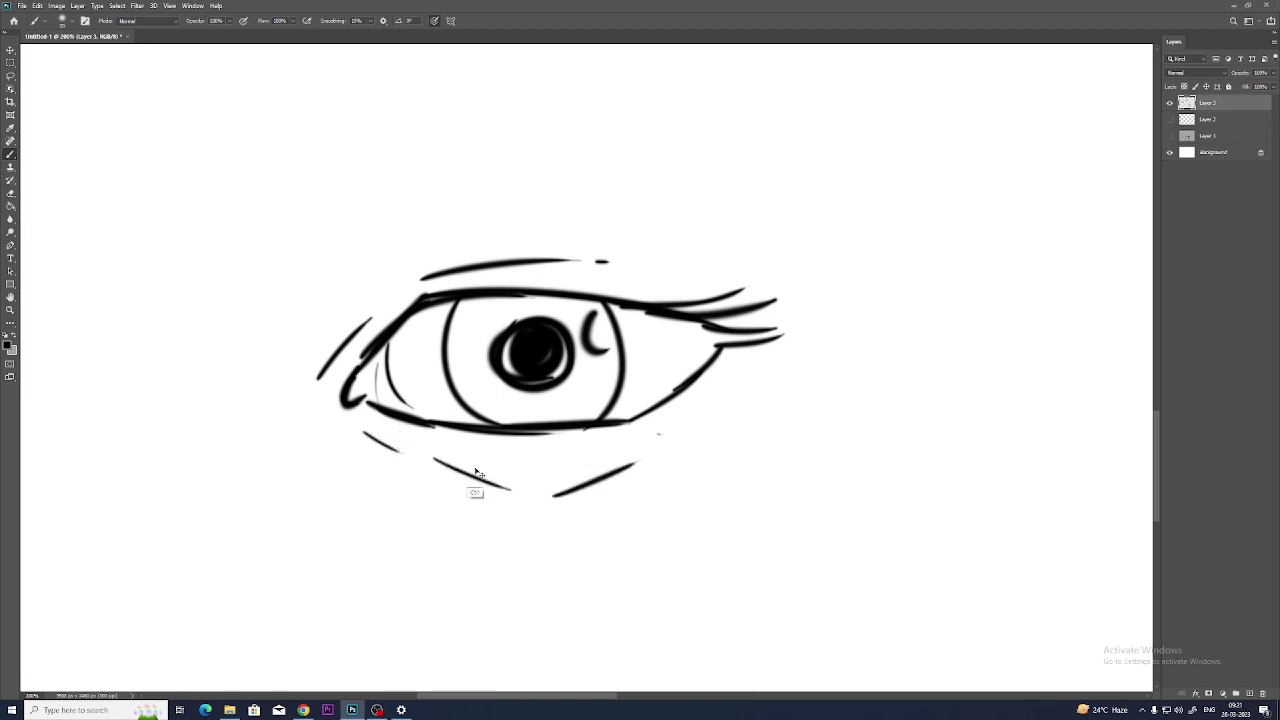
left_click_drag(419, 459, 651, 453)
- Draw an angular eyebrow above the eye with a sloping tail and hatch its inner end
left_click_drag(621, 364, 634, 438)
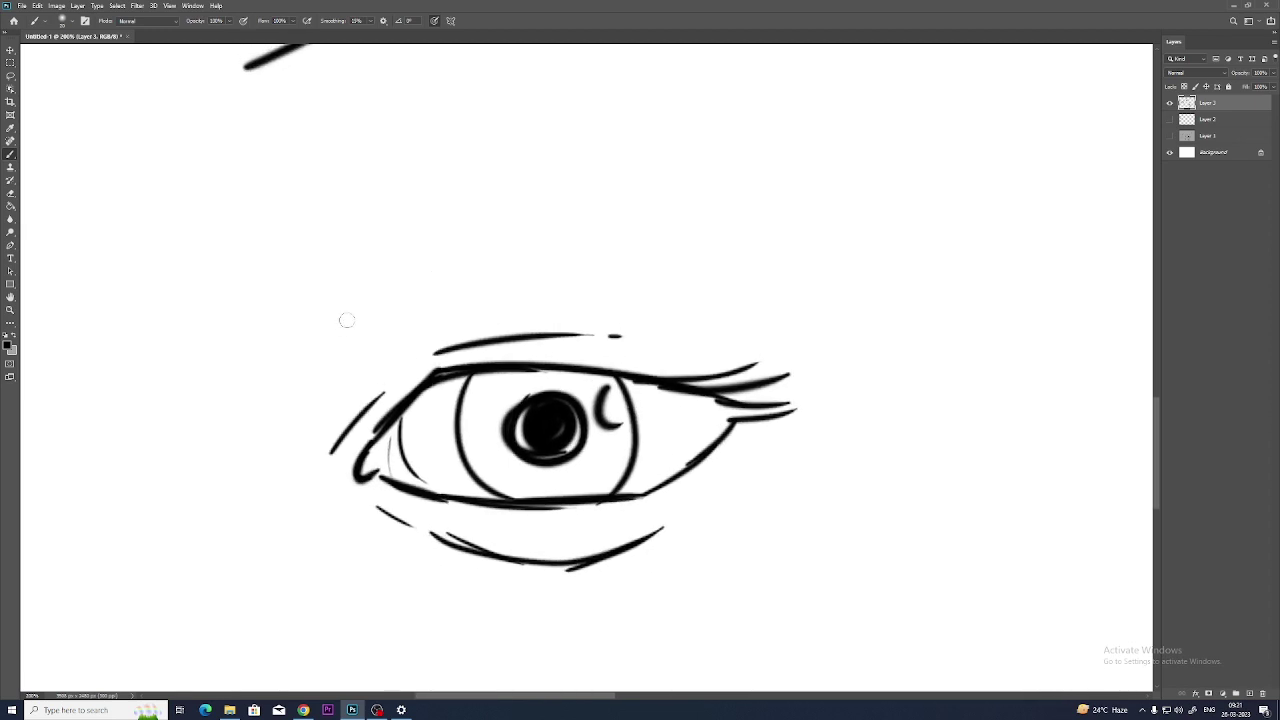
mouse_move(349, 317)
left_mouse_down()
mouse_move(441, 272)
mouse_move(694, 305)
left_mouse_up()
left_click_drag(576, 286, 762, 320)
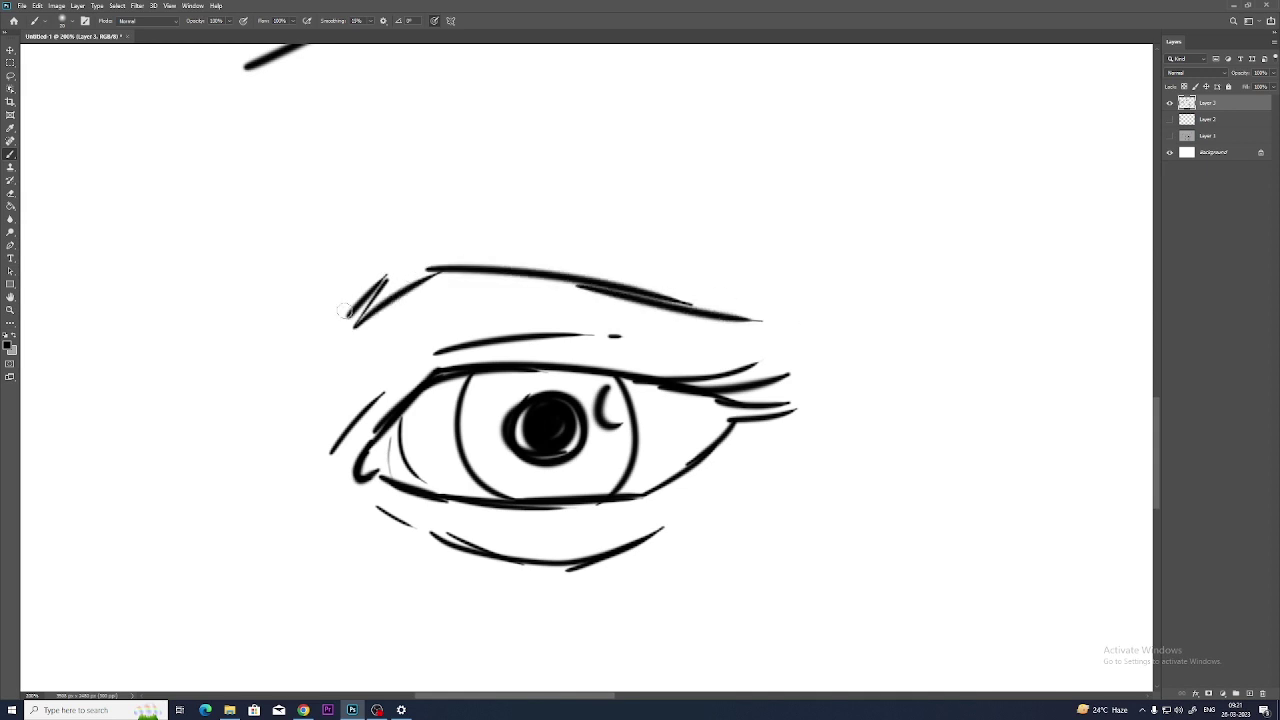
left_click_drag(346, 311, 414, 251)
mouse_move(424, 243)
left_mouse_down()
mouse_move(724, 273)
mouse_move(780, 293)
mouse_move(820, 345)
left_mouse_up()
left_click_drag(715, 311, 820, 350)
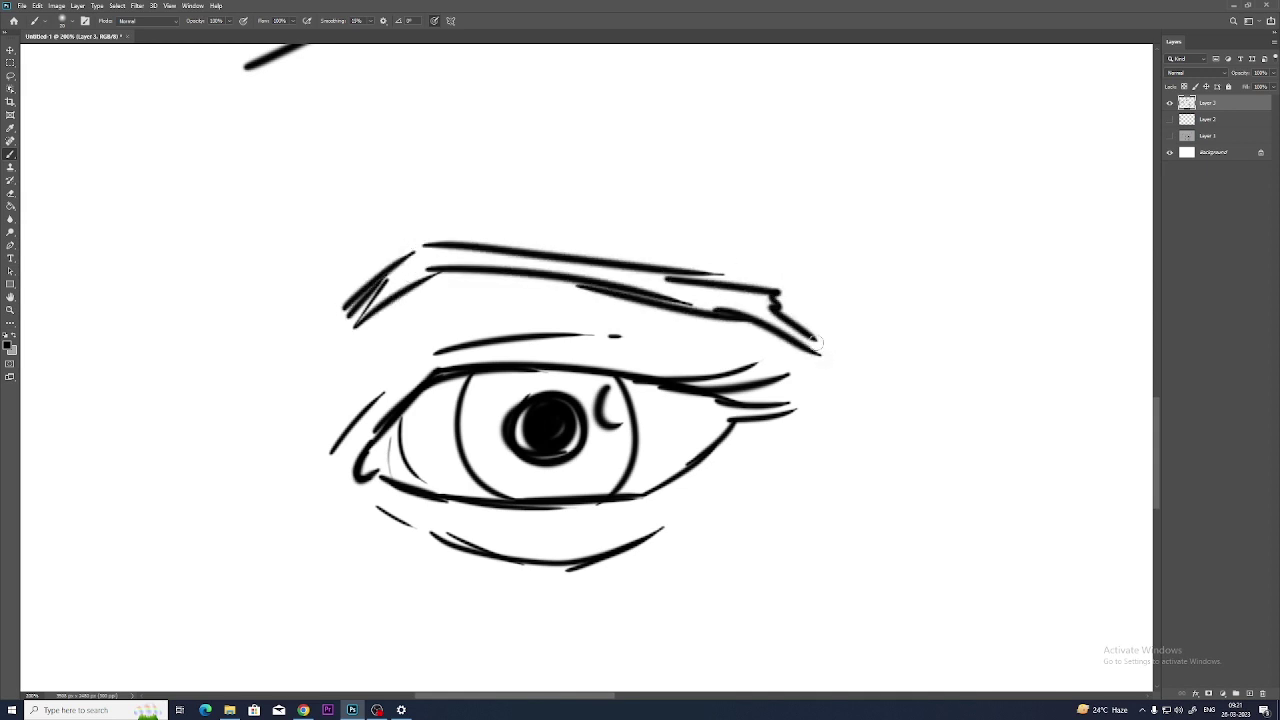
left_click_drag(332, 326, 388, 276)
- Outline a second, rounder freehand eye in the blank space between the first one and the head's ear
mouse_move(853, 517)
left_mouse_down()
mouse_move(528, 382)
mouse_move(528, 282)
left_mouse_up()
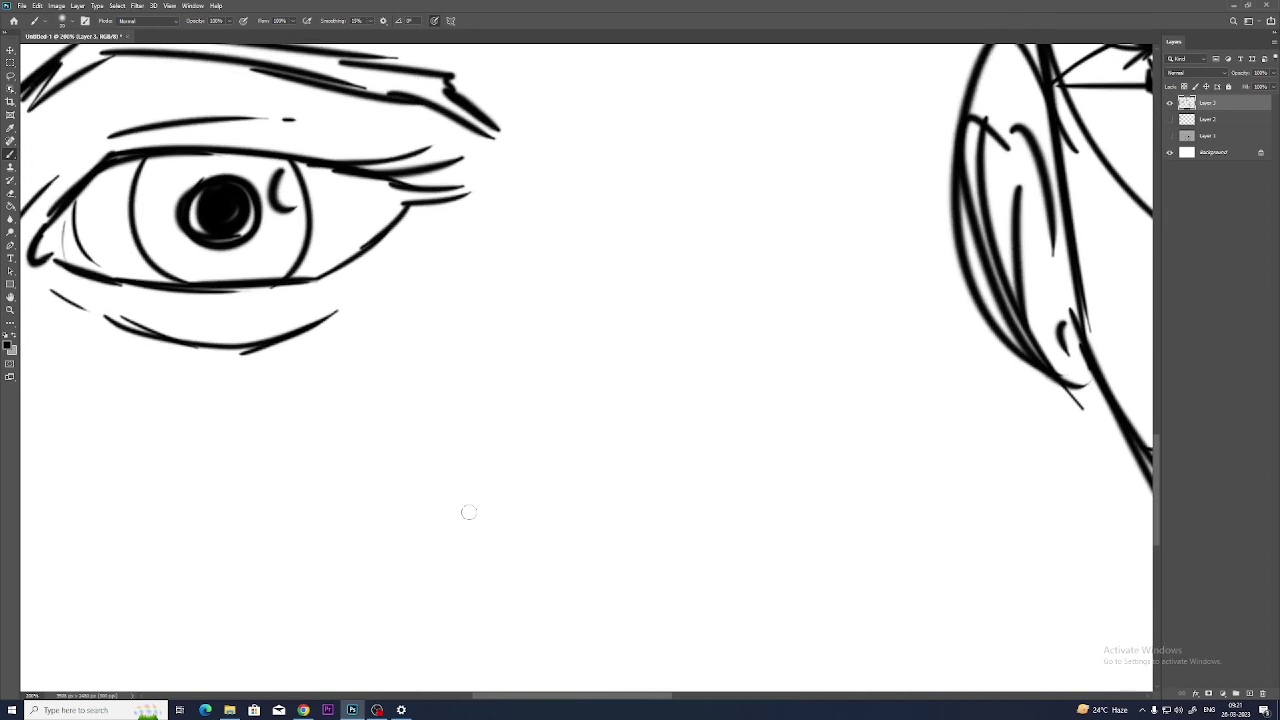
left_click_drag(475, 476, 803, 431)
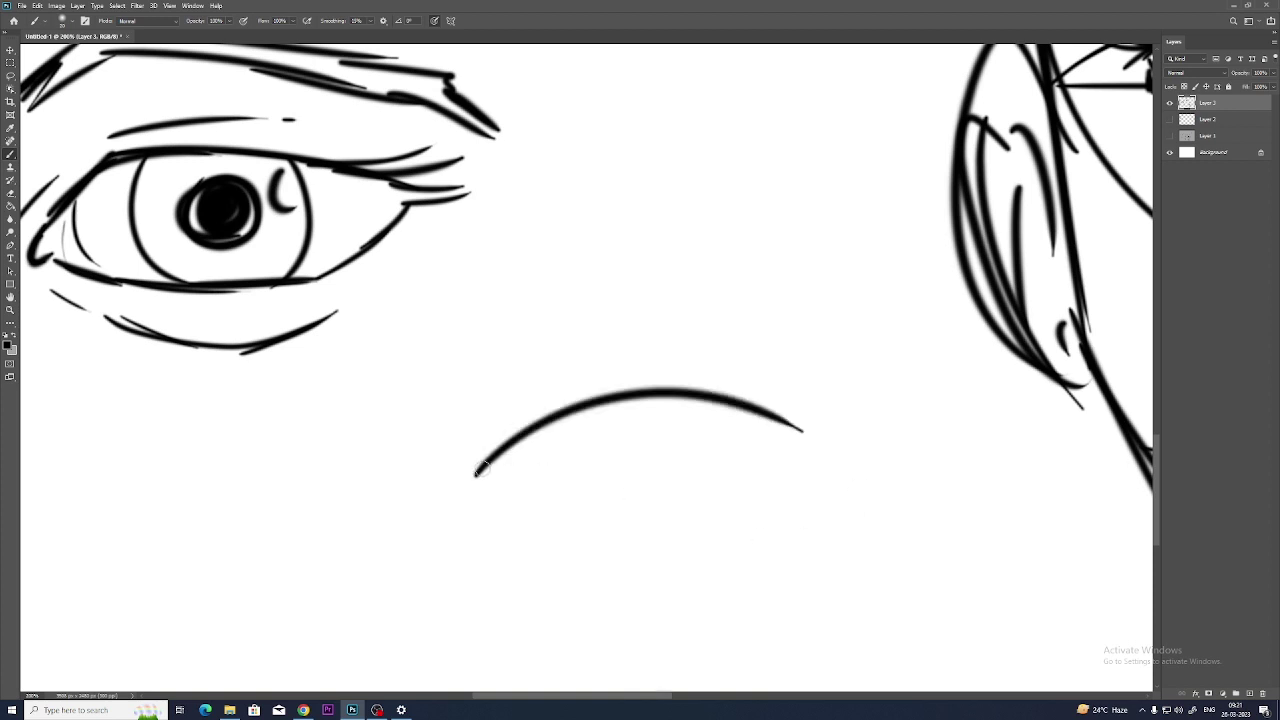
mouse_move(478, 470)
left_mouse_down()
mouse_move(480, 490)
mouse_move(778, 528)
left_mouse_up()
left_click_drag(815, 460, 777, 523)
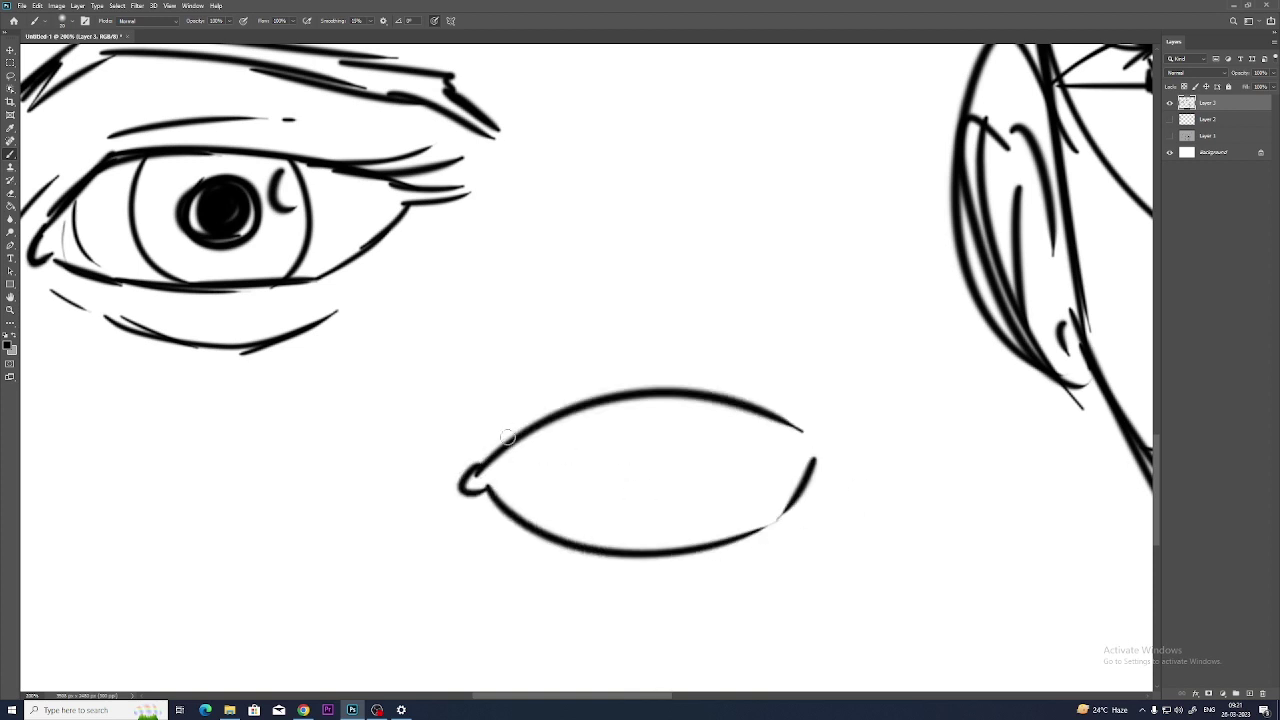
- Thicken the round eye's upper lid, flick three curved lashes from its outer end, and reinforce the outer corner
left_click_drag(507, 437, 803, 430)
mouse_move(735, 405)
left_mouse_down()
mouse_move(815, 440)
mouse_move(893, 410)
left_mouse_up()
left_click_drag(690, 402, 833, 397)
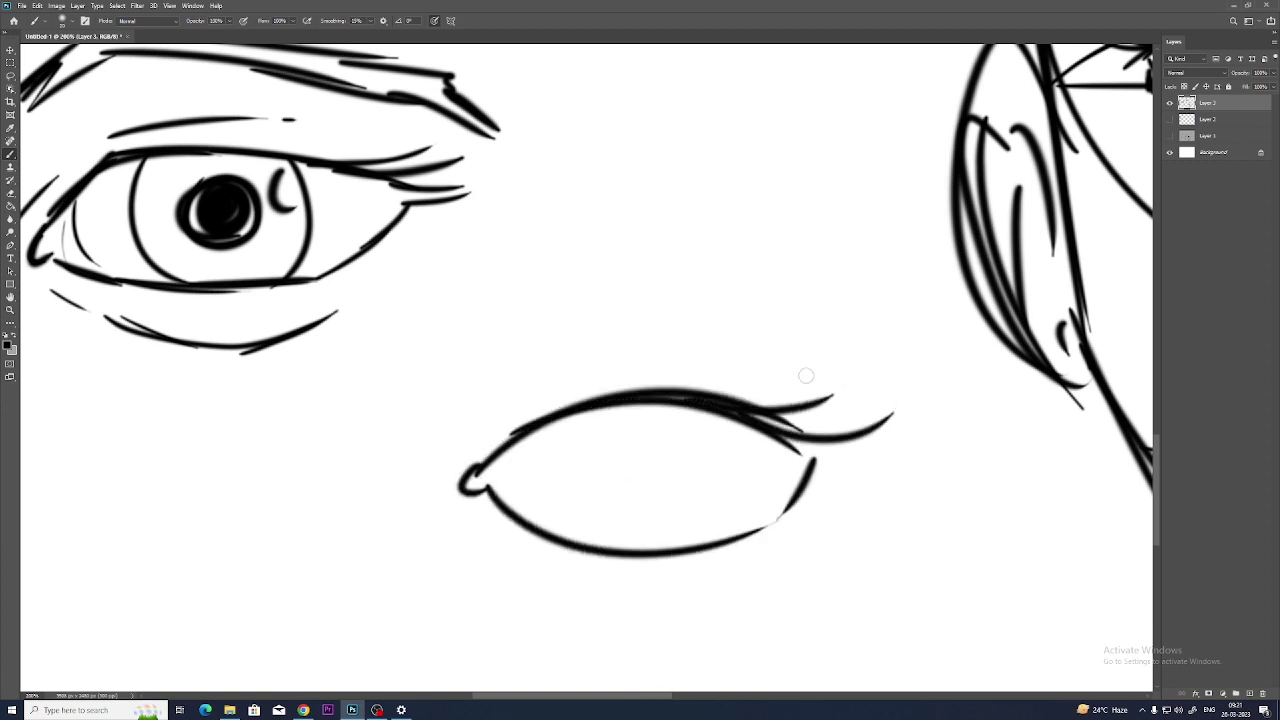
left_click_drag(638, 397, 808, 371)
left_click_drag(820, 457, 803, 494)
- Draw a bold iris curve hanging from the round eye's upper lid and darken the inner corner
mouse_move(557, 418)
left_mouse_down()
mouse_move(577, 502)
mouse_move(664, 516)
left_mouse_up()
left_click_drag(716, 410, 688, 502)
left_click_drag(562, 415, 672, 510)
mouse_move(720, 408)
left_mouse_down()
mouse_move(620, 508)
mouse_move(693, 490)
left_mouse_up()
left_click_drag(503, 443, 456, 512)
mouse_move(476, 470)
left_mouse_down()
mouse_move(495, 510)
mouse_move(468, 508)
left_mouse_up()
left_click_drag(640, 518, 700, 496)
mouse_move(712, 452)
left_mouse_down()
mouse_move(628, 516)
mouse_move(692, 505)
left_mouse_up()
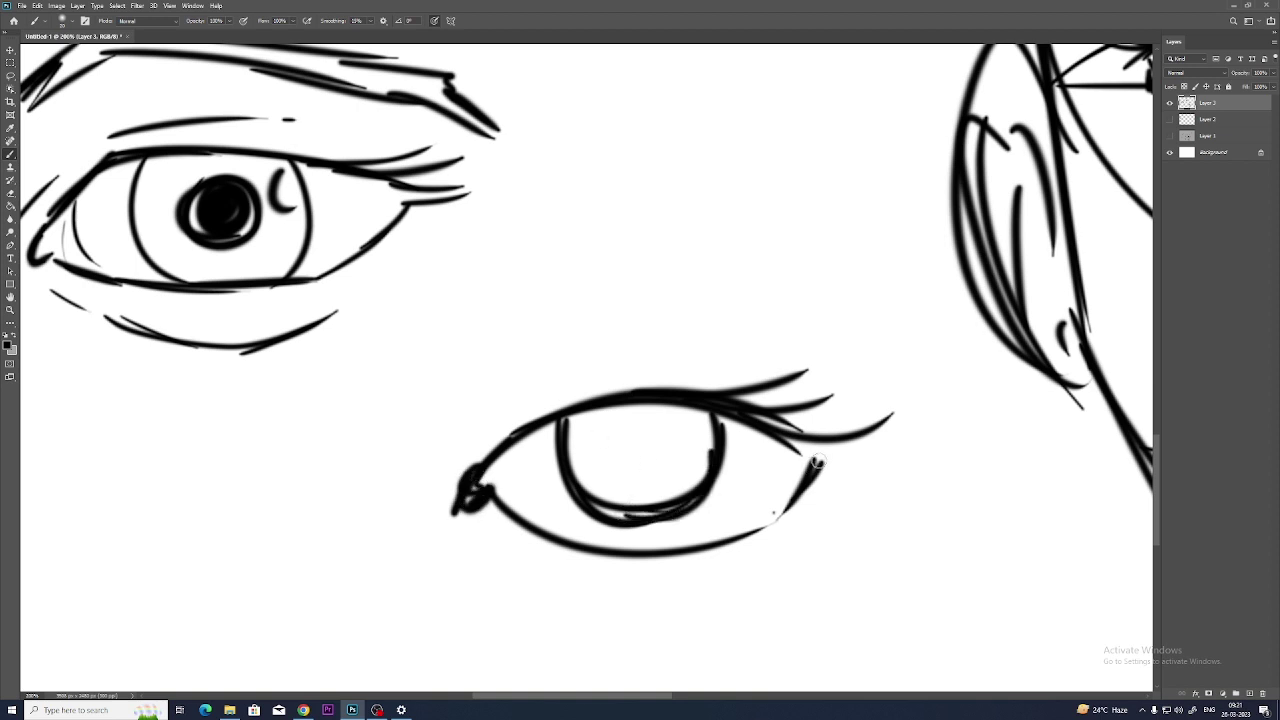
- Reinforce the round eye's lower lid, add another outer lash, and draw a ring-shaped pupil under the upper lid
left_click_drag(818, 462, 652, 556)
left_click_drag(679, 543, 732, 530)
mouse_move(740, 423)
left_mouse_down()
mouse_move(842, 464)
mouse_move(875, 451)
left_mouse_up()
mouse_move(594, 419)
left_mouse_down()
mouse_move(676, 437)
mouse_move(668, 408)
left_mouse_up()
mouse_move(598, 415)
left_mouse_down()
mouse_move(672, 432)
mouse_move(642, 466)
mouse_move(682, 427)
left_mouse_up()
- Draw an arched, tapering eyebrow in the empty area below the first freehand eye, undoing the lid line beneath it
left_click_drag(637, 473, 729, 374)
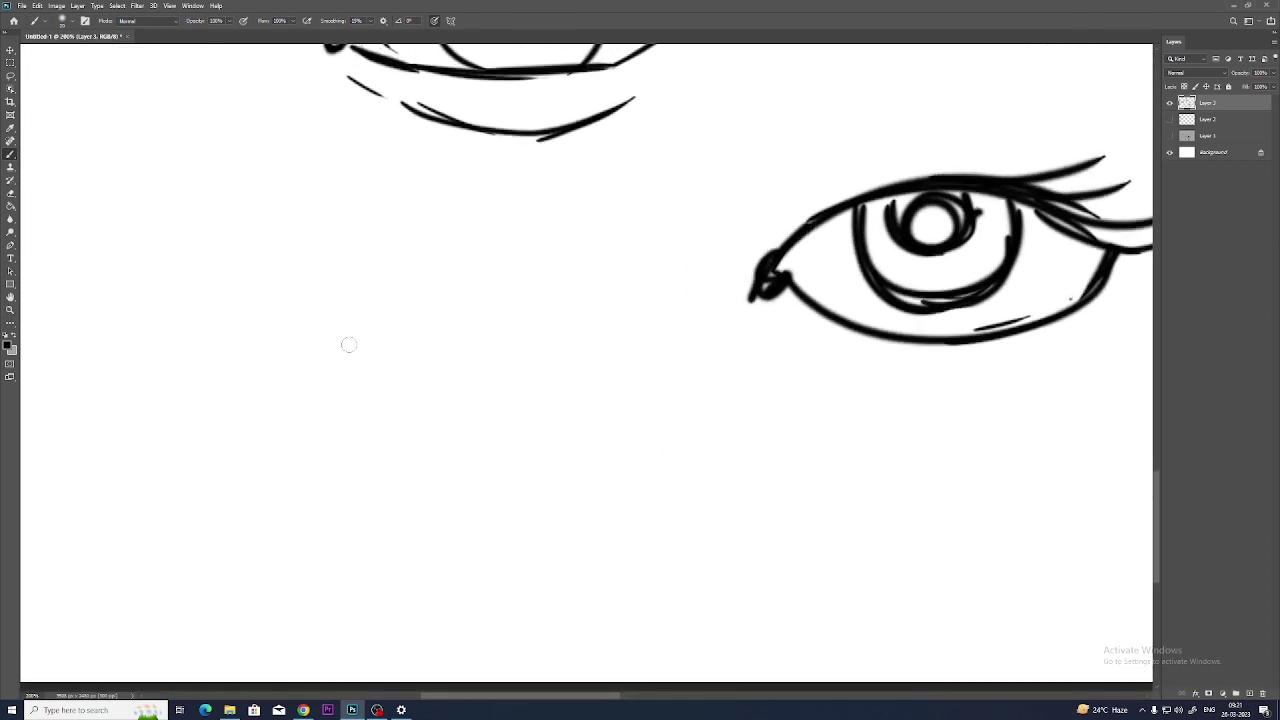
mouse_move(348, 345)
left_mouse_down()
mouse_move(355, 362)
mouse_move(549, 302)
mouse_move(637, 343)
mouse_move(600, 290)
mouse_move(677, 340)
left_mouse_up()
left_click_drag(391, 380, 641, 374)
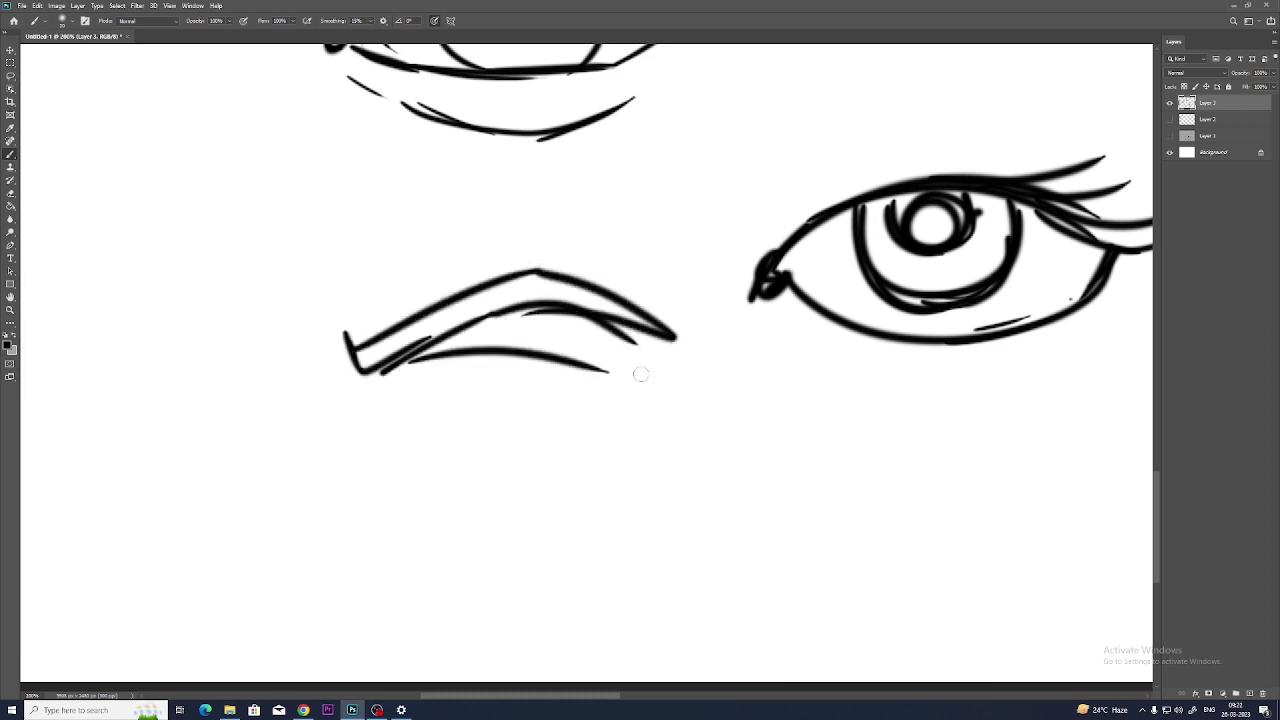
key("ctrl+z")
left_click_drag(343, 320, 507, 316)
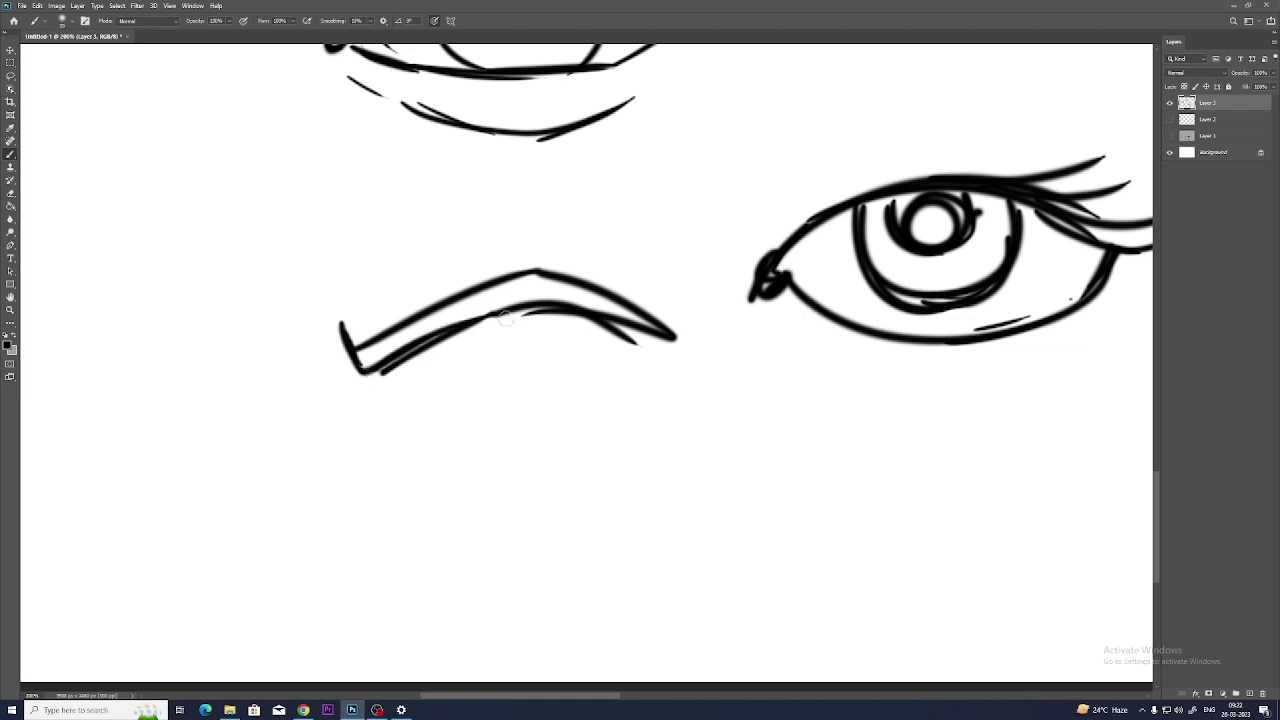
- Draw a narrow eye with a dark half-hidden iris beneath the arched brow, and thicken the brow and upper lid
left_click_drag(410, 352, 592, 358)
mouse_move(450, 334)
left_mouse_down()
mouse_move(590, 344)
mouse_move(558, 302)
mouse_move(518, 328)
mouse_move(526, 340)
mouse_move(592, 340)
mouse_move(538, 310)
left_mouse_up()
mouse_move(372, 302)
left_mouse_down()
mouse_move(357, 338)
mouse_move(546, 274)
mouse_move(676, 334)
left_mouse_up()
left_click_drag(566, 314, 668, 336)
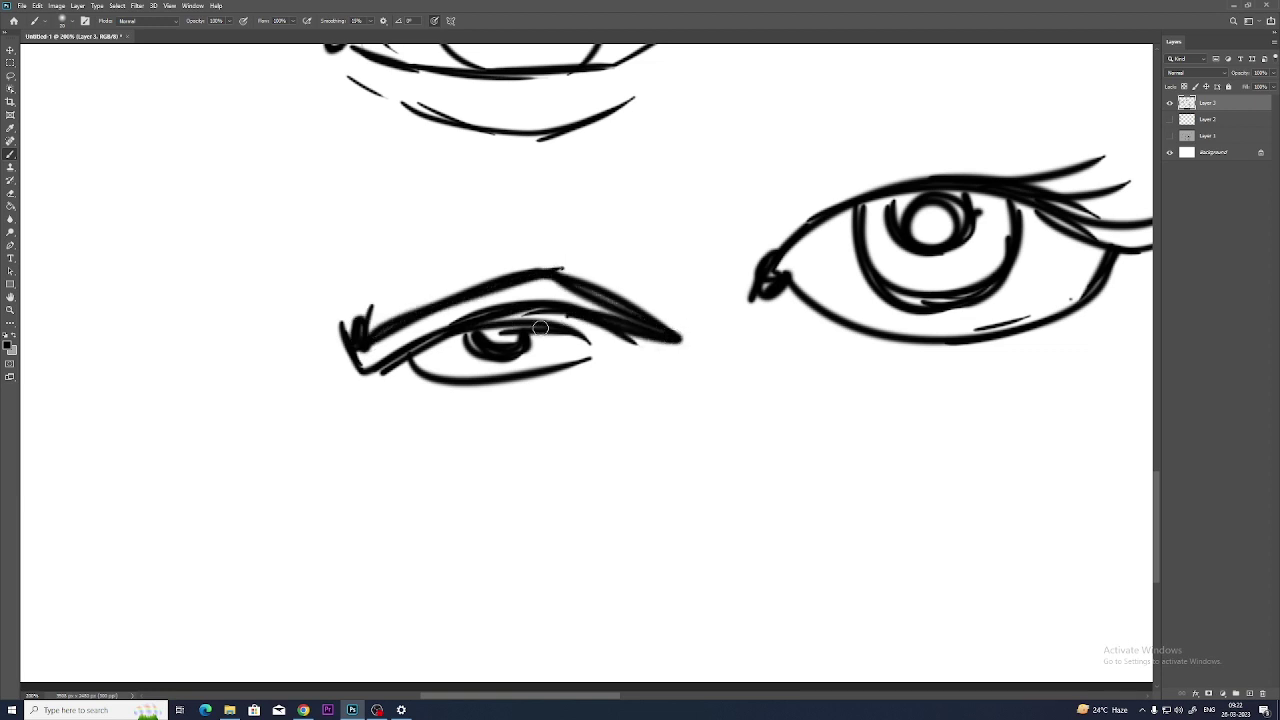
left_click_drag(540, 328, 586, 350)
- Draw a matching left eyebrow that dips toward the centre in a frown
left_click_drag(485, 365, 620, 406)
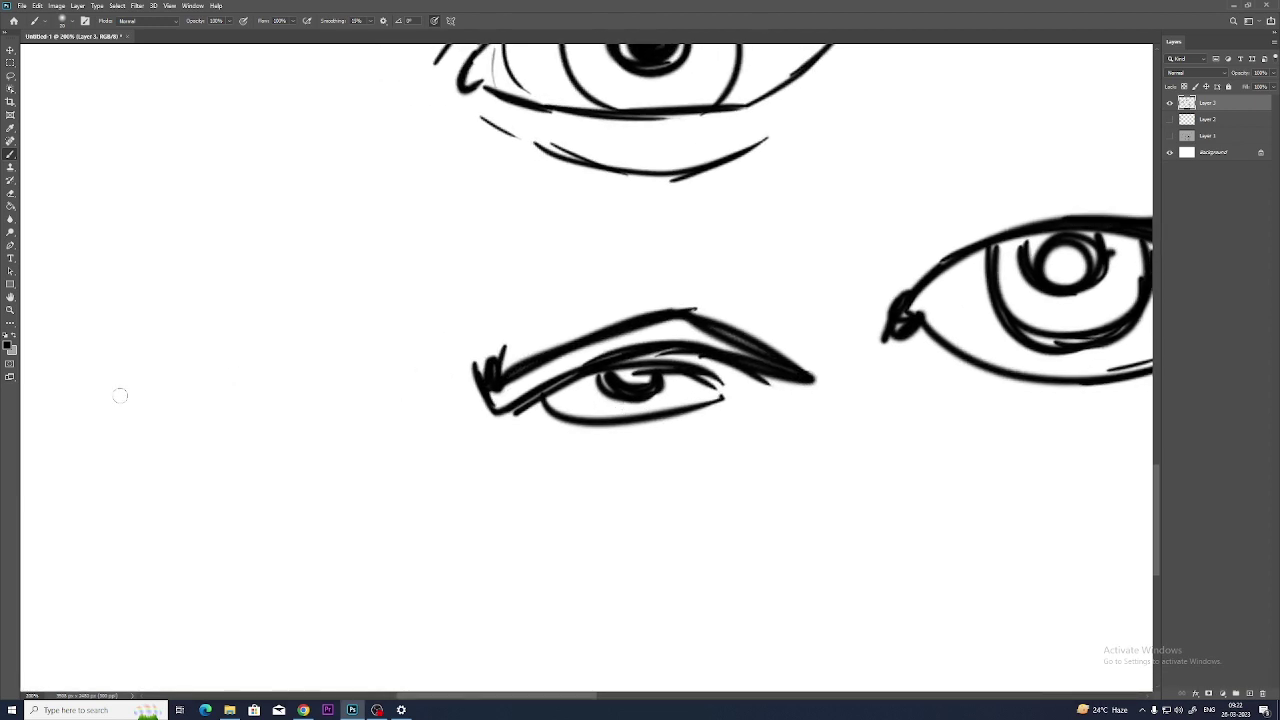
mouse_move(92, 402)
left_mouse_down()
mouse_move(140, 366)
mouse_move(420, 375)
left_mouse_up()
left_click_drag(328, 386, 416, 376)
left_click_drag(110, 396, 178, 338)
left_click_drag(186, 340, 420, 375)
left_click_drag(342, 392, 418, 370)
left_click_drag(140, 398, 196, 362)
- Sketch a narrow eye with upper lid strokes, a rounded lower lid and a dark iris under the left frowning brow
left_click_drag(305, 406, 170, 434)
mouse_move(265, 402)
left_mouse_down()
mouse_move(165, 432)
mouse_move(292, 412)
left_mouse_up()
left_click_drag(205, 409, 336, 426)
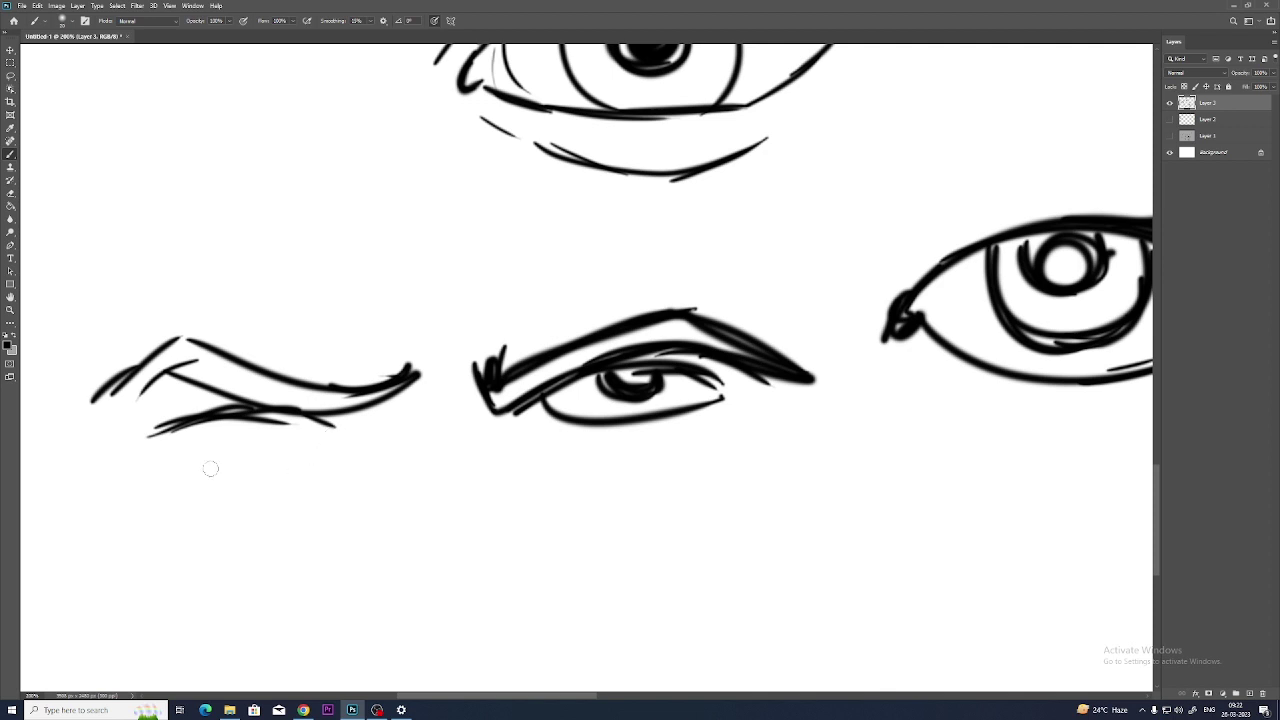
left_click_drag(173, 430, 308, 456)
left_click_drag(338, 414, 304, 460)
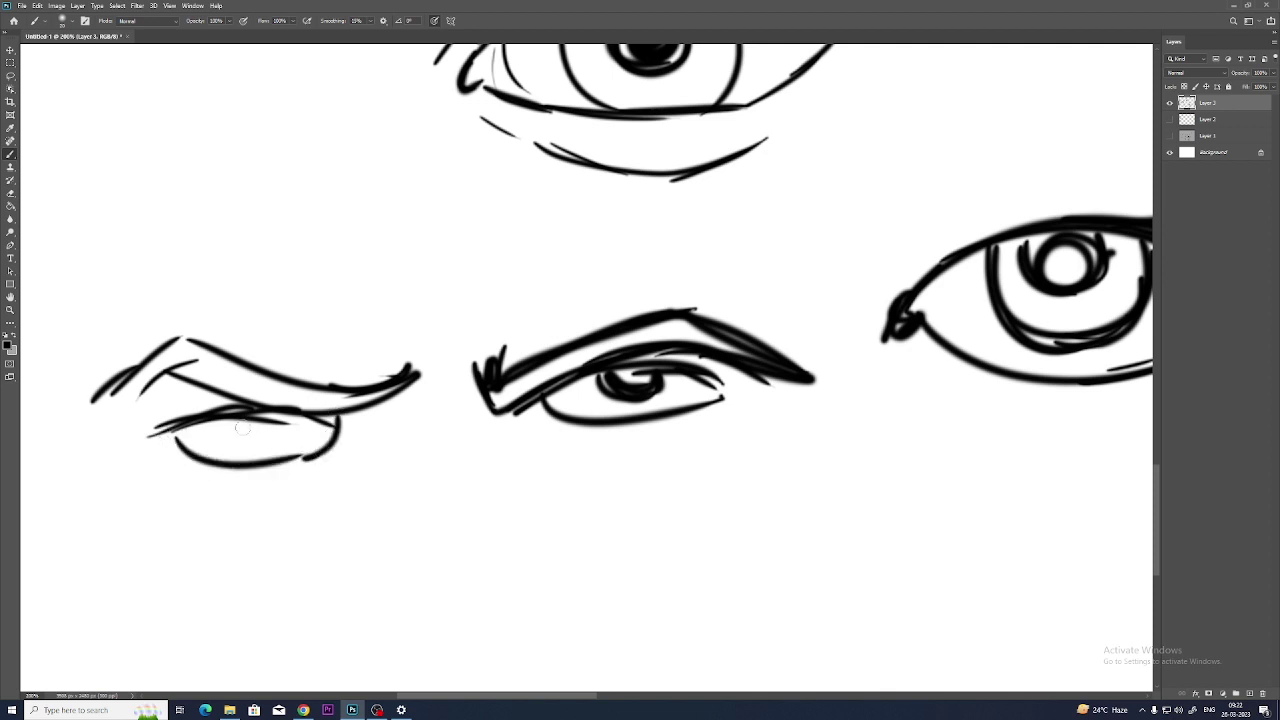
mouse_move(240, 420)
left_mouse_down()
mouse_move(277, 426)
mouse_move(229, 427)
mouse_move(282, 440)
mouse_move(233, 441)
left_mouse_up()
- Darken both ends of the left frowning brow and draw a short nose-bridge line down from its inner end
mouse_move(395, 377)
left_mouse_down()
mouse_move(345, 415)
mouse_move(305, 415)
left_mouse_up()
mouse_move(185, 352)
left_mouse_down()
mouse_move(95, 420)
mouse_move(175, 376)
left_mouse_up()
mouse_move(172, 380)
left_mouse_down()
mouse_move(305, 417)
mouse_move(344, 413)
left_mouse_up()
mouse_move(255, 376)
left_mouse_down()
mouse_move(398, 370)
mouse_move(376, 398)
mouse_move(424, 376)
mouse_move(429, 417)
left_mouse_up()
left_click_drag(375, 520, 490, 593)
mouse_move(502, 595)
left_mouse_down()
mouse_move(548, 566)
mouse_move(563, 514)
left_mouse_up()
key("ctrl+z")
key("ctrl+z")
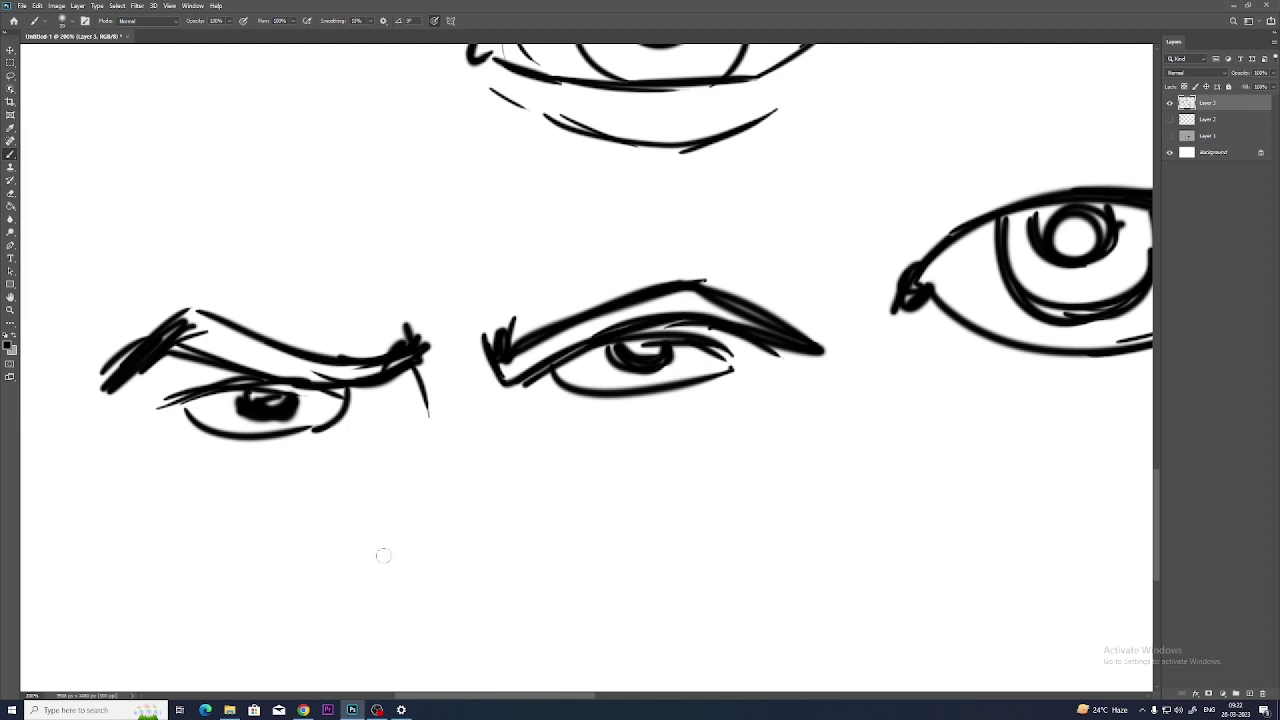
- Sketch the nose bridge, tip and nostrils below the frowning eyes, and draw slanted crease lines under both eyes
mouse_move(375, 552)
left_mouse_down()
mouse_move(480, 612)
mouse_move(555, 545)
mouse_move(574, 500)
mouse_move(538, 578)
left_mouse_up()
mouse_move(405, 372)
left_mouse_down()
mouse_move(437, 420)
mouse_move(400, 522)
left_mouse_up()
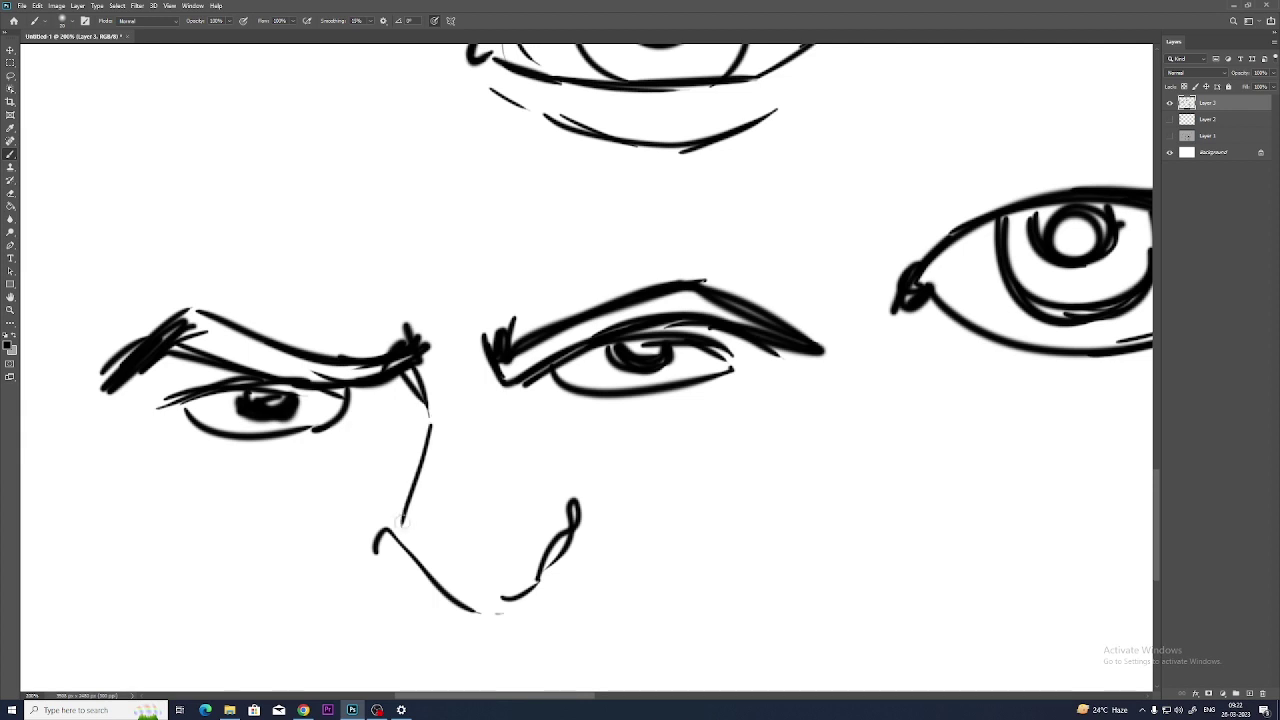
left_click_drag(398, 395, 290, 493)
left_click_drag(350, 424, 315, 498)
left_click_drag(541, 394, 666, 447)
left_click_drag(583, 402, 631, 430)
- Draw two short curved frown lines above the inner ends of the brows
mouse_move(663, 428)
left_mouse_down()
mouse_move(673, 384)
mouse_move(700, 571)
mouse_move(698, 560)
left_mouse_up()
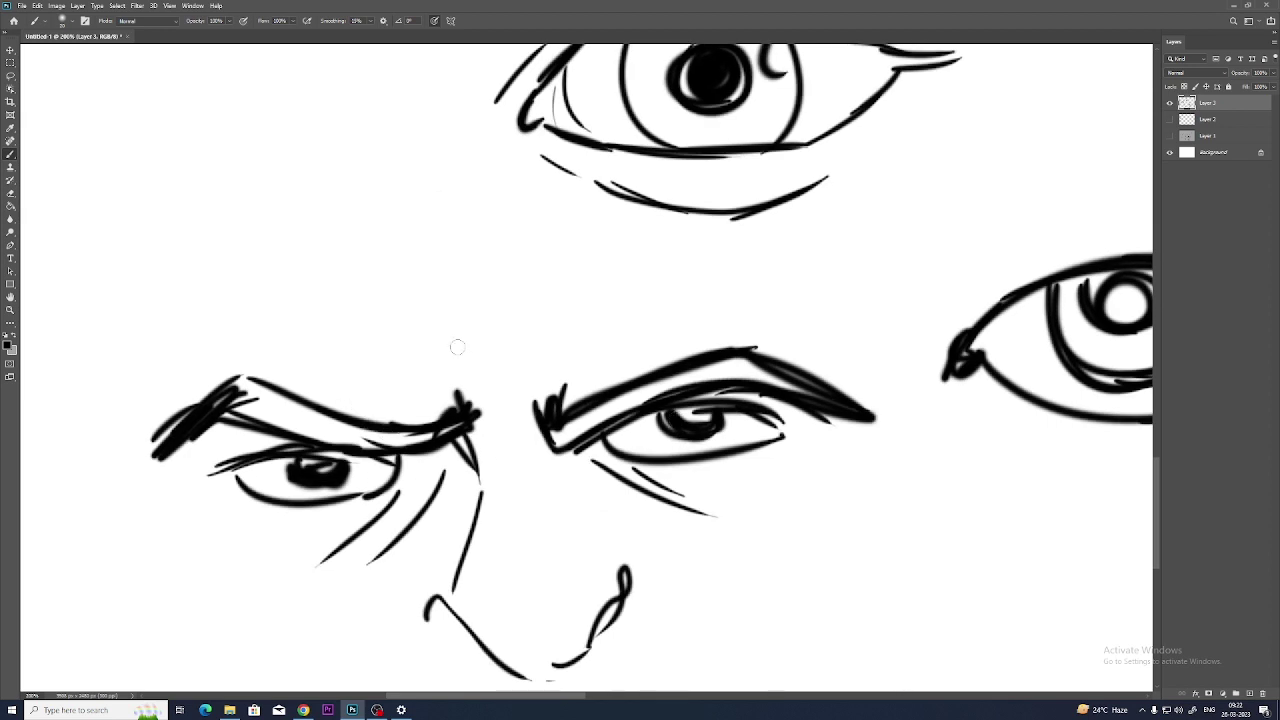
left_click_drag(439, 320, 462, 352)
left_click_drag(545, 311, 507, 358)
mouse_move(324, 394)
left_mouse_down()
mouse_move(339, 296)
mouse_move(322, 504)
left_mouse_up()
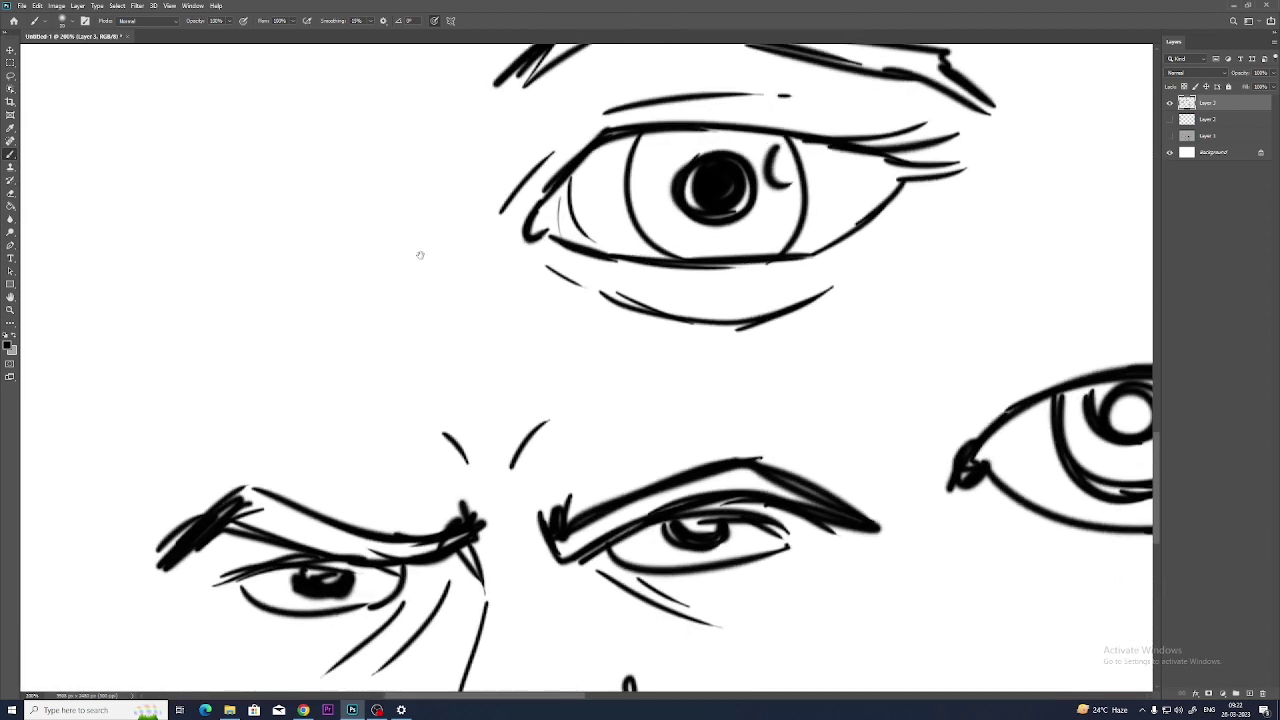
left_click_drag(725, 519, 717, 466)
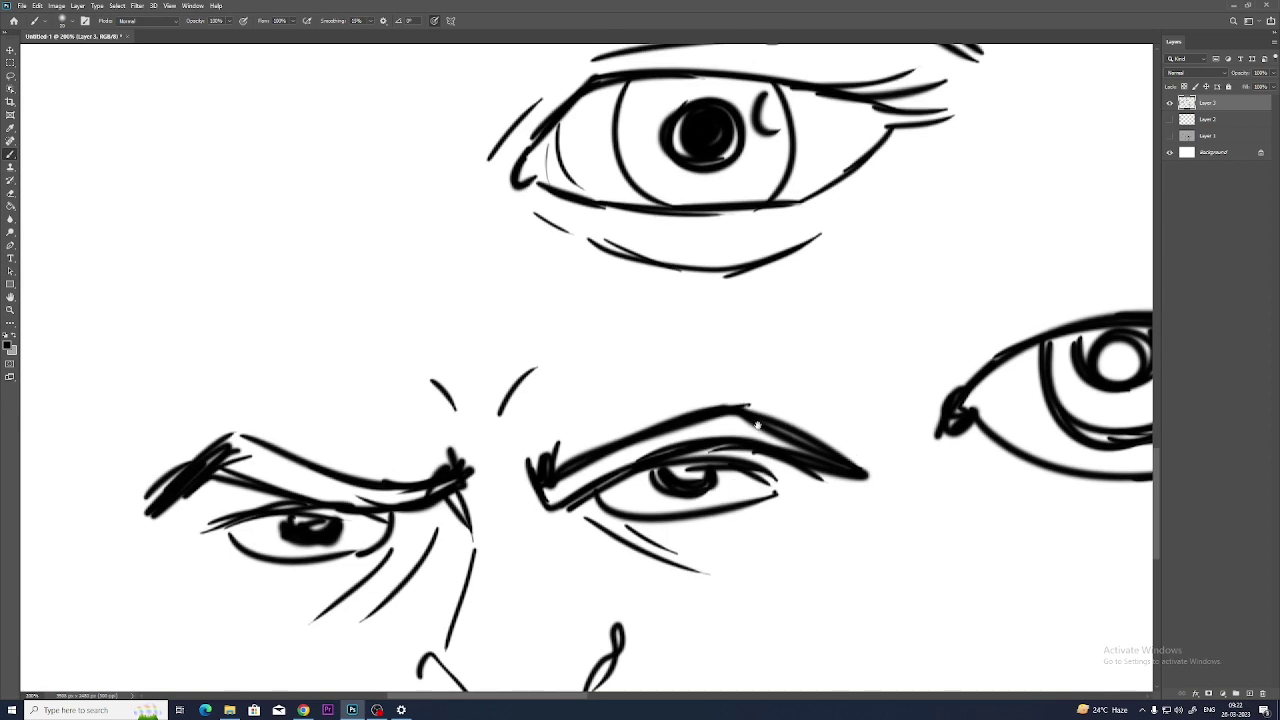
mouse_move(758, 425)
left_mouse_down()
mouse_move(586, 411)
mouse_move(840, 586)
left_mouse_up()
left_click_drag(480, 183, 669, 560)
mouse_move(728, 480)
left_mouse_down()
mouse_move(470, 623)
mouse_move(969, 703)
mouse_move(955, 703)
left_mouse_up()
key("ctrl+minus")
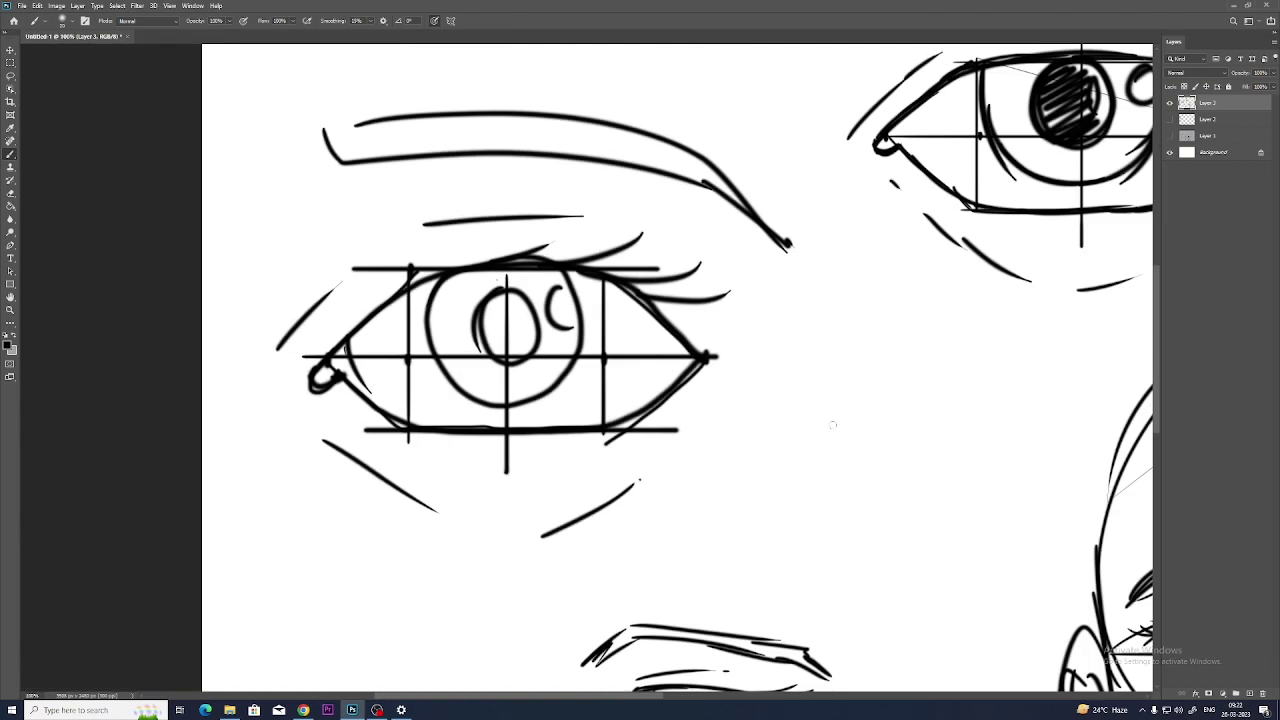
left_click_drag(832, 425, 574, 531)
mouse_move(779, 362)
left_mouse_down()
mouse_move(760, 564)
mouse_move(829, 166)
left_mouse_up()
mouse_move(834, 642)
left_mouse_down()
mouse_move(760, 288)
mouse_move(817, 414)
mouse_move(942, 449)
left_mouse_up()
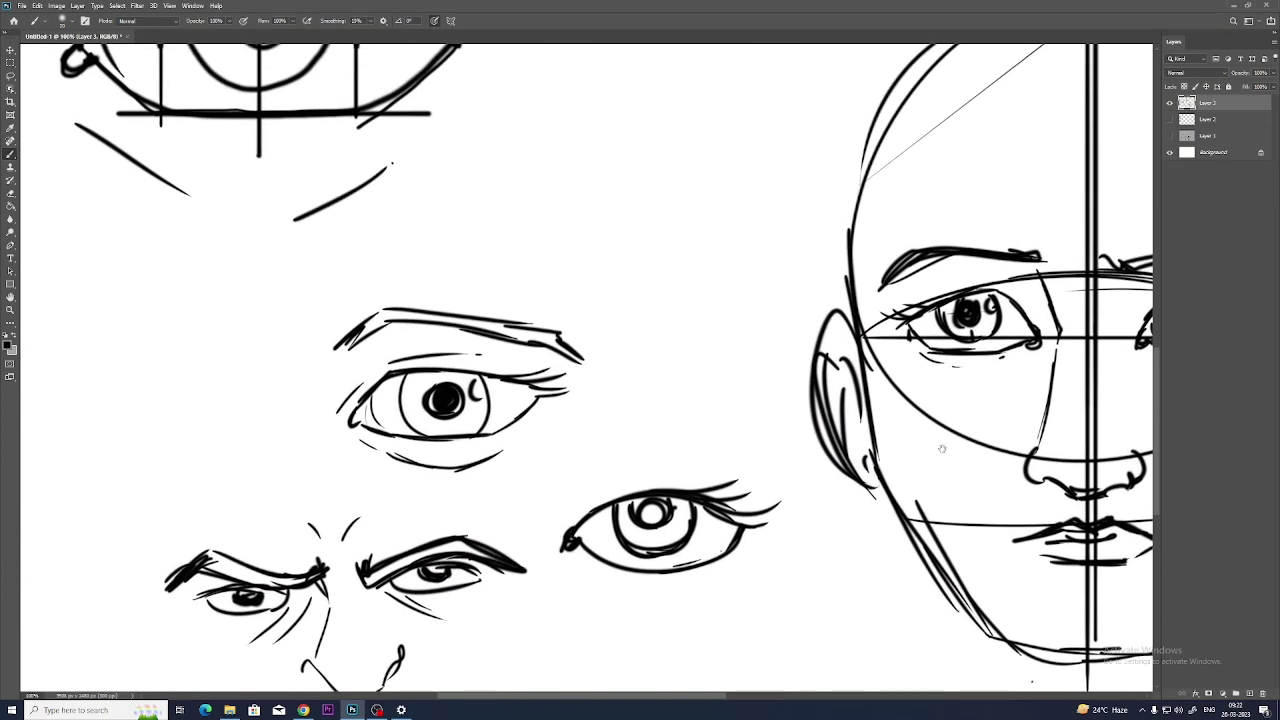
left_click_drag(722, 465, 726, 445)
key("ctrl+minus")
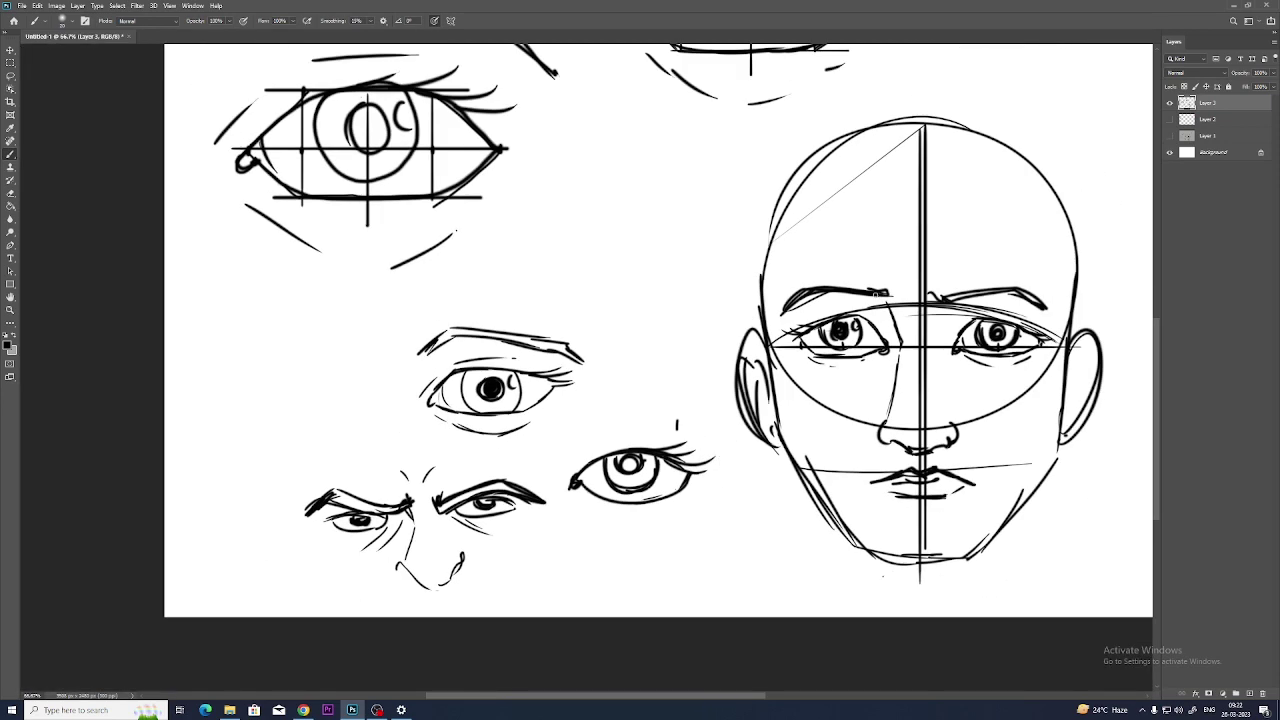
left_click_drag(869, 275, 801, 337)
- Erase a thin gap along the upper lid of the left frowning eye with a smaller eraser, separating it from the brow
key("z")
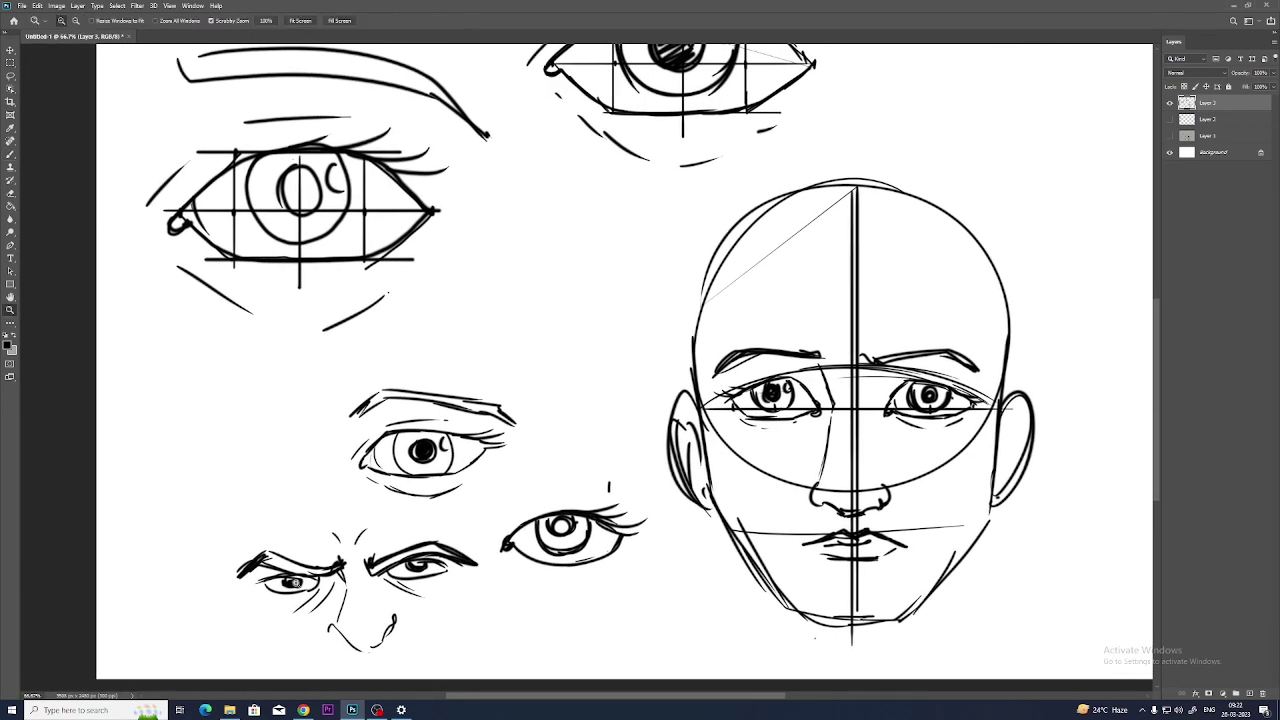
left_click(300, 592)
left_click(300, 592)
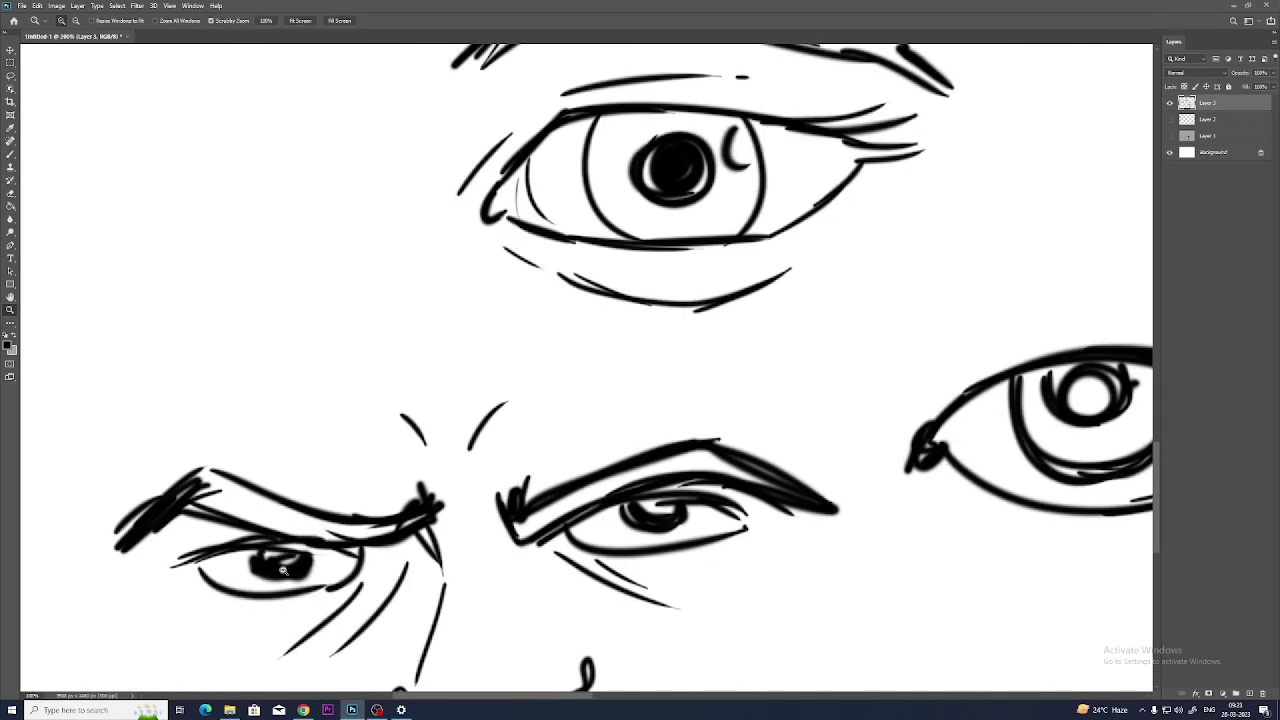
key("e")
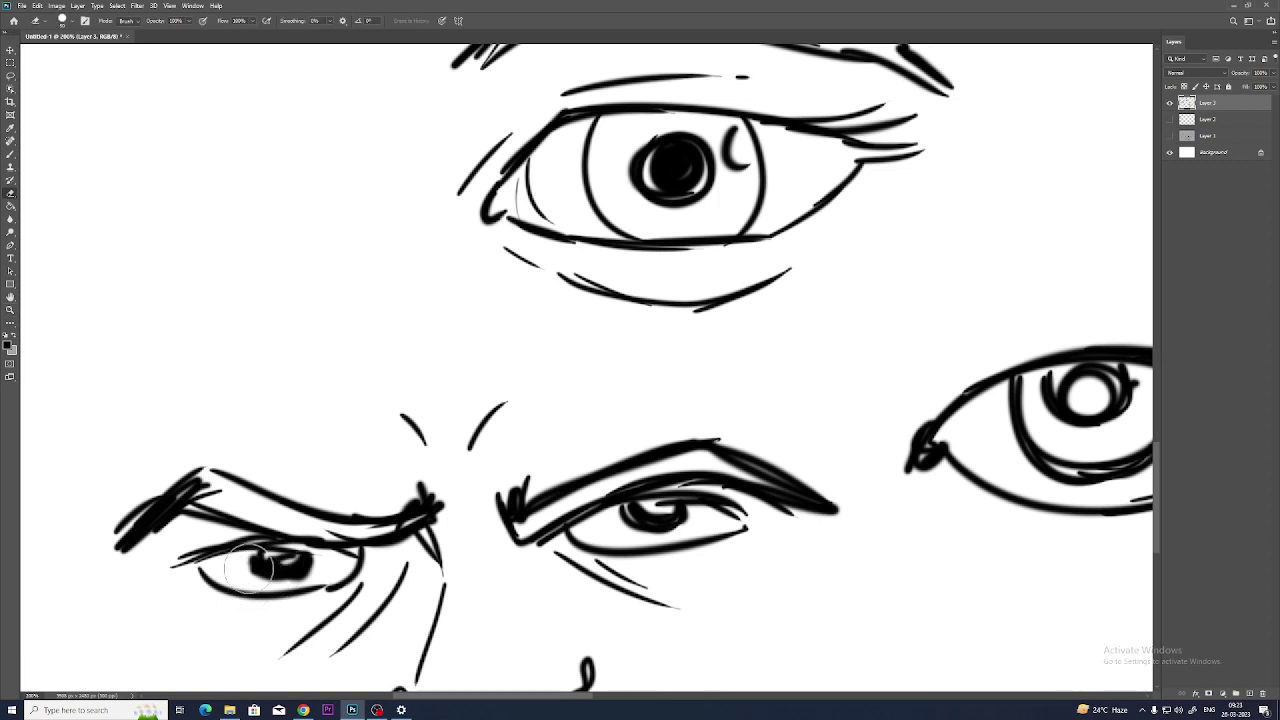
key("[")
key("[")
key("[")
key("[")
key("[")
left_click_drag(193, 562, 320, 540)
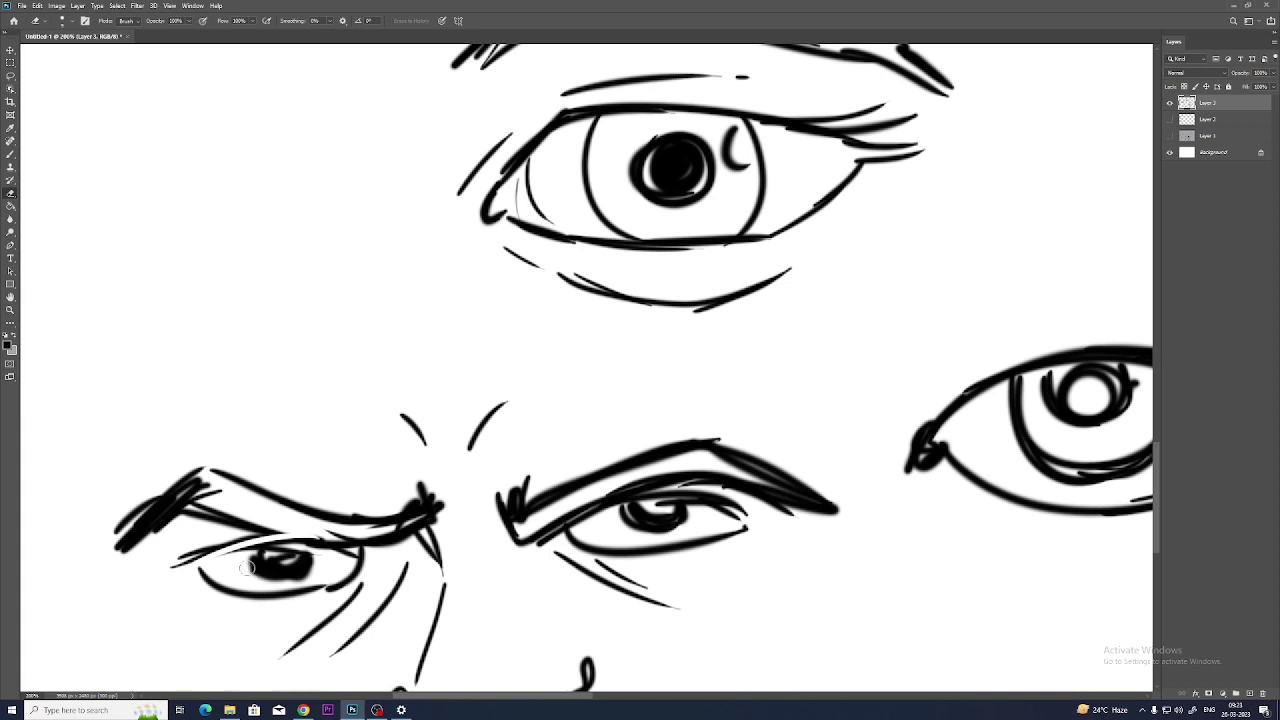
- Redraw the upper lid line of the left frowning eye with the brush and thicken its lower lid outline
key("b")
left_click_drag(190, 565, 337, 545)
mouse_move(214, 559)
left_mouse_down()
mouse_move(358, 552)
mouse_move(312, 591)
mouse_move(219, 585)
mouse_move(340, 581)
left_mouse_up()
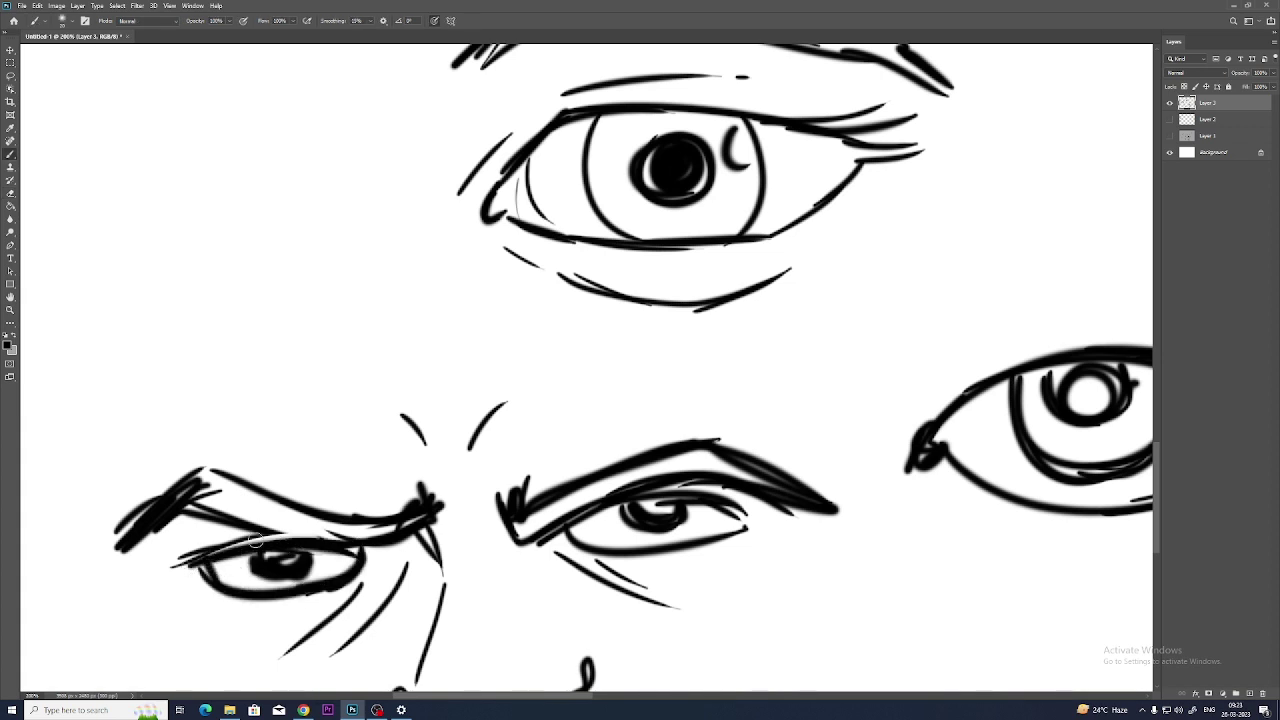
- Thicken the left frowning brow with heavy dark strokes along its edges and through its middle
mouse_move(238, 525)
left_mouse_down()
mouse_move(300, 537)
mouse_move(408, 524)
left_mouse_up()
left_click_drag(283, 499, 426, 504)
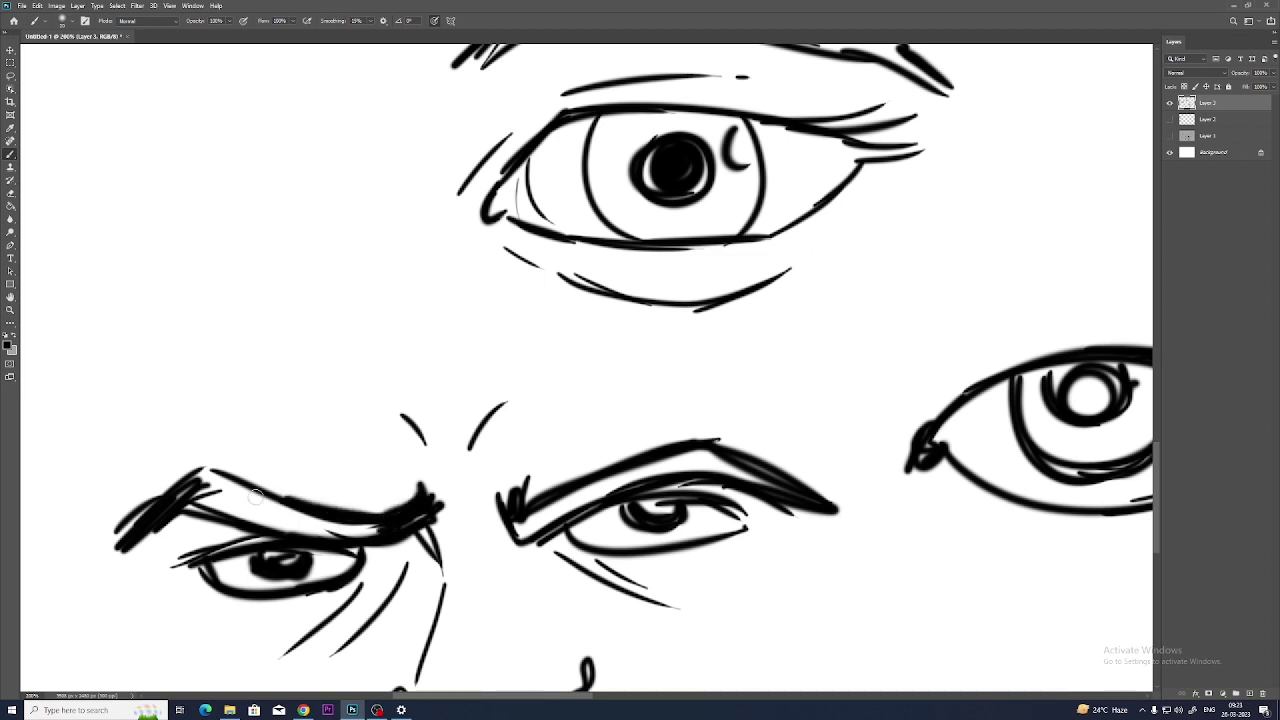
mouse_move(188, 505)
left_mouse_down()
mouse_move(225, 487)
mouse_move(310, 520)
mouse_move(386, 528)
left_mouse_up()
- Fill the right frowning brow with dense dark strokes and darken the irises of both frowning eyes
mouse_move(520, 516)
left_mouse_down()
mouse_move(690, 470)
mouse_move(772, 476)
left_mouse_up()
left_click_drag(267, 556, 291, 575)
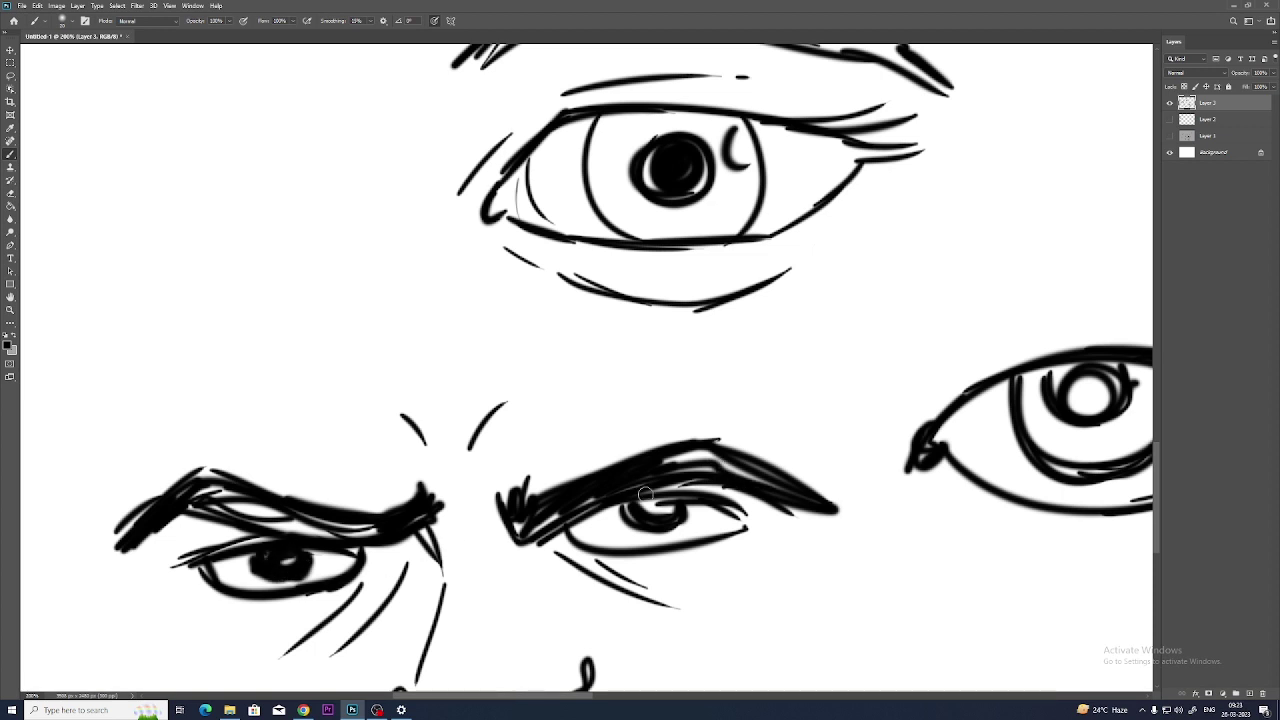
mouse_move(645, 494)
left_mouse_down()
mouse_move(668, 508)
mouse_move(565, 536)
left_mouse_up()
key("ctrl+minus")
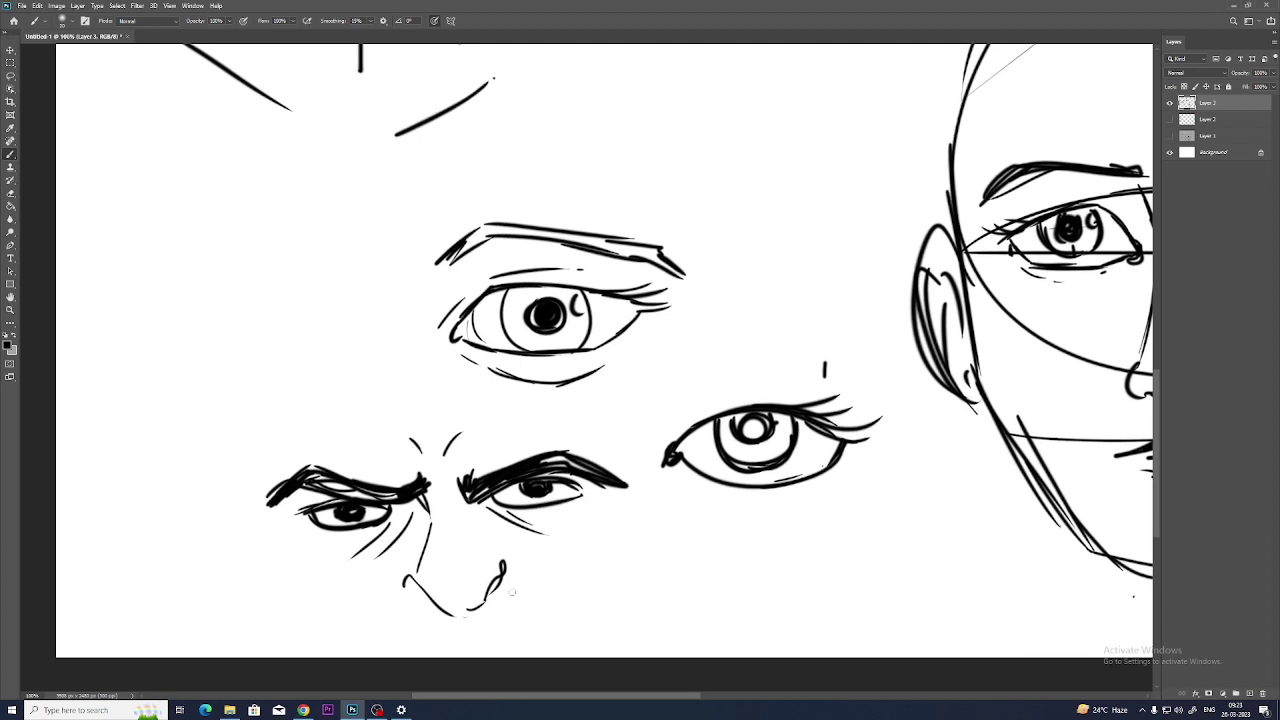
key("z")
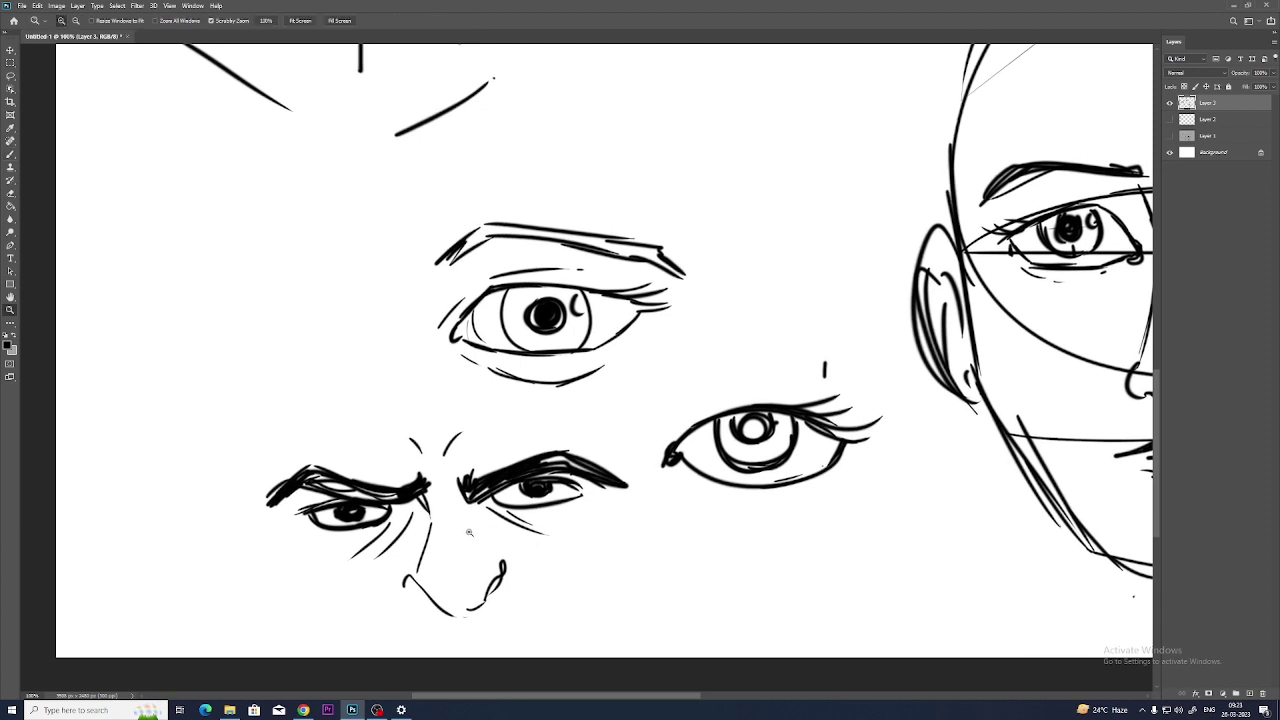